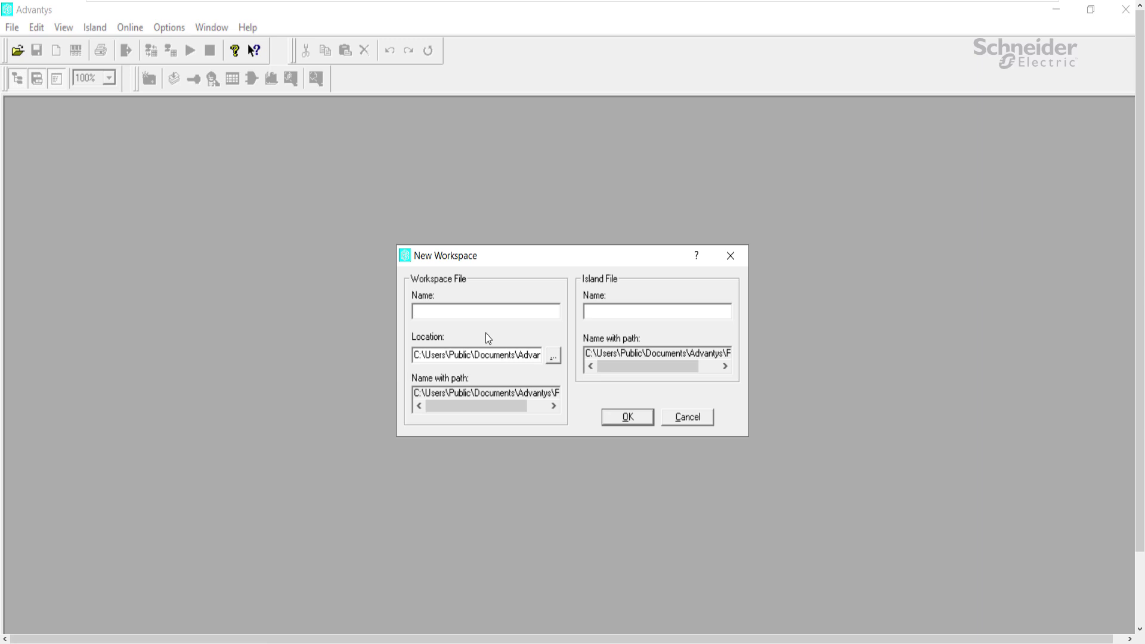
Step: Create a new workspace named MC80_Demonstration with an island file named Panel1_VerA
text(MC80_Demonstration)
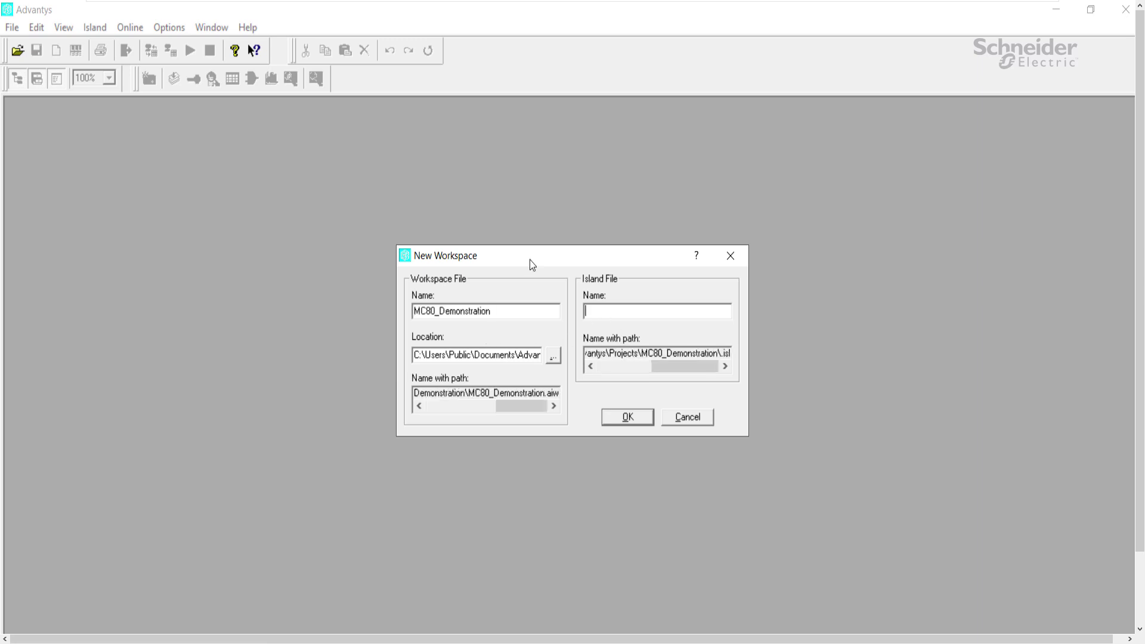
text(Panel)
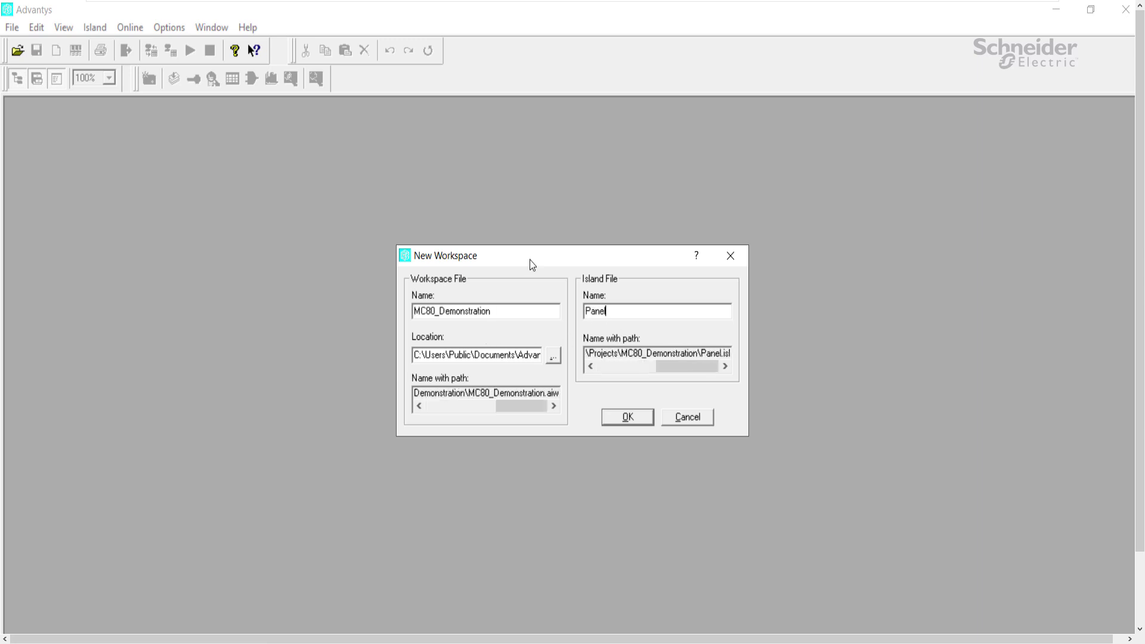
text(1_VerA)
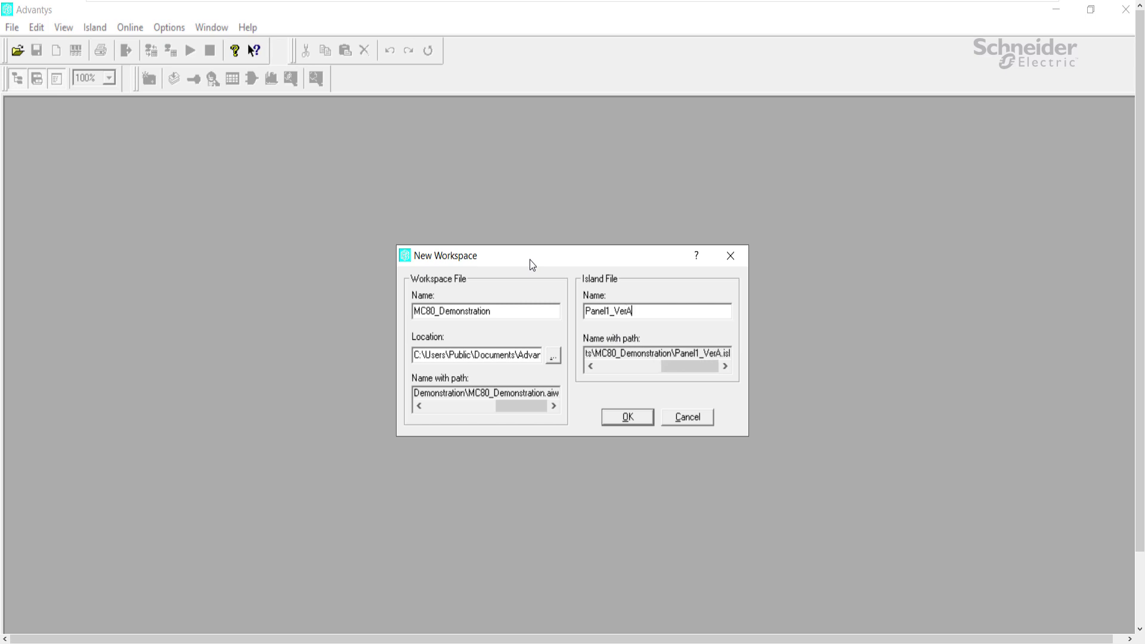
click(624, 421)
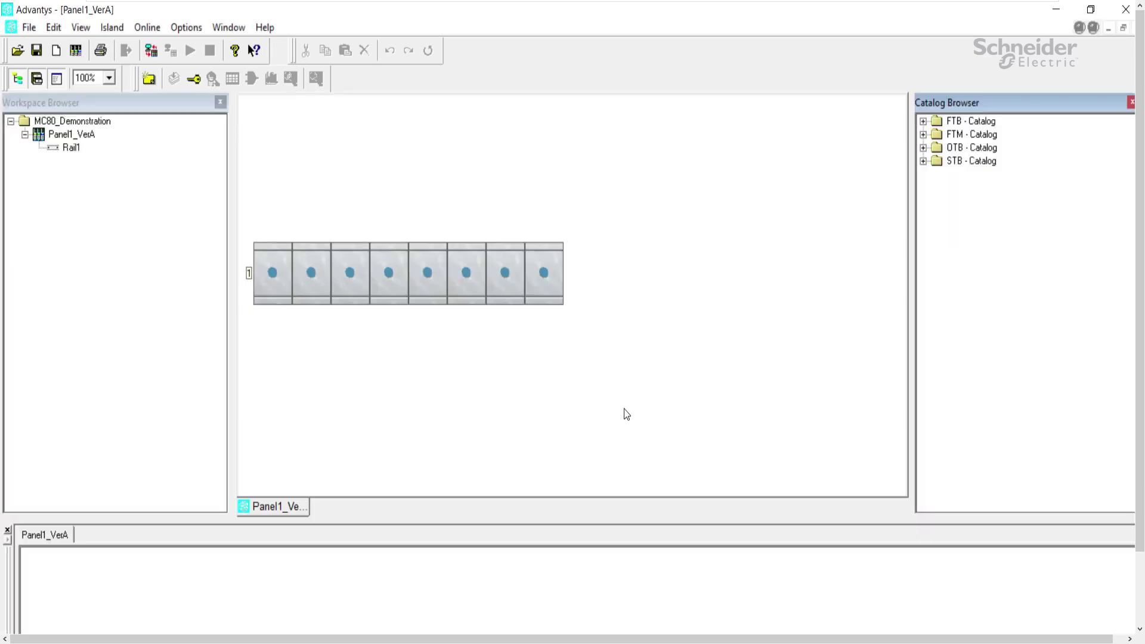
Step: Place the STBNIP2311 - V5.xx network interface from the STB networking catalog at the start of the rail
click(923, 160)
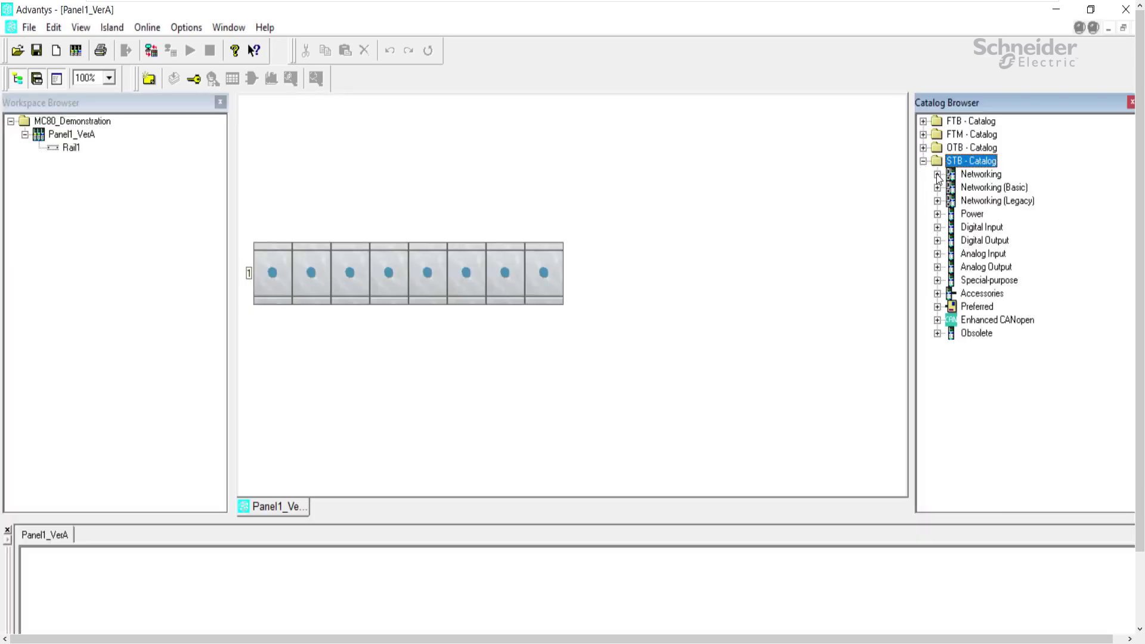
click(937, 174)
click(1005, 282)
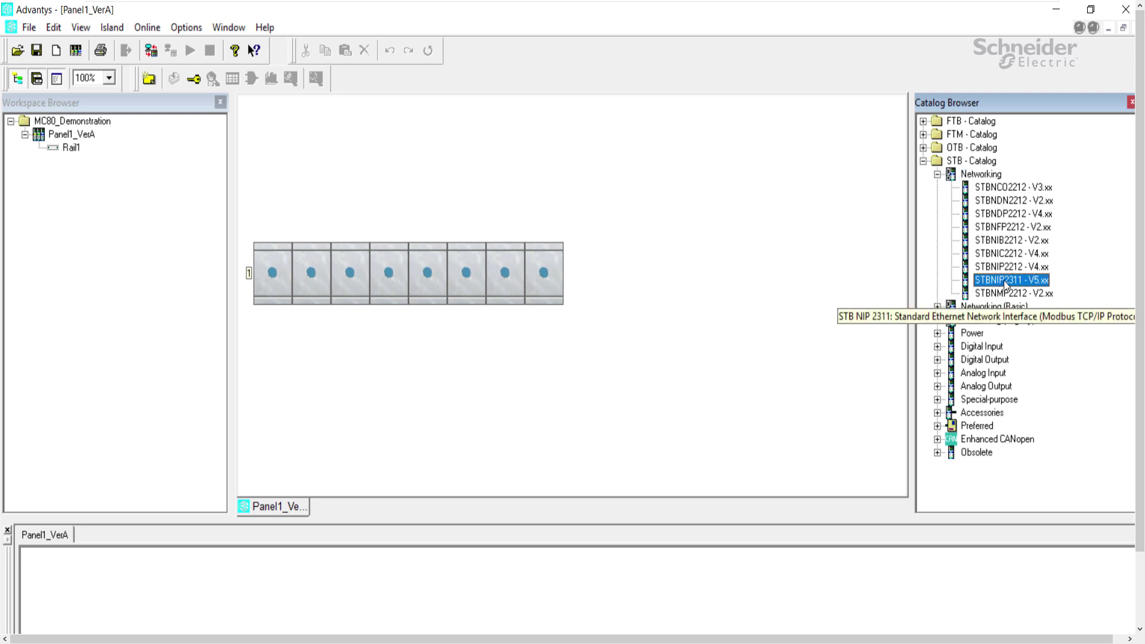
drag(1005, 285, 287, 284)
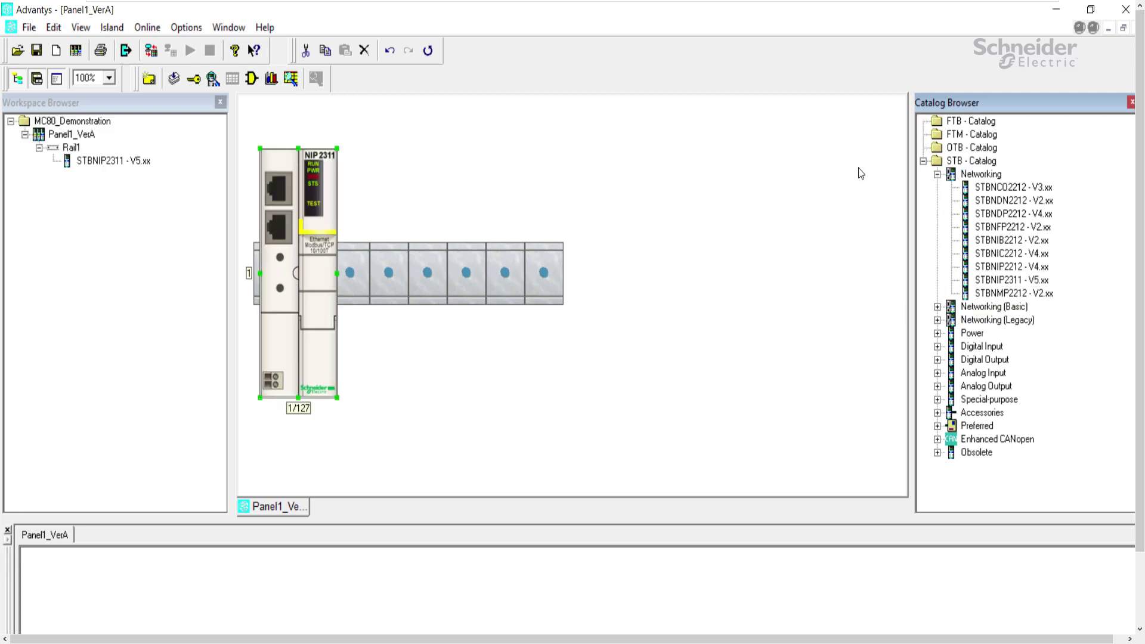
click(937, 174)
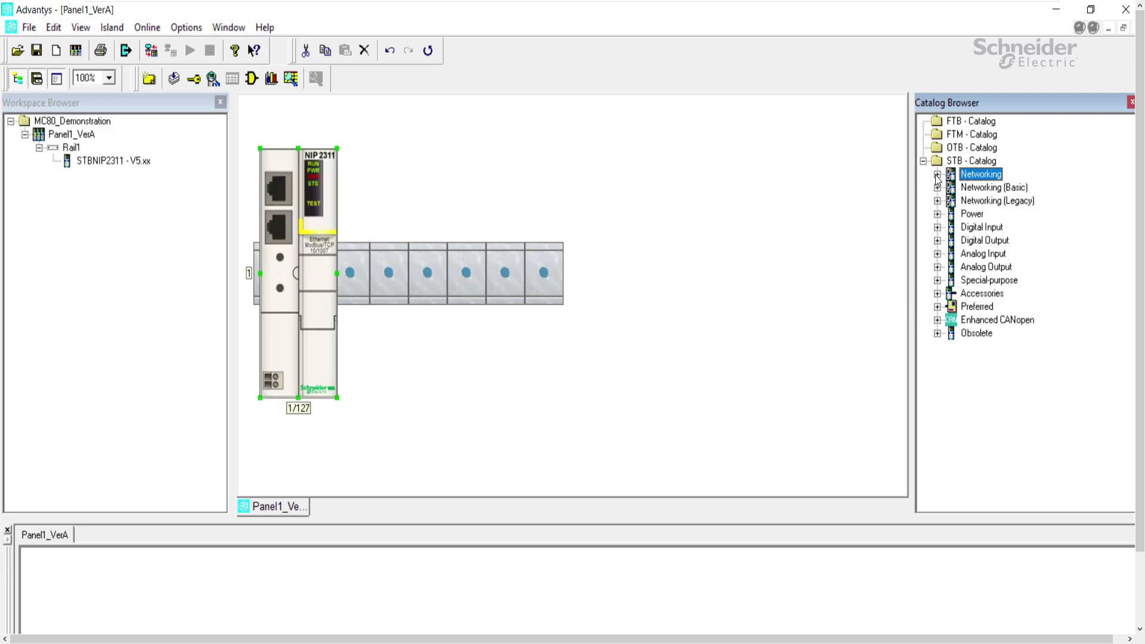
Step: Add the STBPDT3100 - V1.xx power module directly after the network interface
click(938, 215)
click(994, 268)
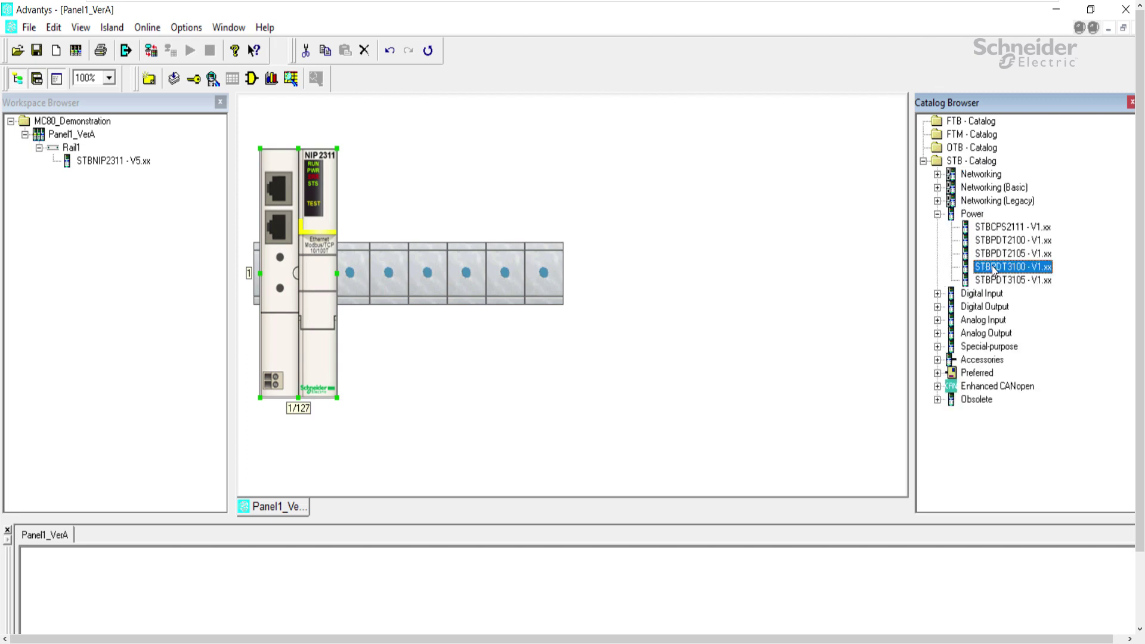
drag(993, 270, 382, 286)
click(937, 214)
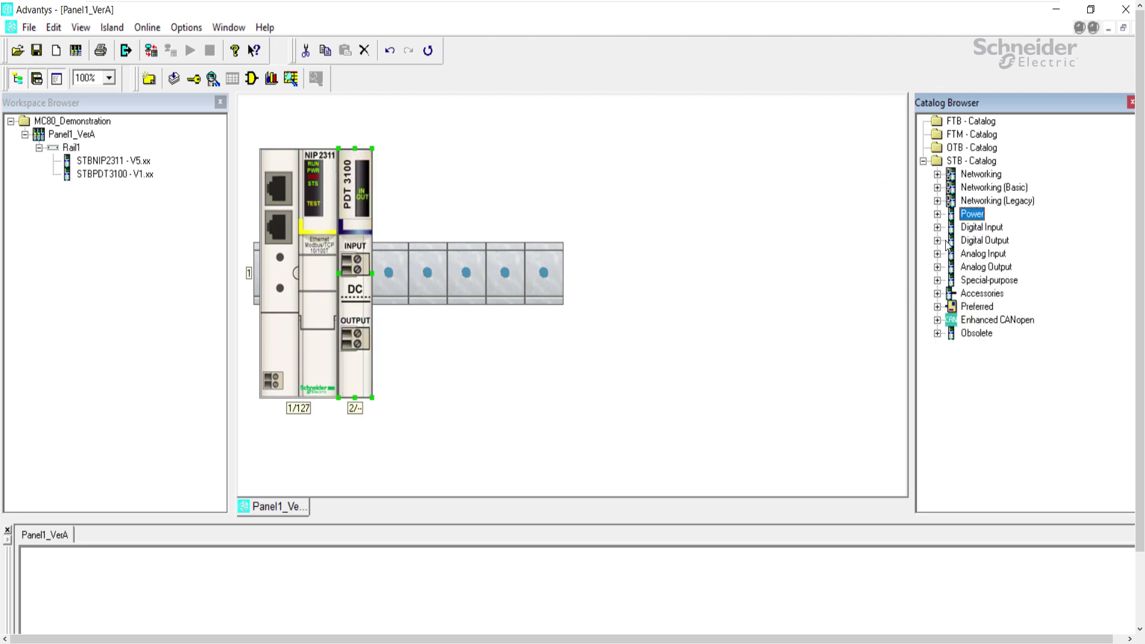
Step: Add the STBDDI3615 - V1.xx digital input module after the power module on the rail
click(937, 227)
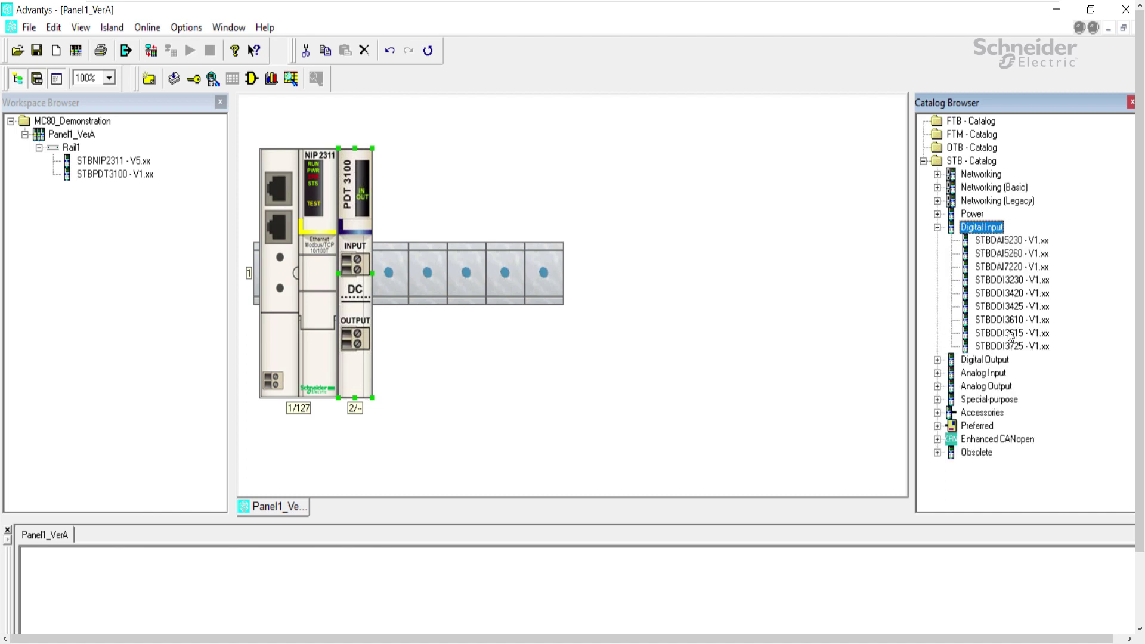
drag(1010, 337, 387, 260)
click(938, 227)
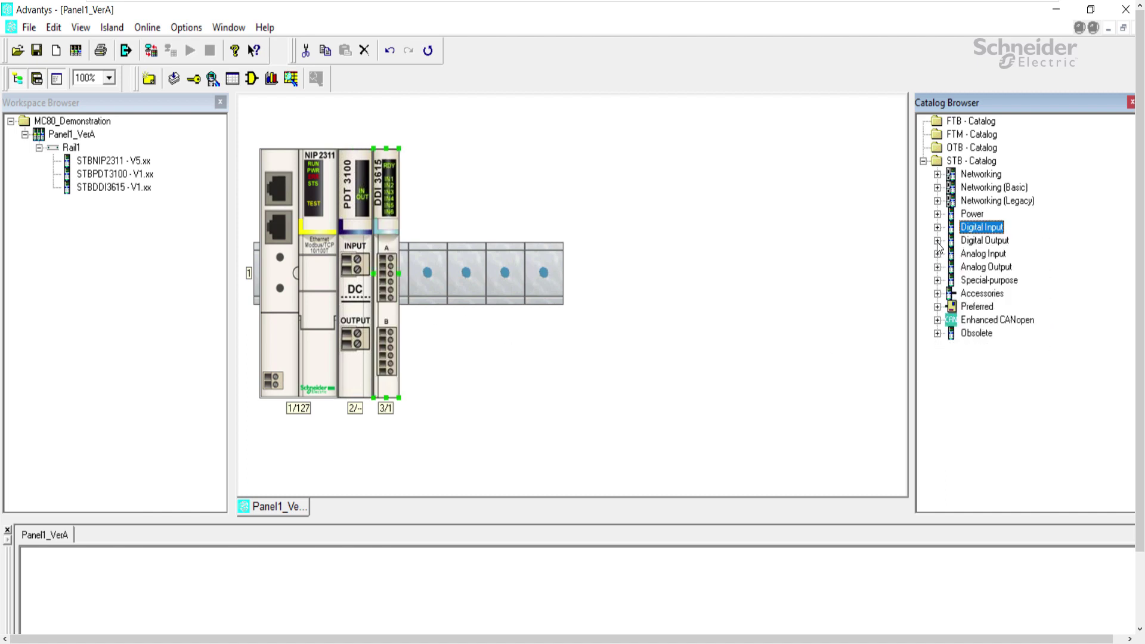
Step: Add the STBDRC3210 - V1.xx digital output module after the digital input module
click(938, 240)
click(1003, 386)
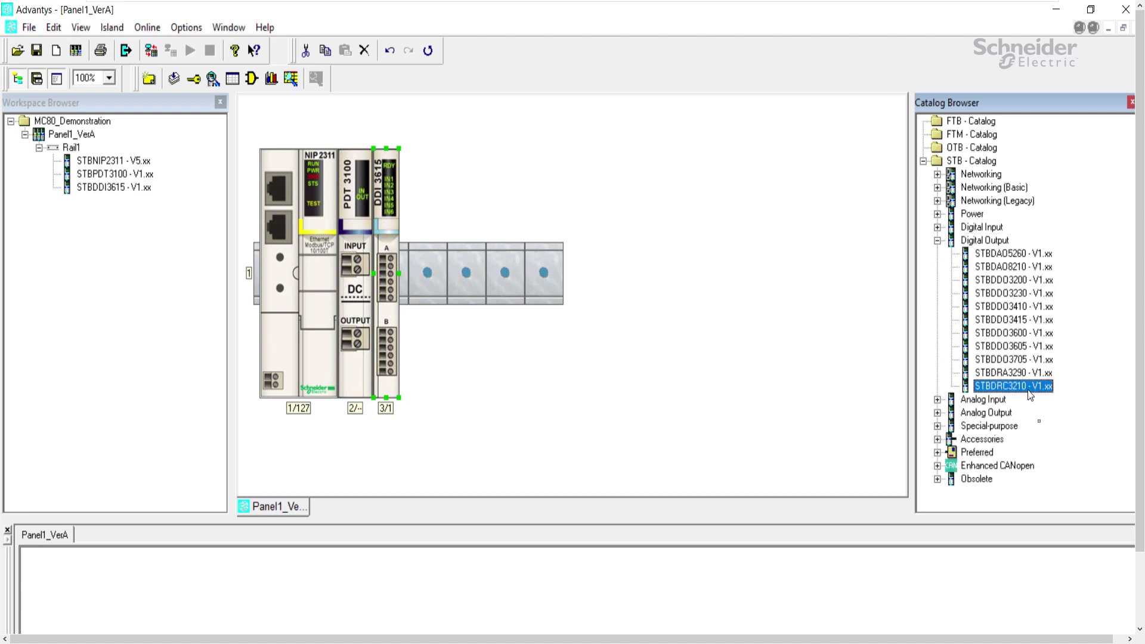
drag(1028, 389, 427, 281)
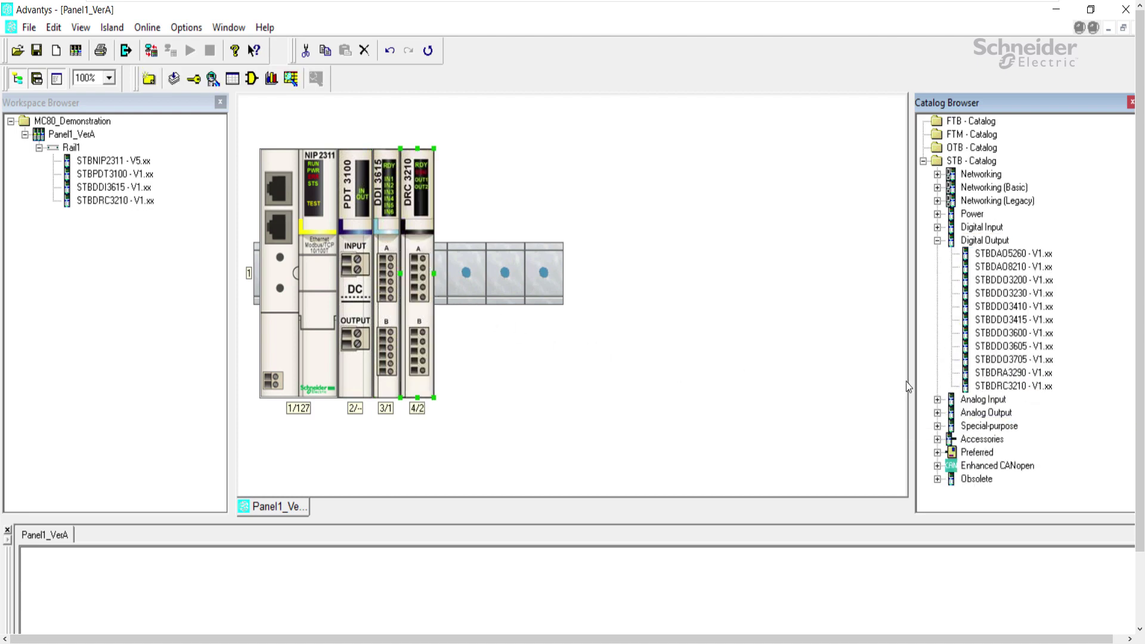
Step: Add the STBDDO3705 - V1.xx digital output module and end the rail with the STBXMP1100 - V1.xx accessory
double_click(1011, 361)
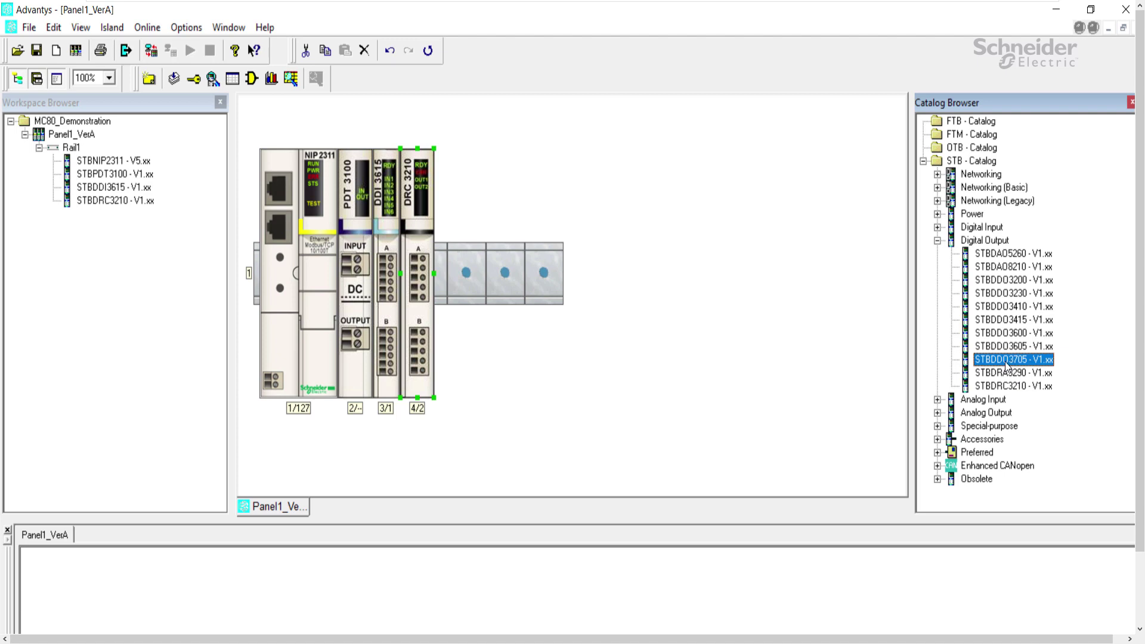
click(937, 241)
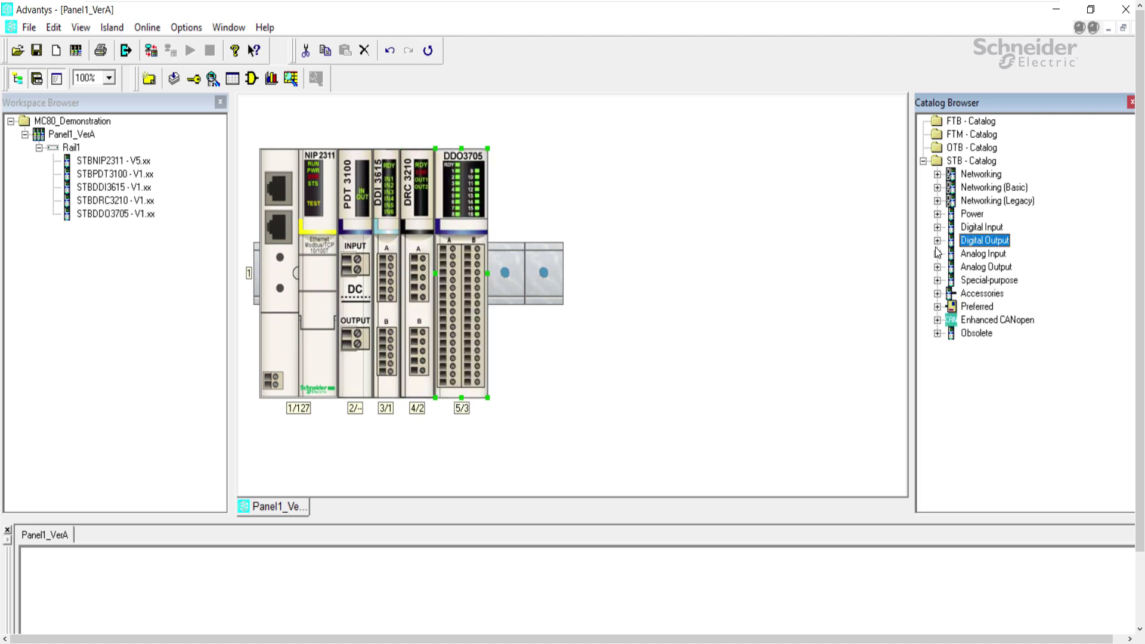
click(937, 294)
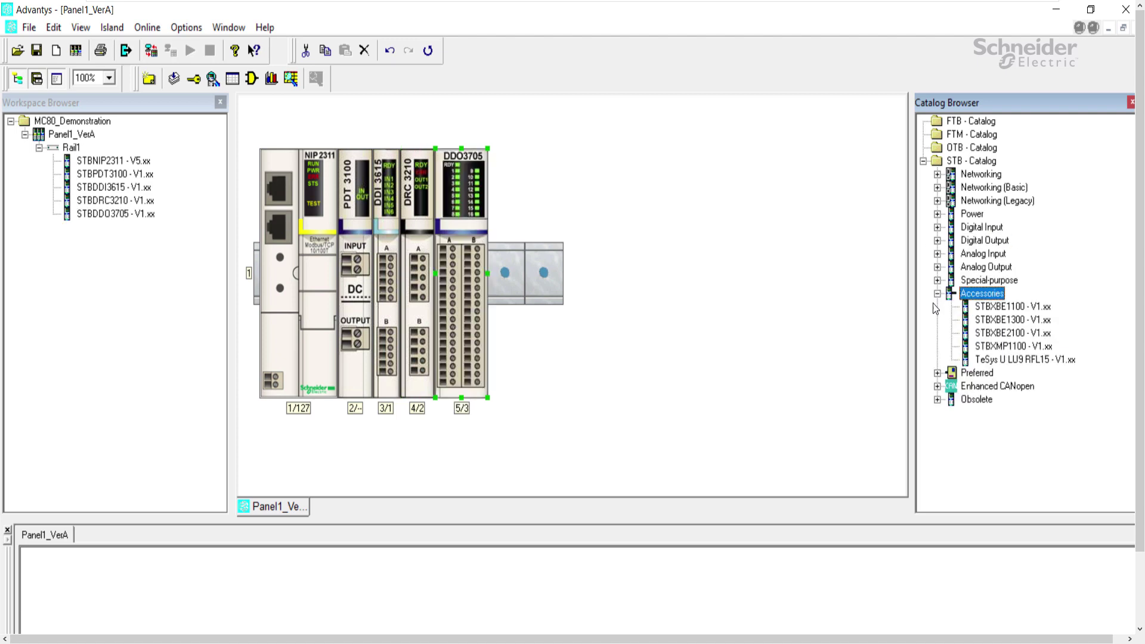
double_click(1001, 347)
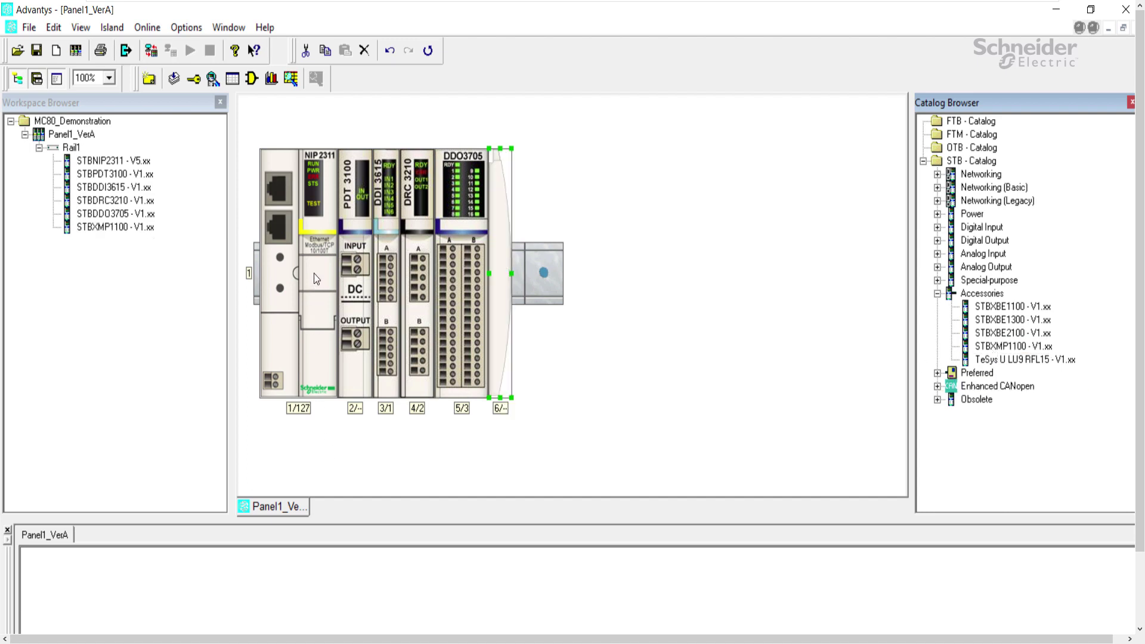
Step: Enable editing of the NIP2311's Ethernet parameters and set its IP address to 192.168.10.20 with subnet mask 255.255.255.0
double_click(312, 255)
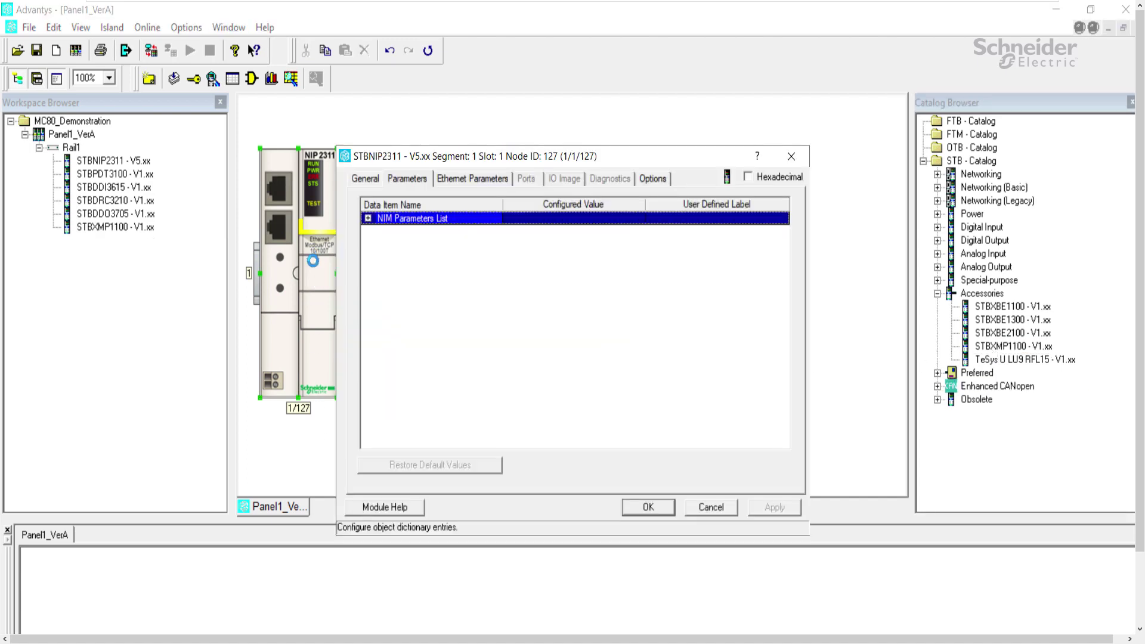
click(460, 181)
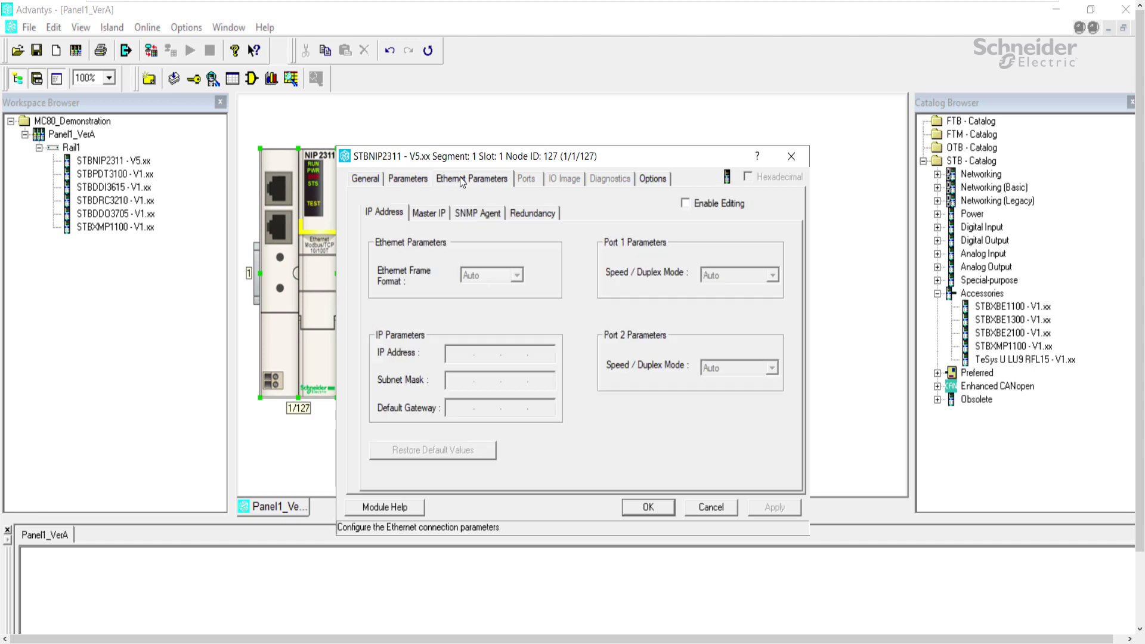
click(685, 204)
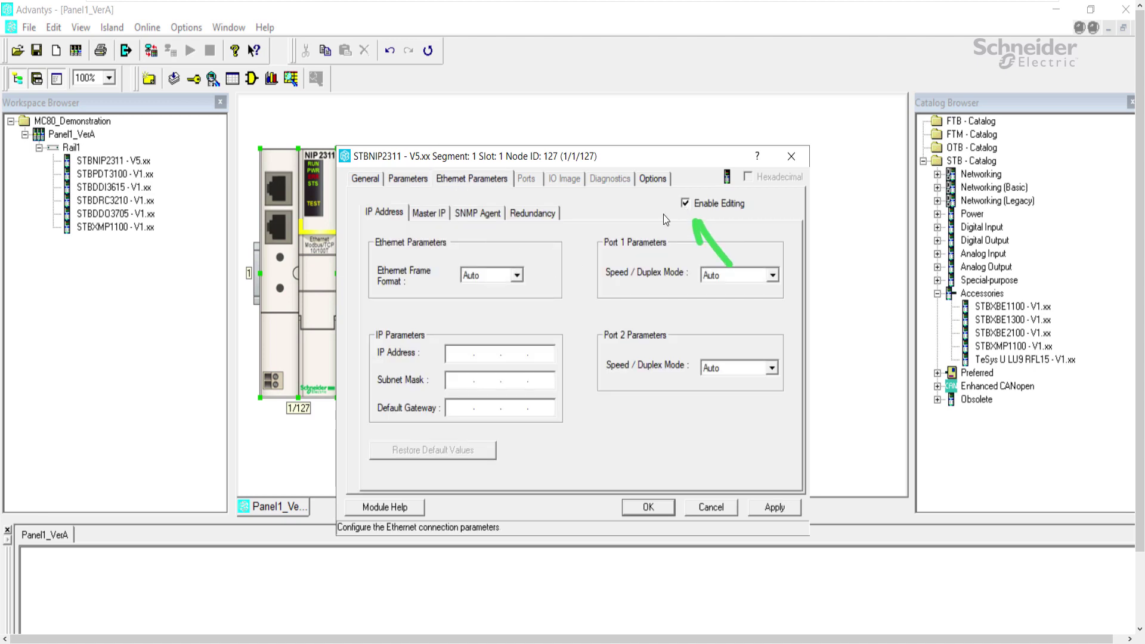
click(456, 355)
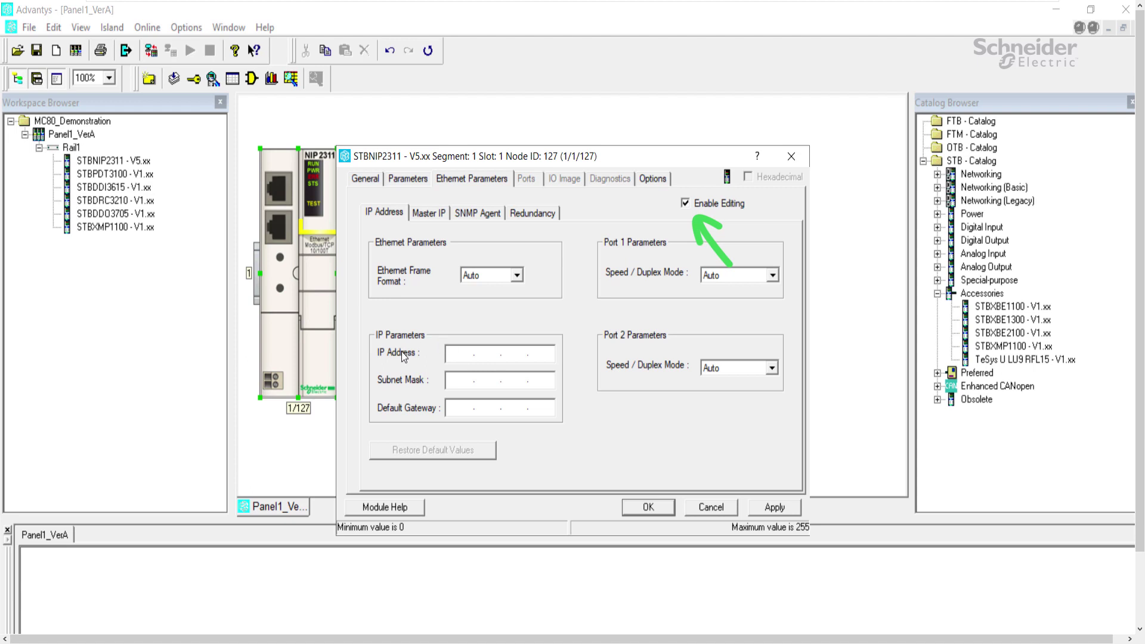
text(192.1)
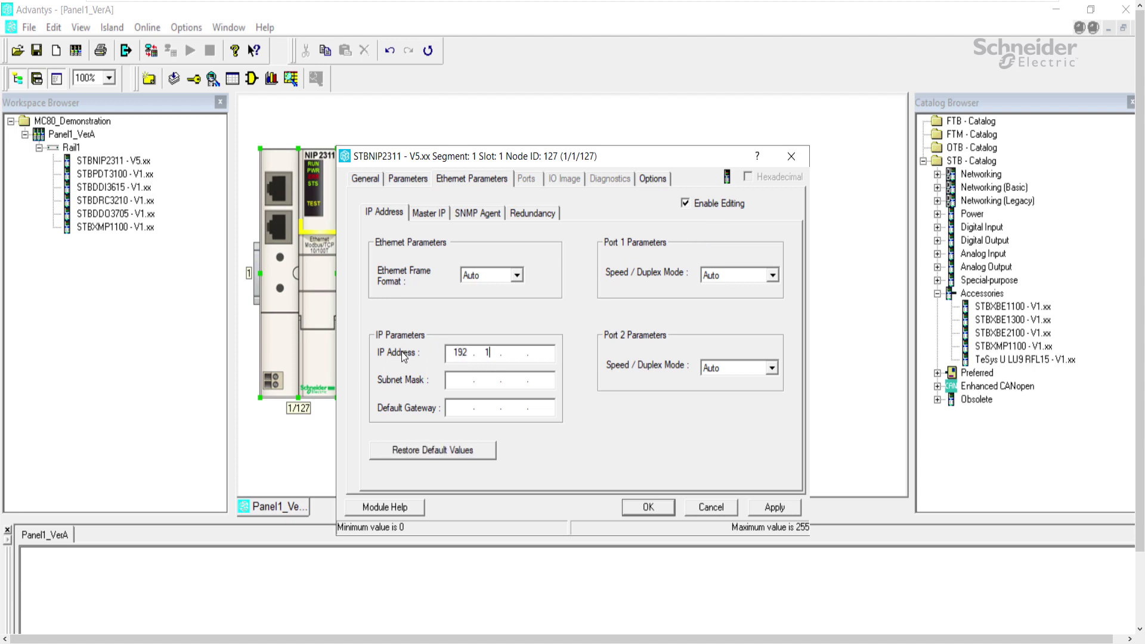
text(68.10.20)
key(Tab)
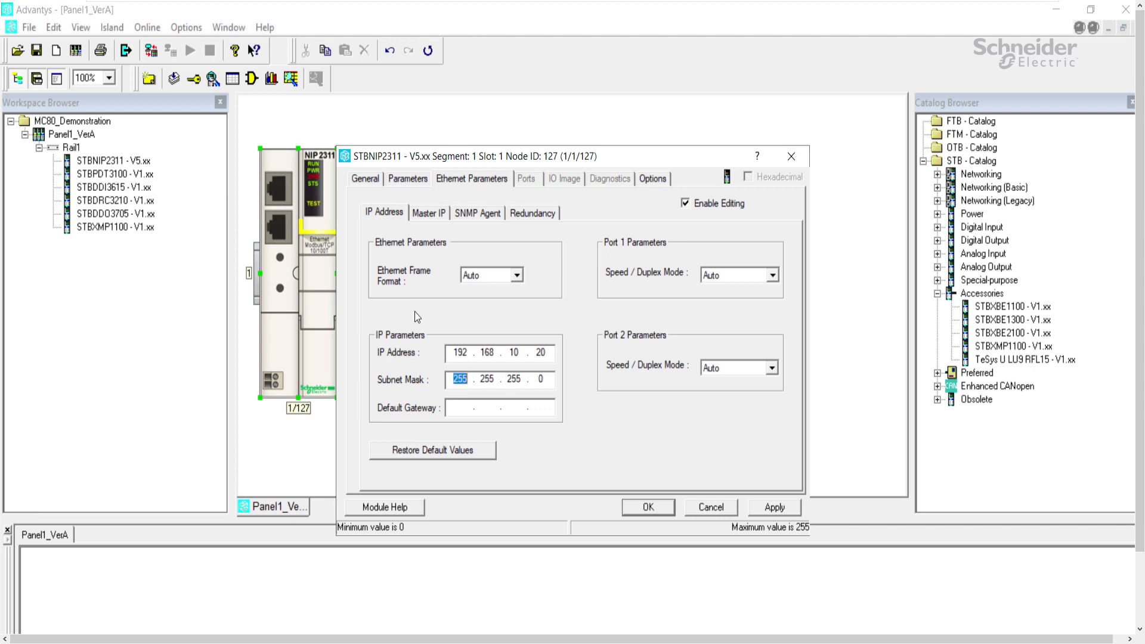
Step: Set the Master 1 IP address to 192.168.10.10 and the holdup time to 5000 ms
click(429, 215)
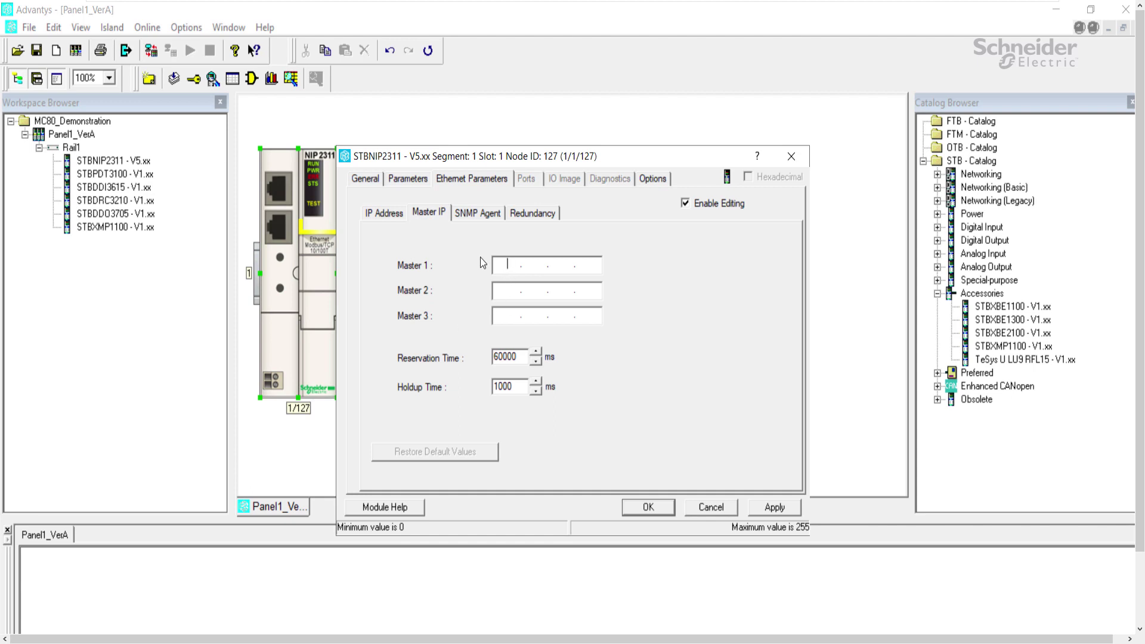
text(192 . 168 . )
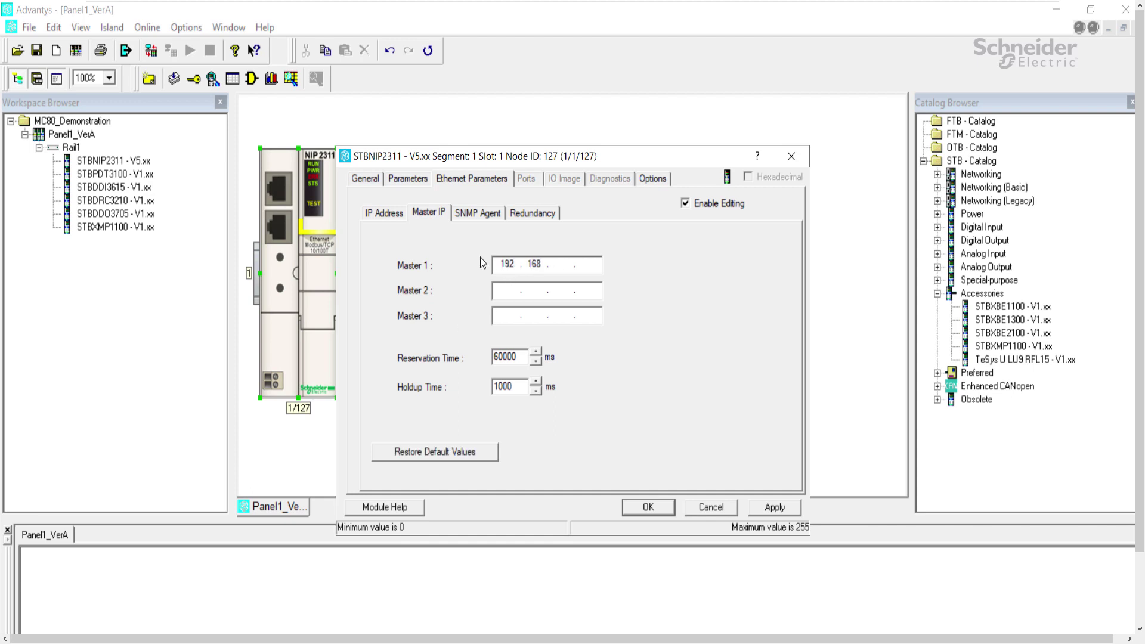
text(10 . 10)
click(498, 387)
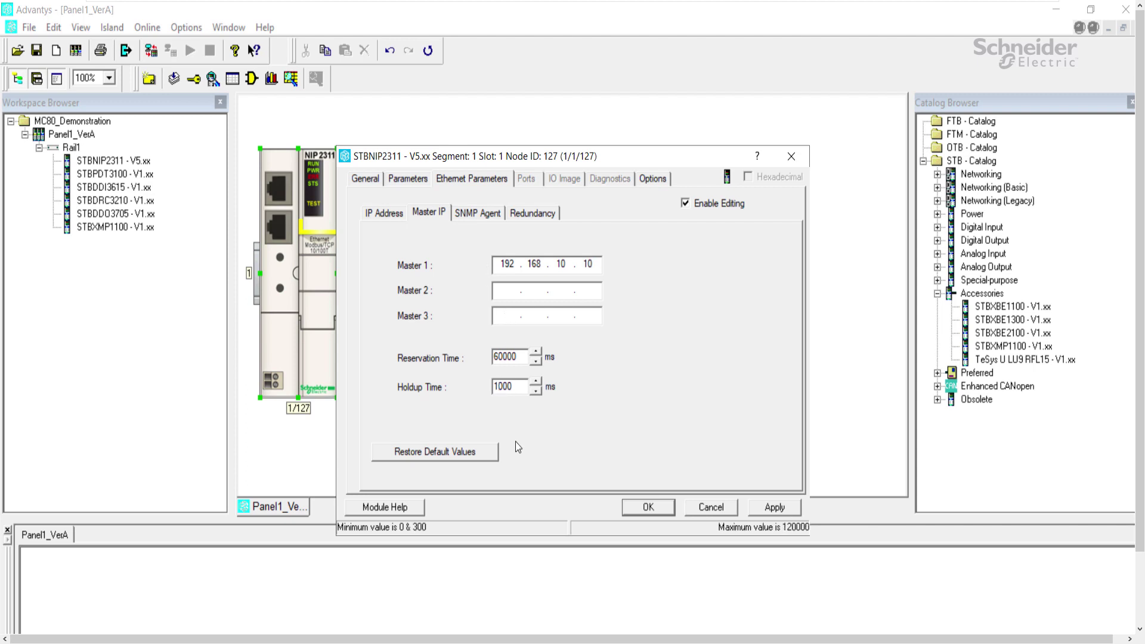
key(BackSpace)
text(5)
click(523, 359)
Step: Enable RSTP in the network interface's redundancy settings, switch Enable Editing off and apply the changes
click(537, 215)
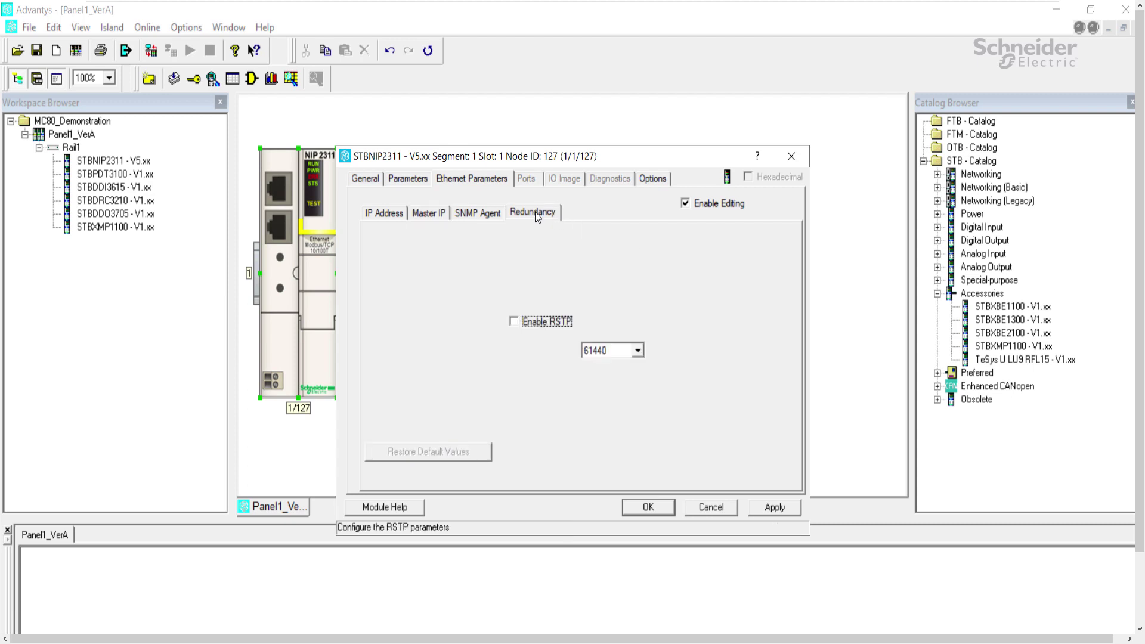
click(514, 323)
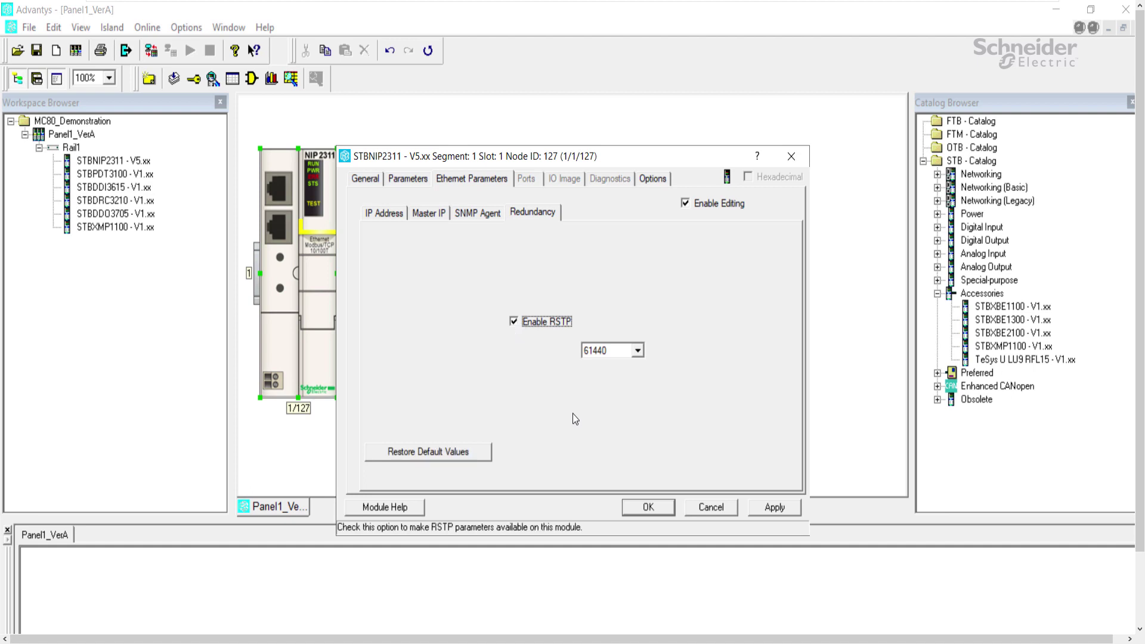
click(684, 203)
click(770, 508)
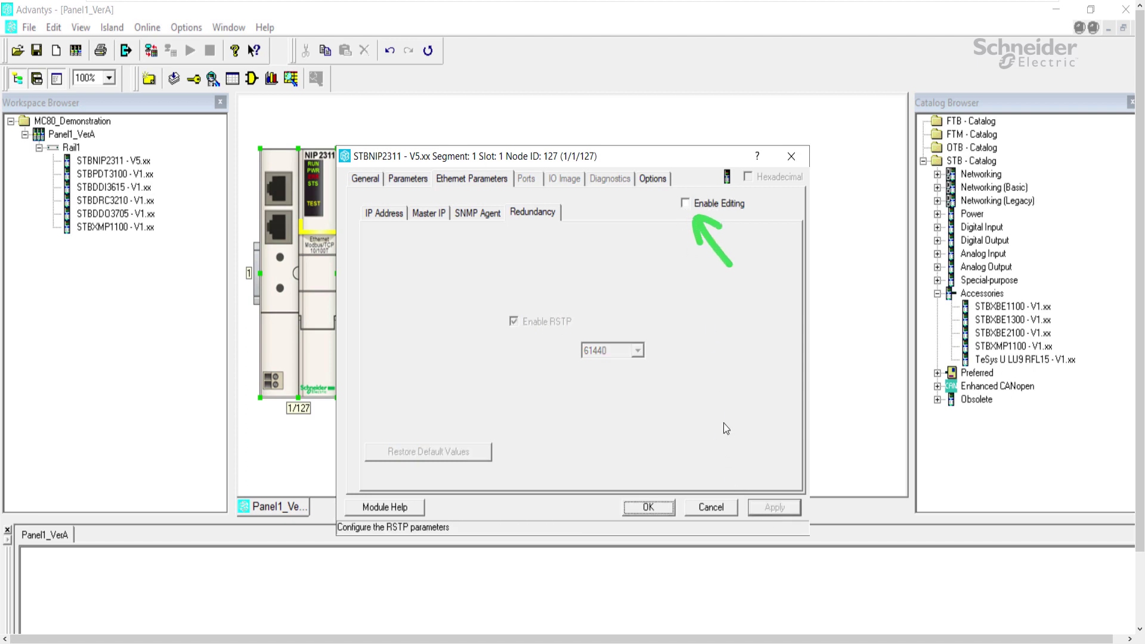
Step: Review the network interface's master IP and IP address settings, and close its properties
click(422, 212)
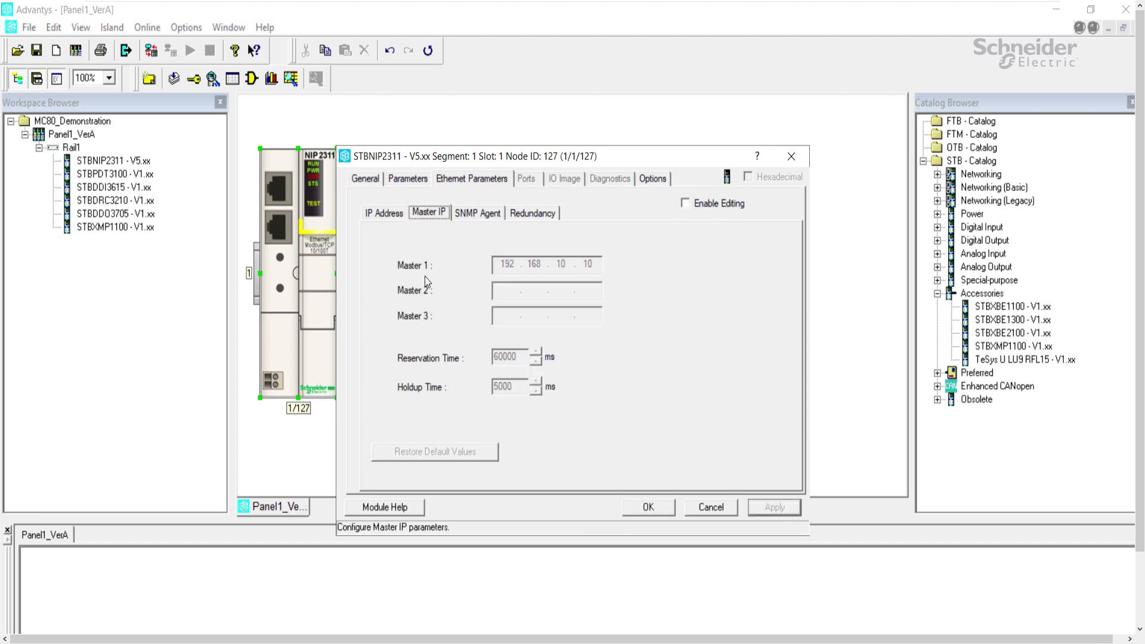
click(384, 213)
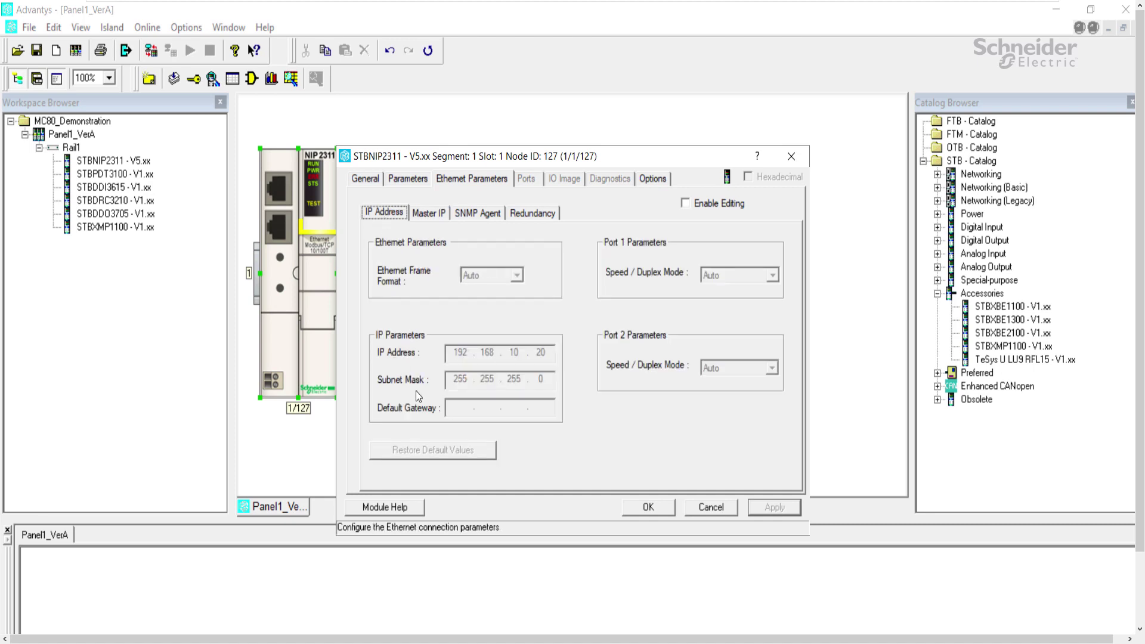
click(649, 507)
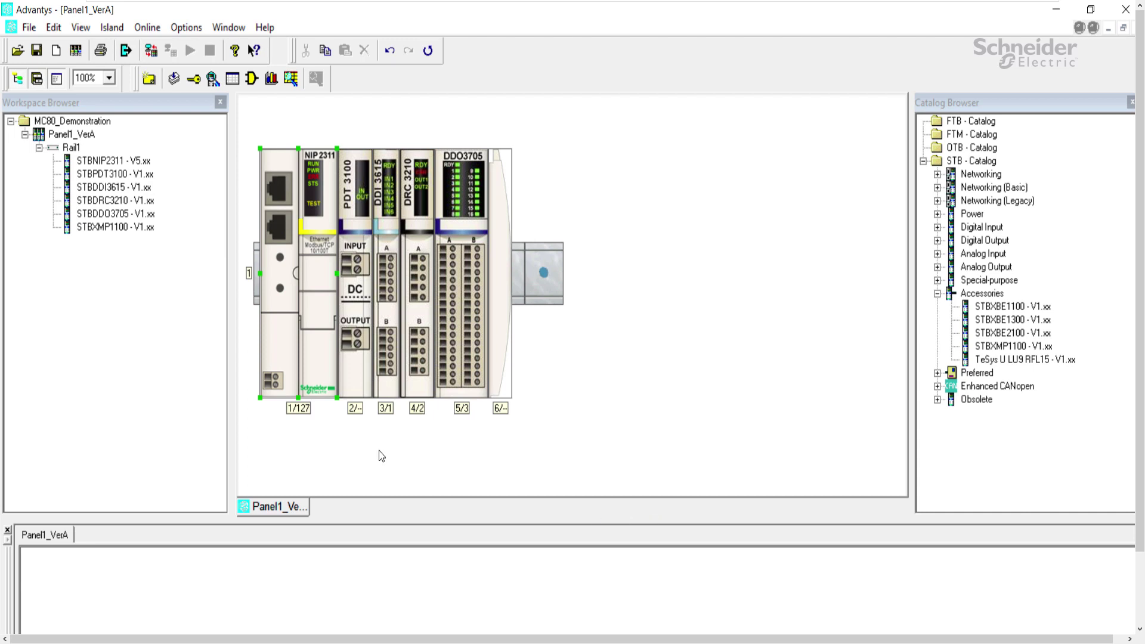
Step: Review the I/O image input channels and memory address of the STBDDI3615 module, and close its properties
double_click(386, 220)
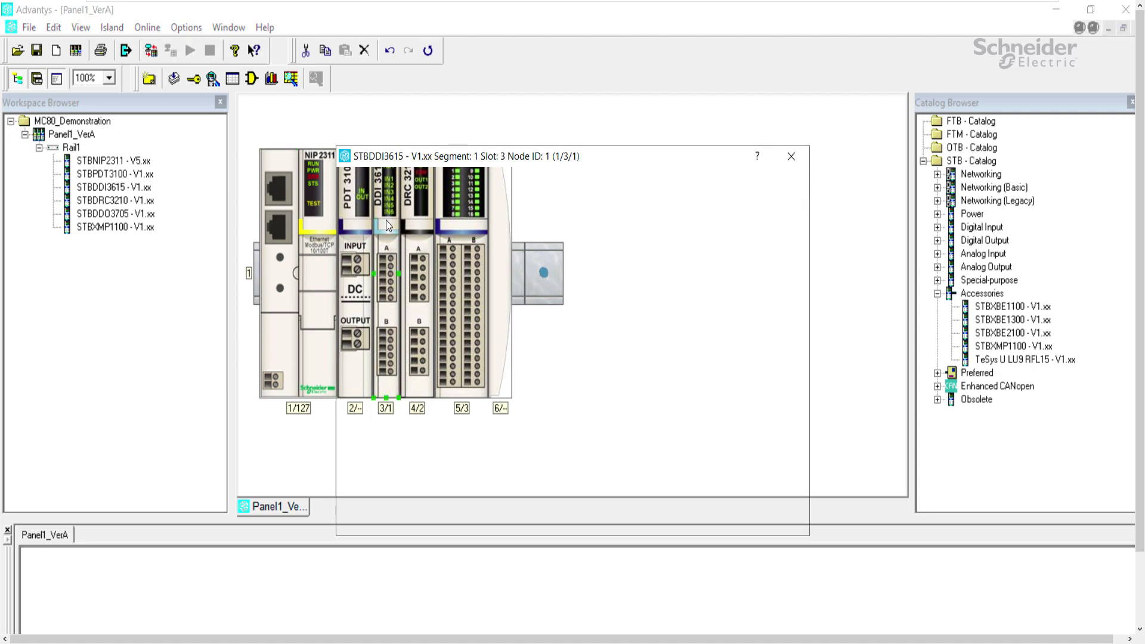
click(368, 219)
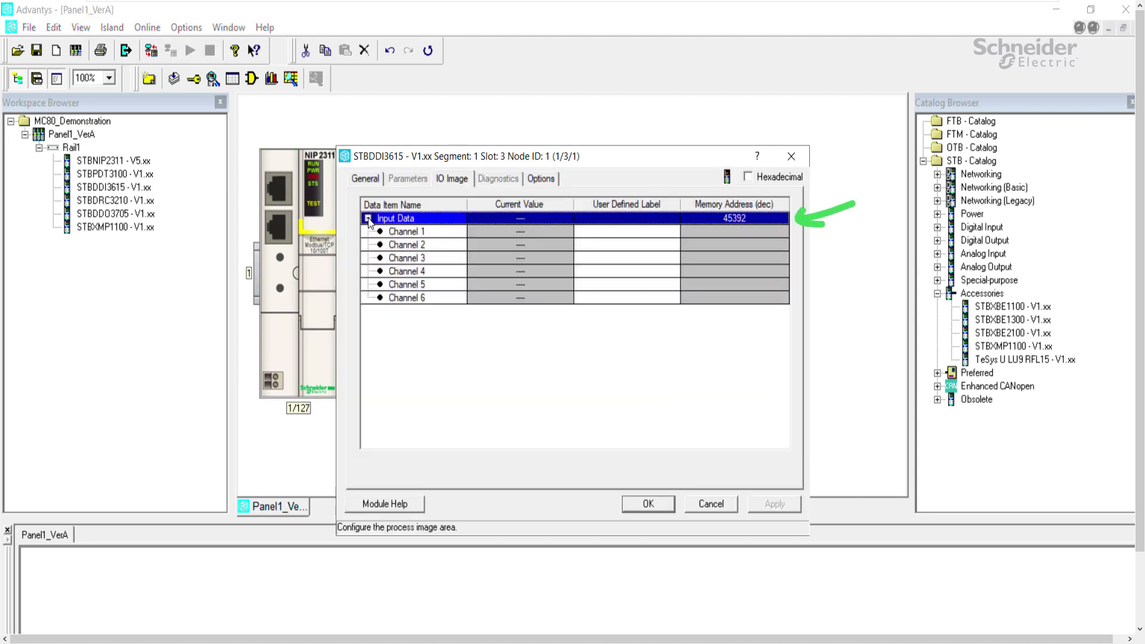
click(368, 218)
click(648, 507)
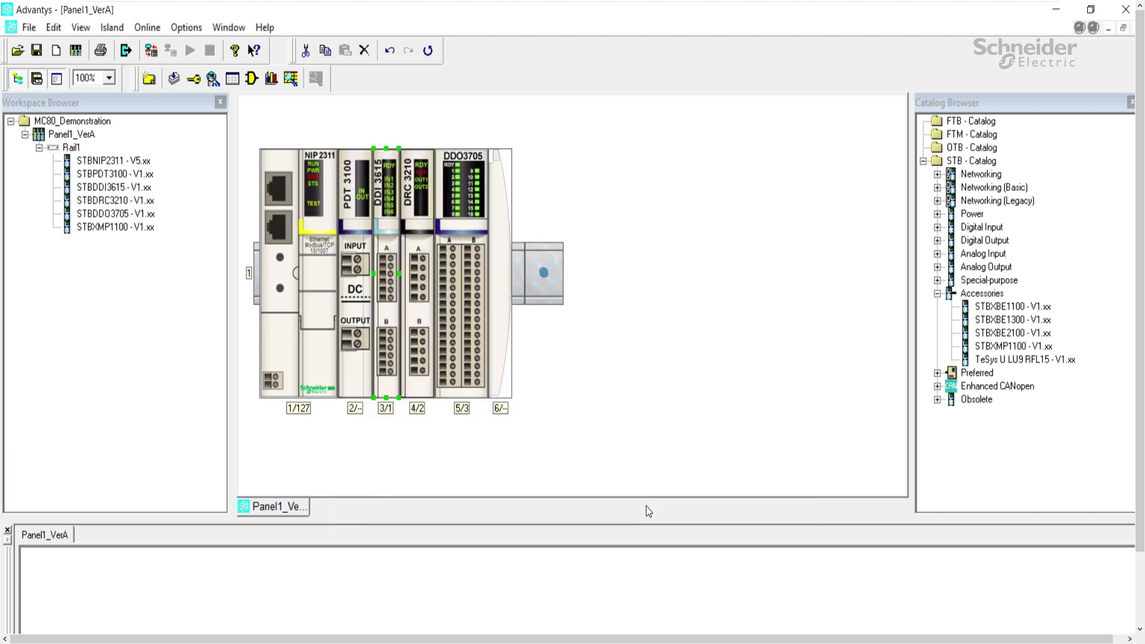
Step: Open the STBDRC3210 module's parameters and expand its polarity, fallback mode and predefined fallback value settings down to the channels
double_click(420, 285)
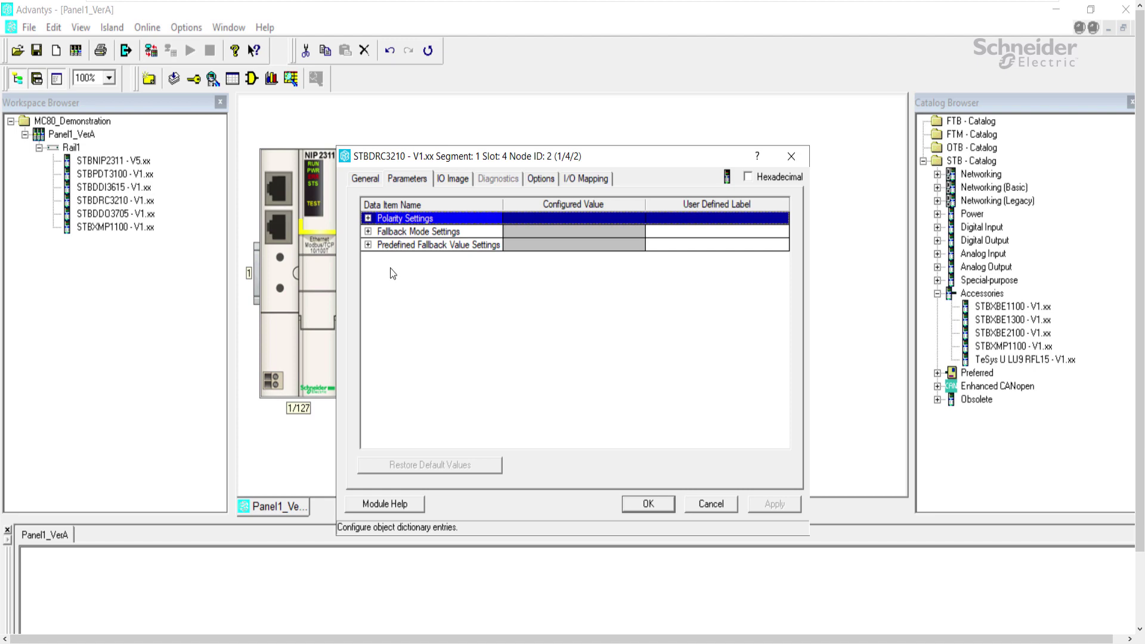
click(368, 218)
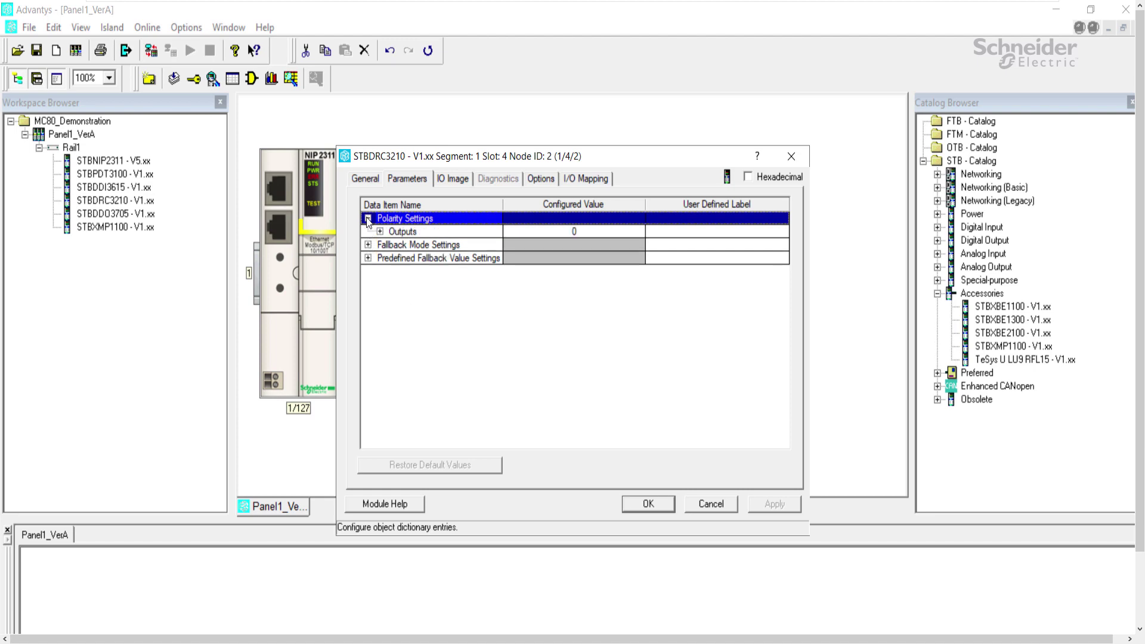
click(380, 232)
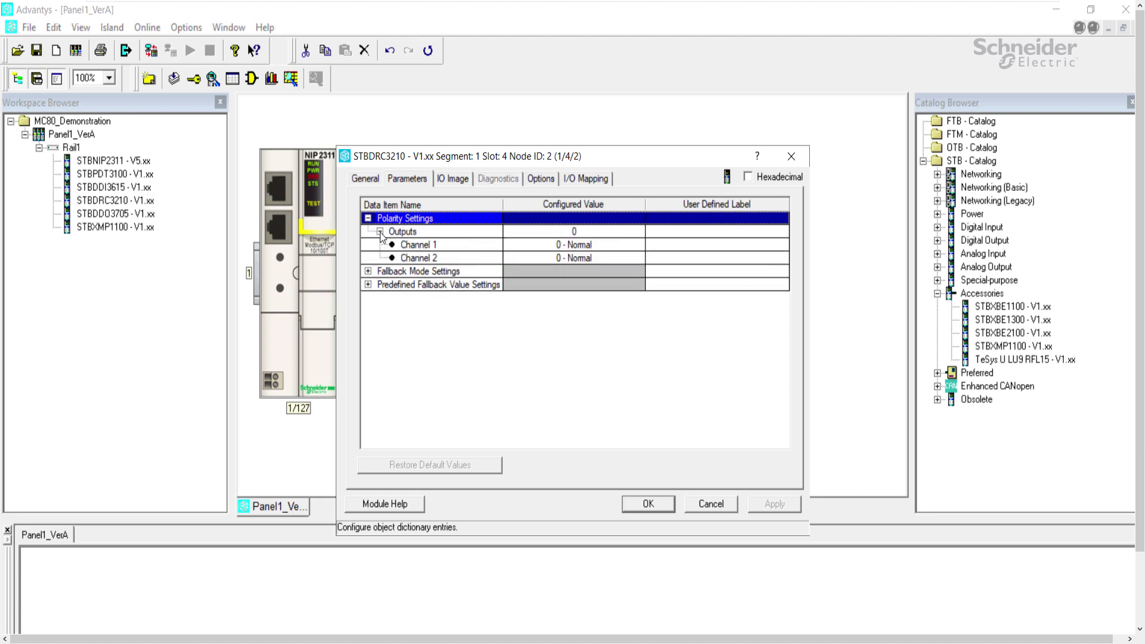
click(368, 271)
click(380, 285)
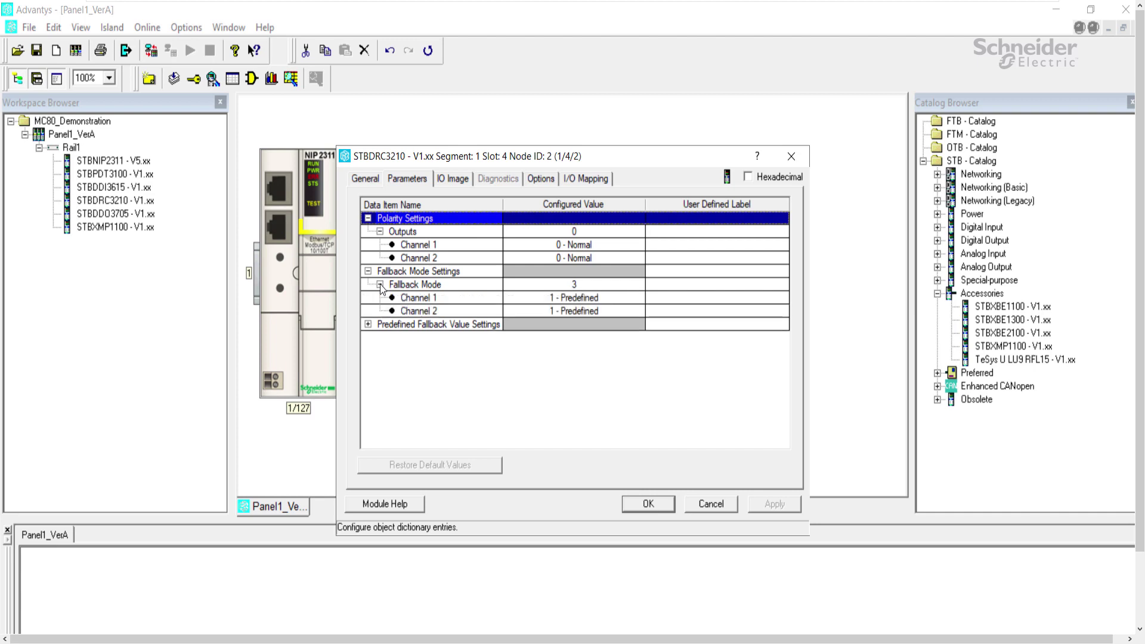
click(367, 324)
click(380, 338)
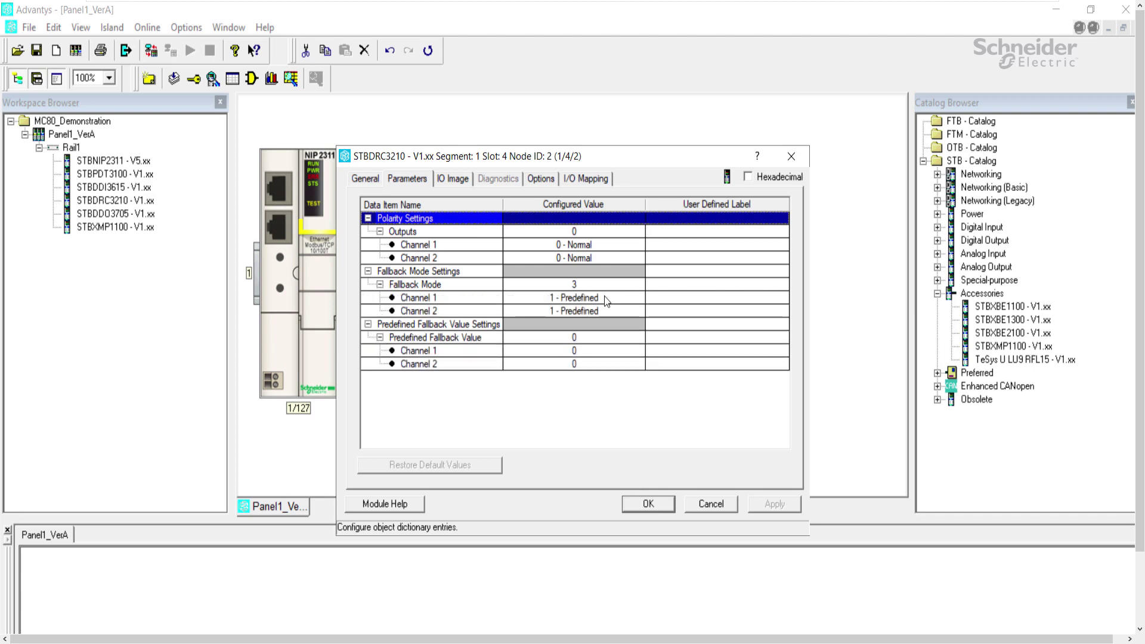
Step: Set the STBDRC3210's Channel 1 fallback mode to 0 - Hold Last Value
click(639, 298)
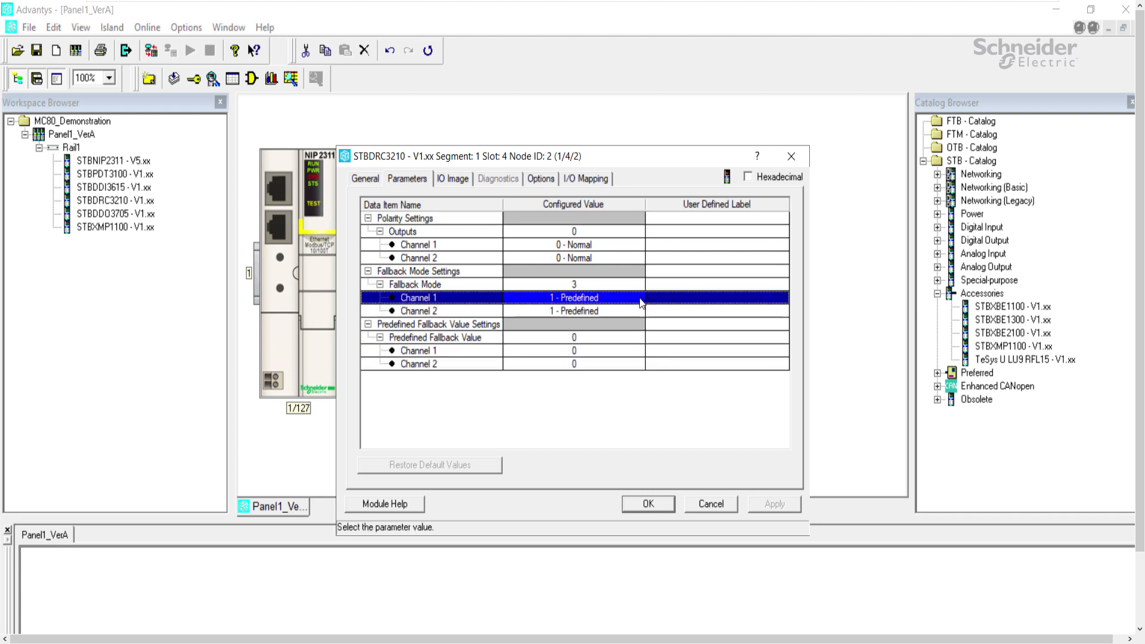
click(624, 303)
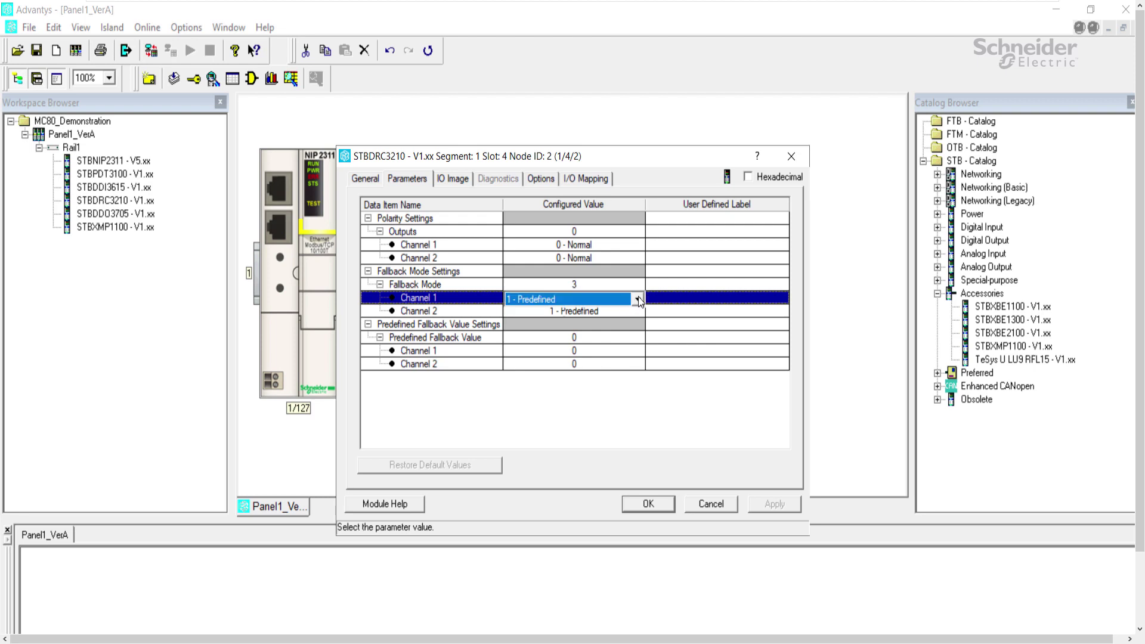
click(638, 298)
click(553, 311)
click(589, 378)
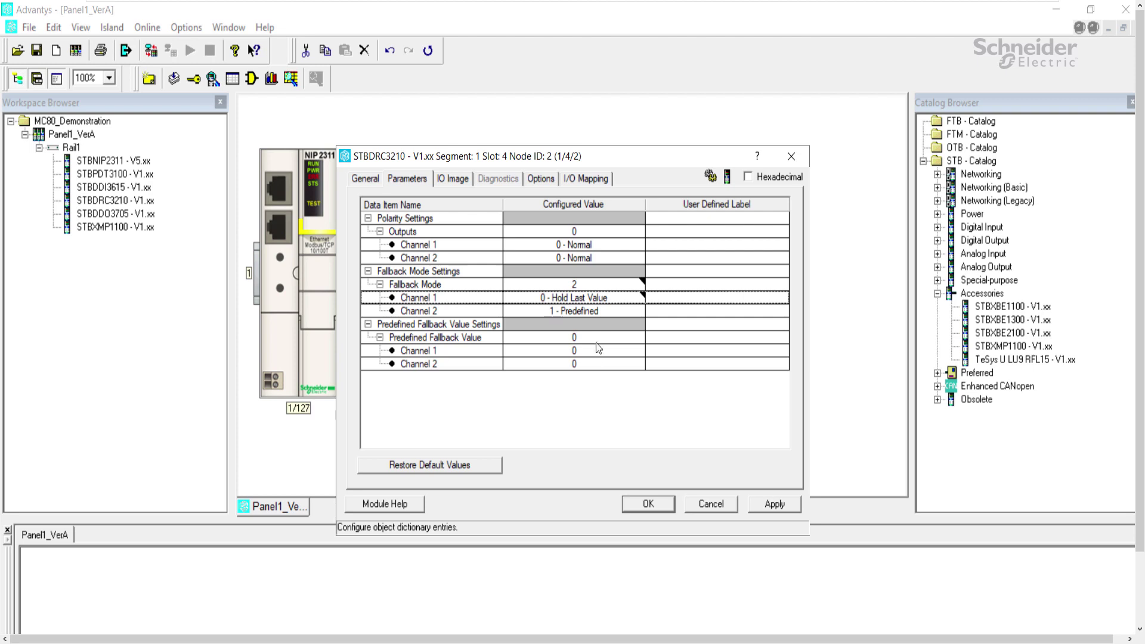
Step: Set the STBDRC3210's Channel 2 predefined fallback value to 1 and apply the changes
click(581, 364)
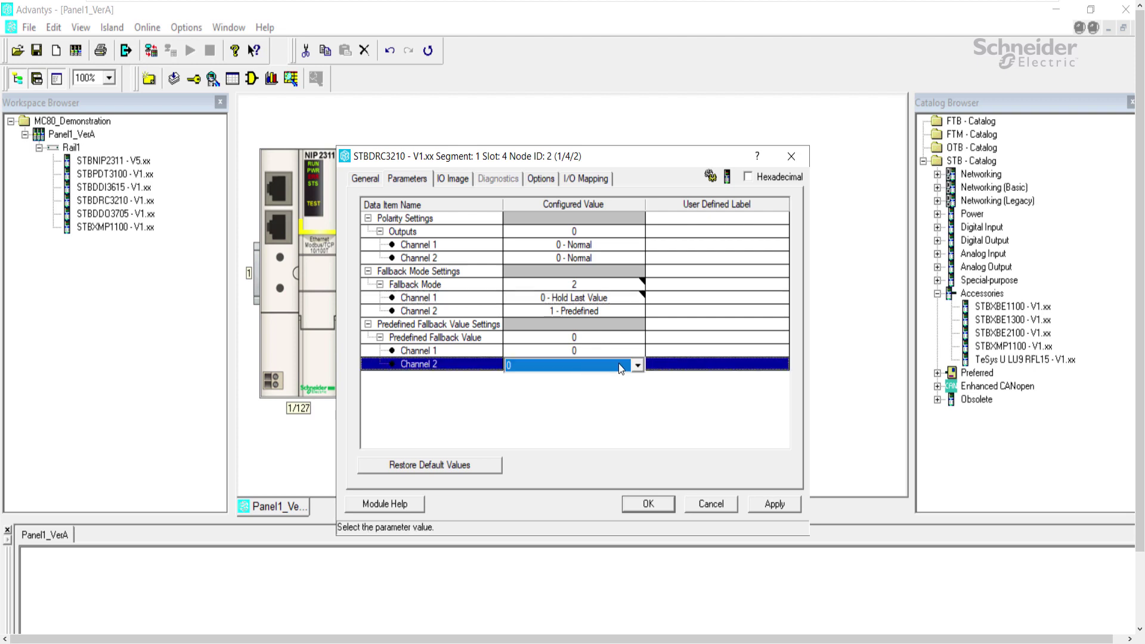
click(637, 364)
click(522, 390)
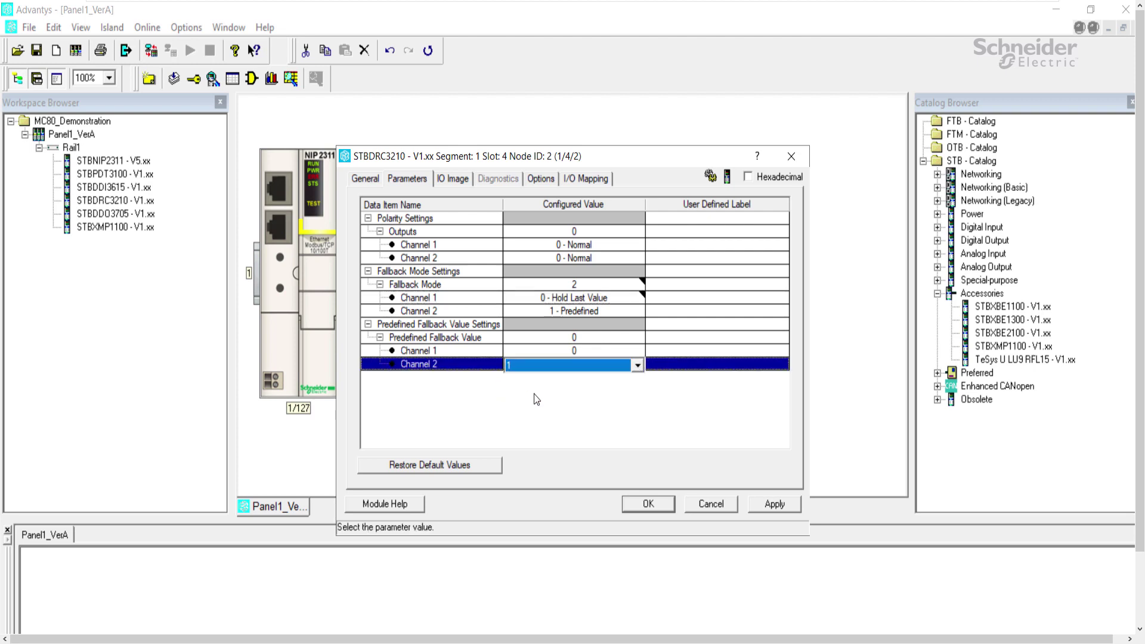
click(564, 387)
click(774, 502)
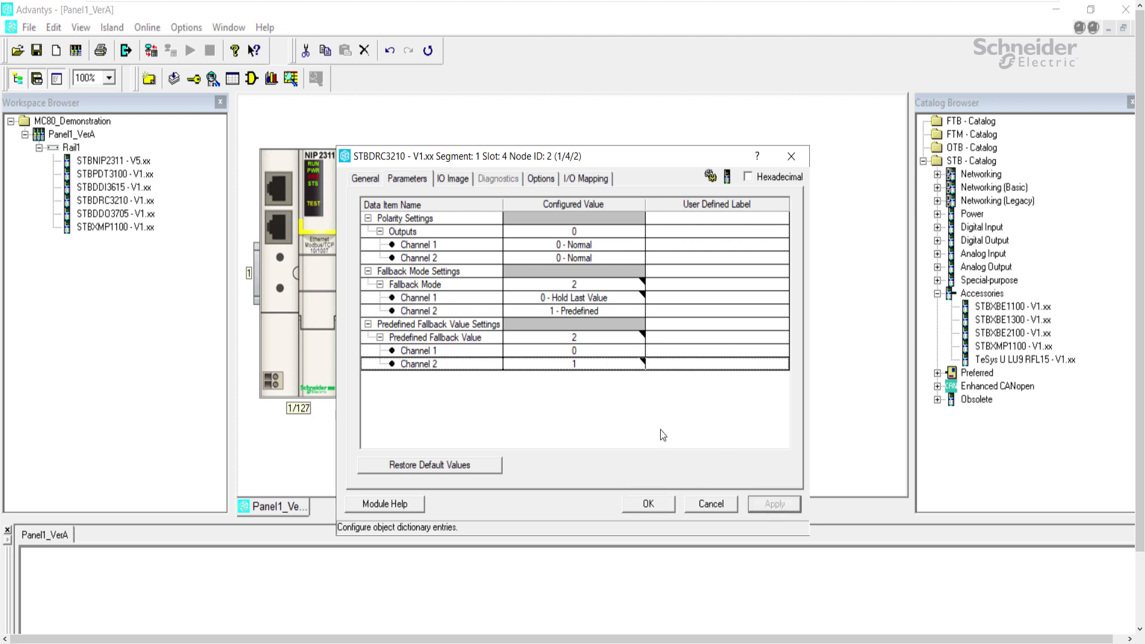
Step: Review the STBDRC3210's echo of output data and output data in its I/O image, and close its properties
click(452, 178)
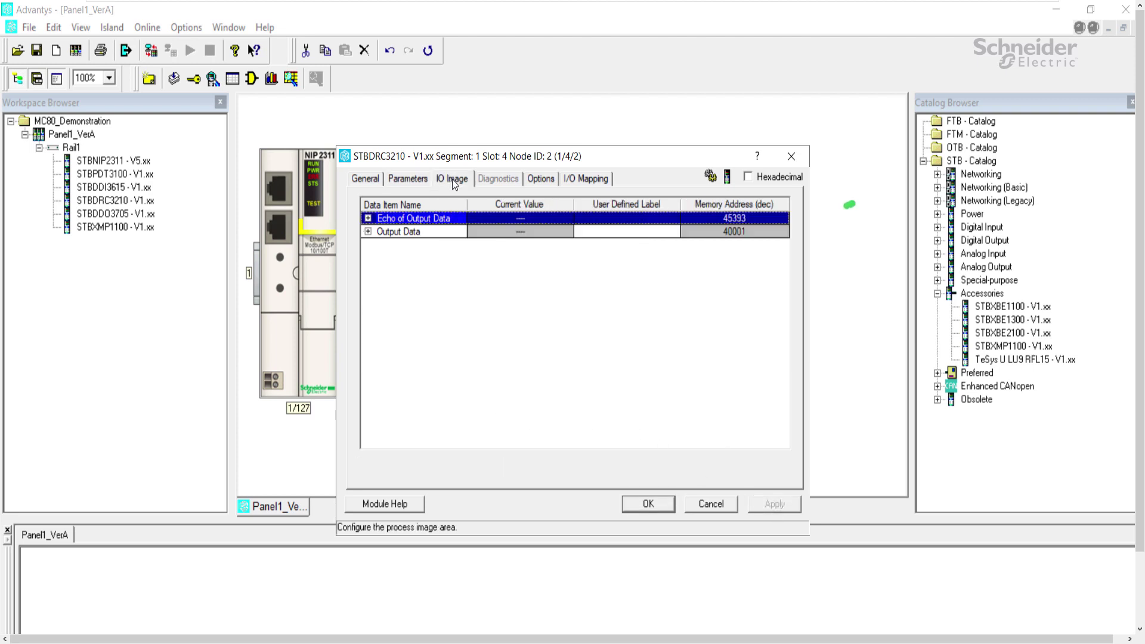
click(368, 218)
click(368, 258)
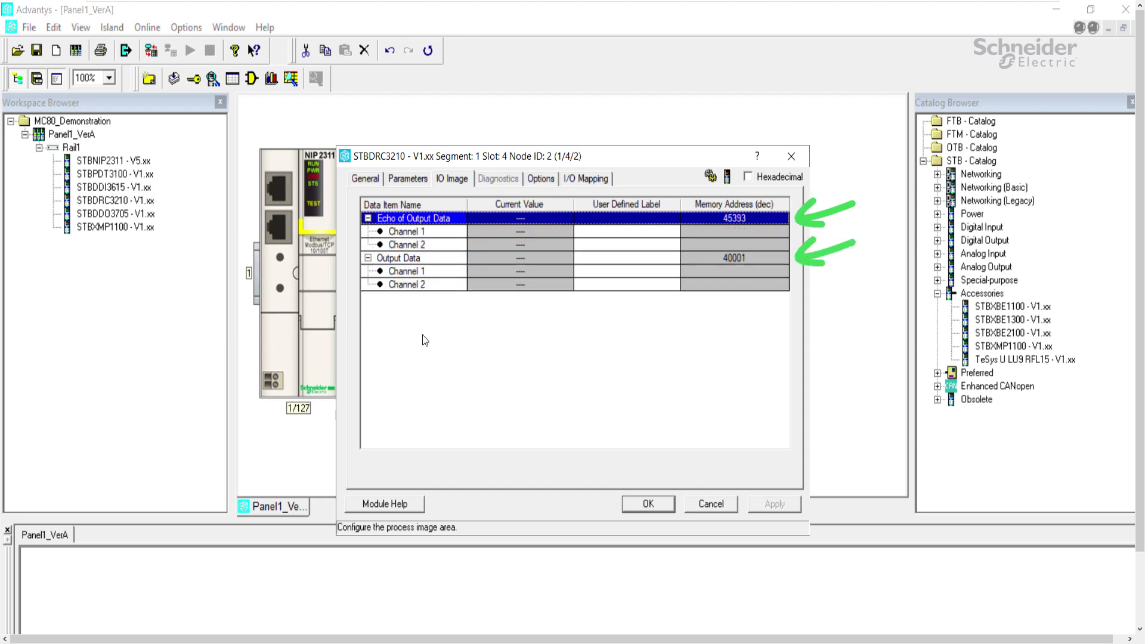
click(637, 502)
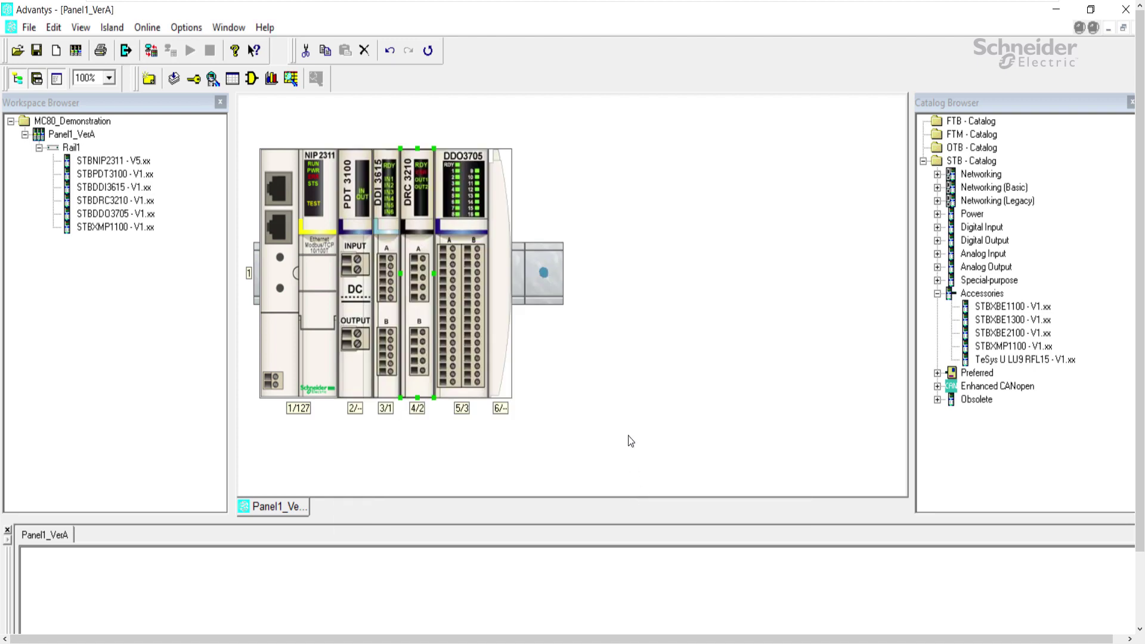
Step: Review the output data channels and memory address of the STBDDO3705 module, and close its properties
double_click(464, 272)
click(368, 218)
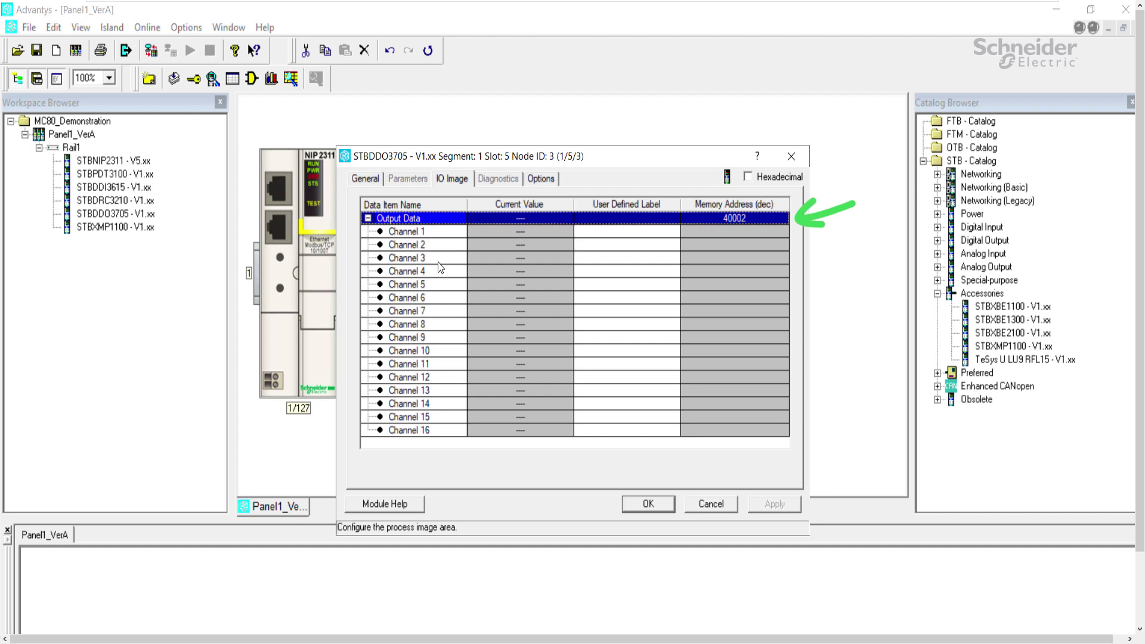
click(648, 504)
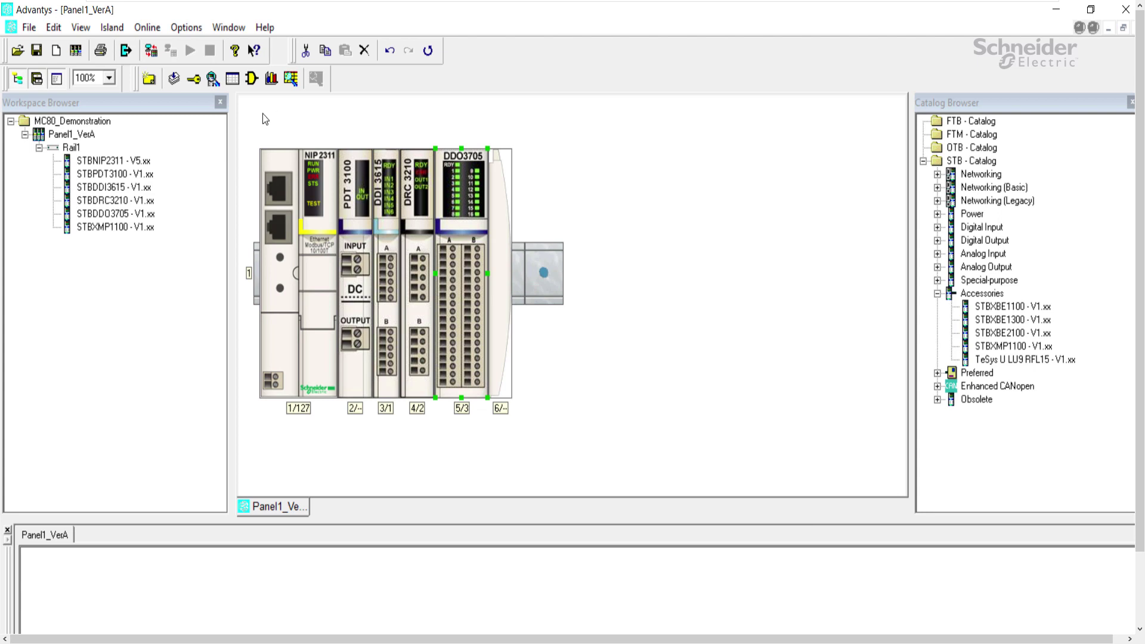
Step: Examine the island's Modbus input and output registers in the I/O Image Overview, and close it
click(119, 26)
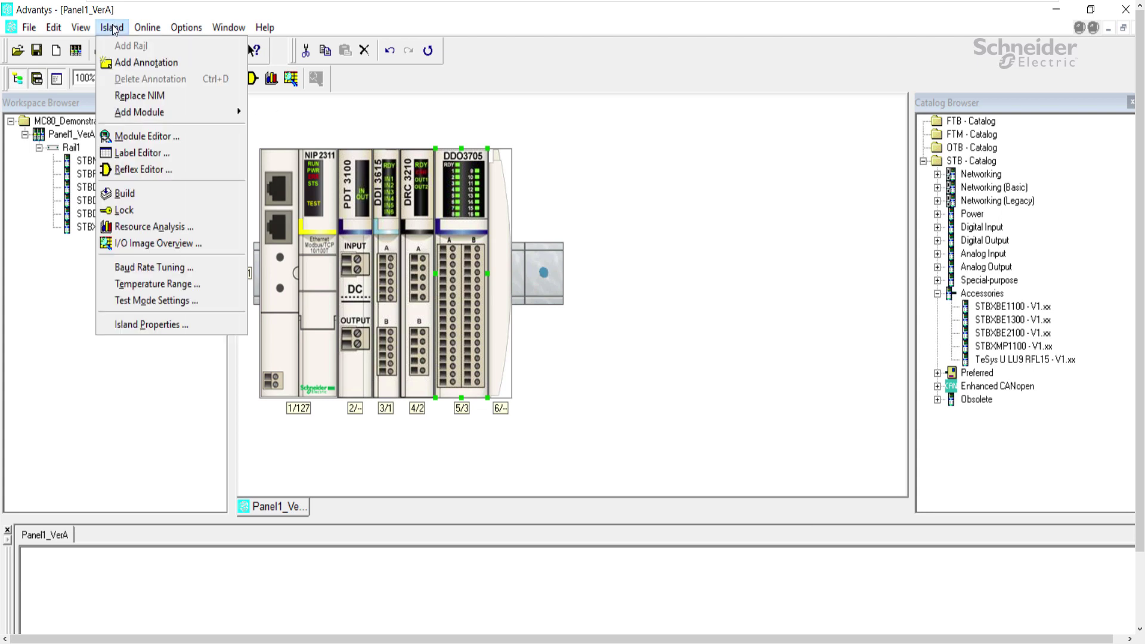
click(226, 246)
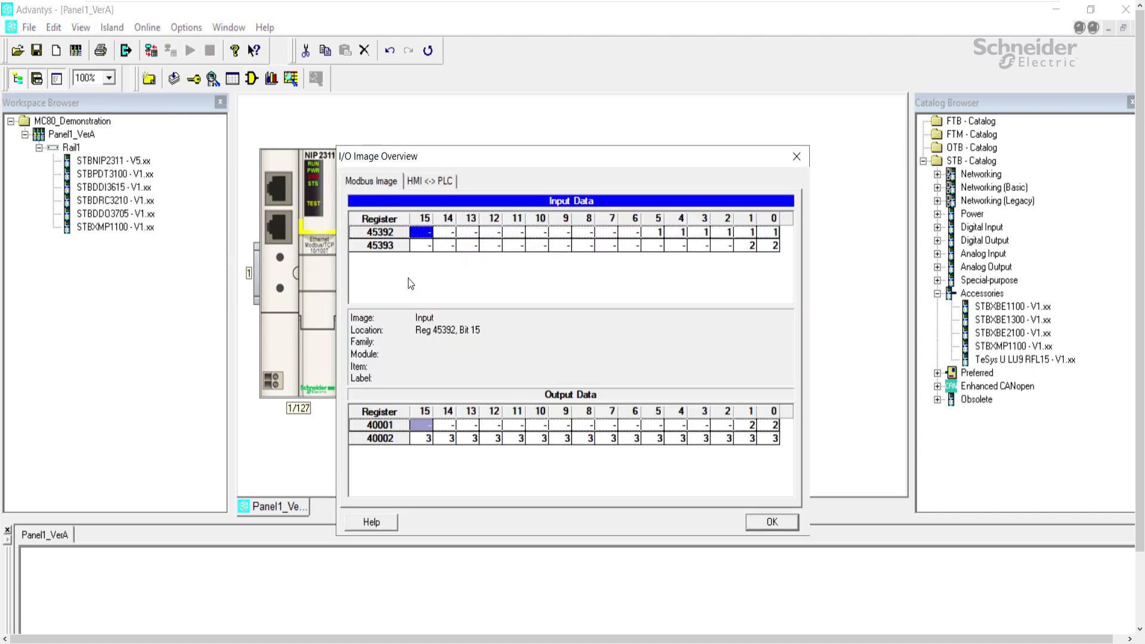
click(758, 521)
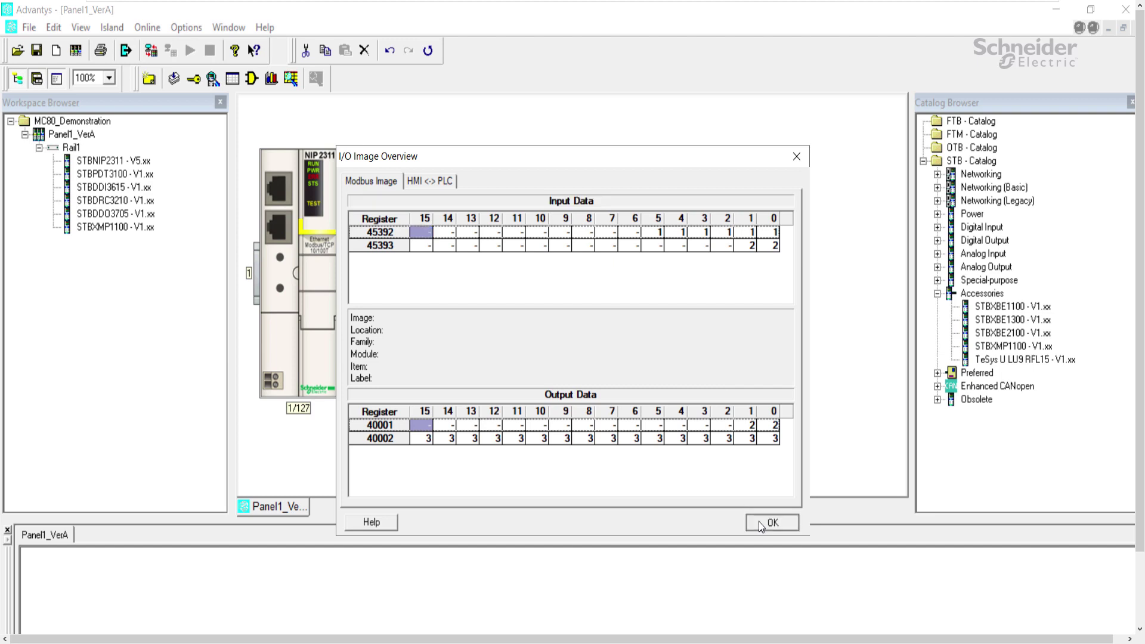
Step: Run the Resource Analysis for the island, examine the power utilization of each supply, and close the analysis
click(113, 29)
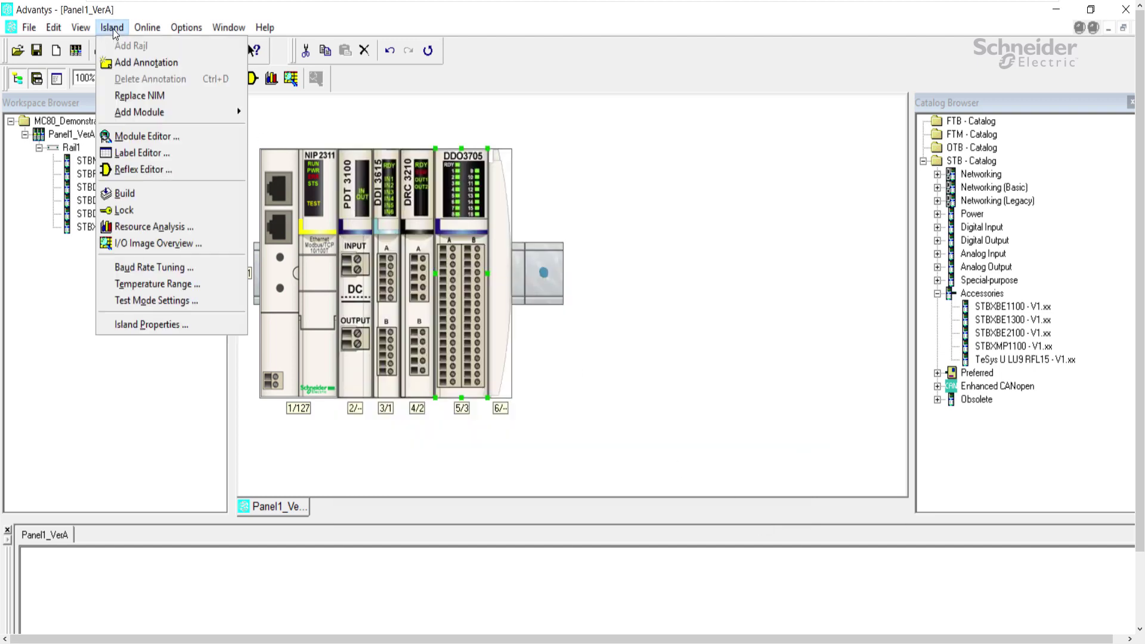
click(187, 229)
drag(504, 189, 702, 131)
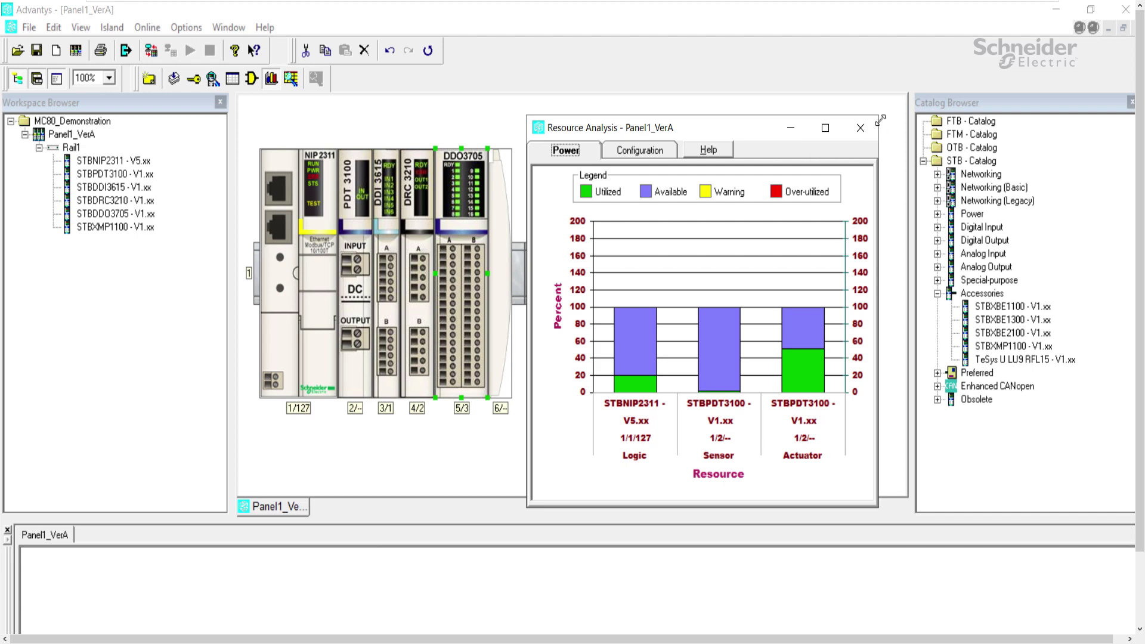
click(861, 127)
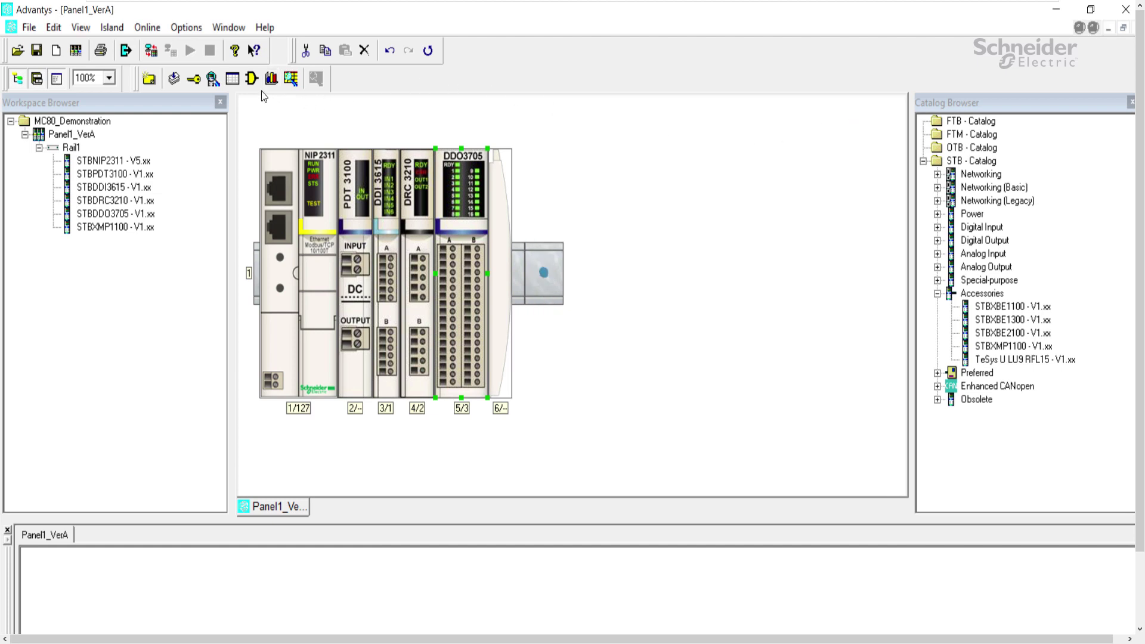
Step: Build the island, saving its changes first, and check the build log
click(114, 28)
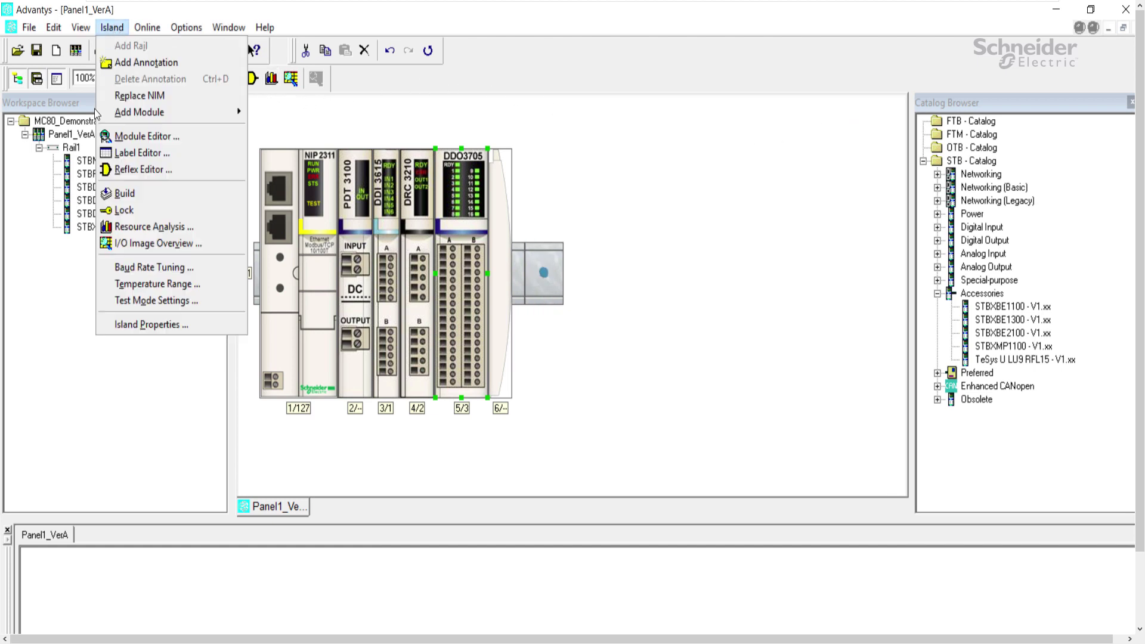
click(137, 194)
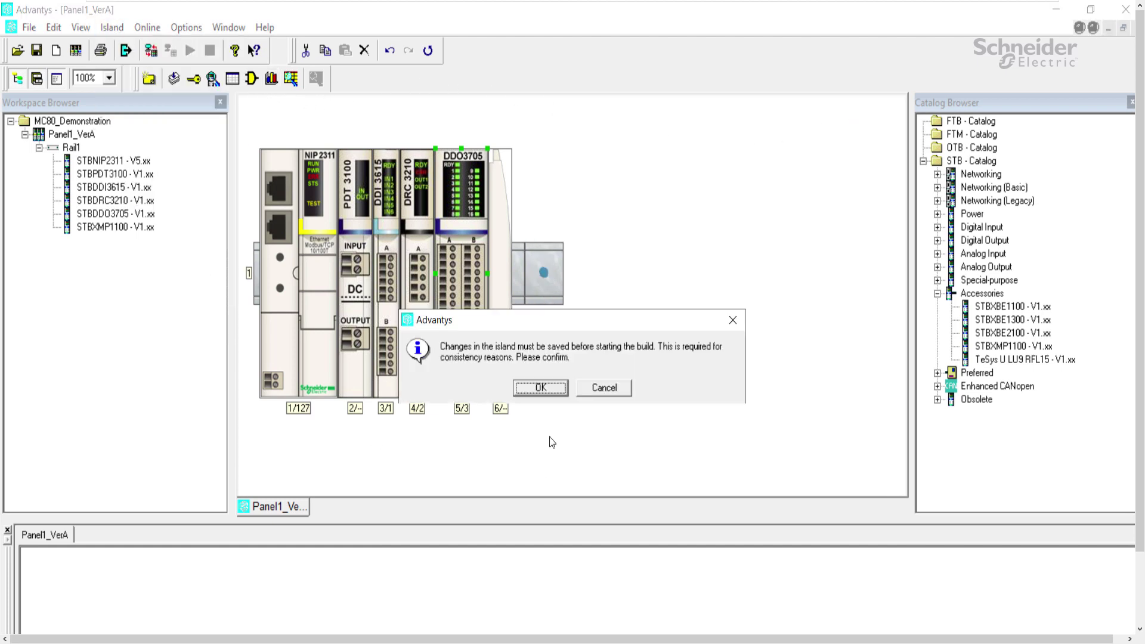
click(541, 387)
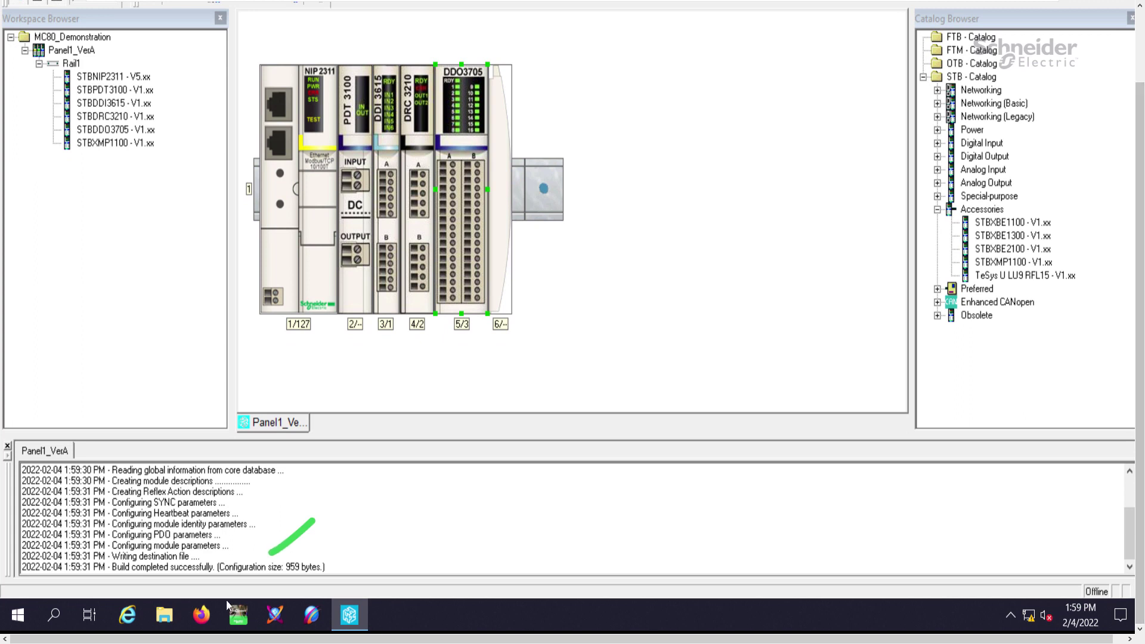
drag(120, 567, 355, 572)
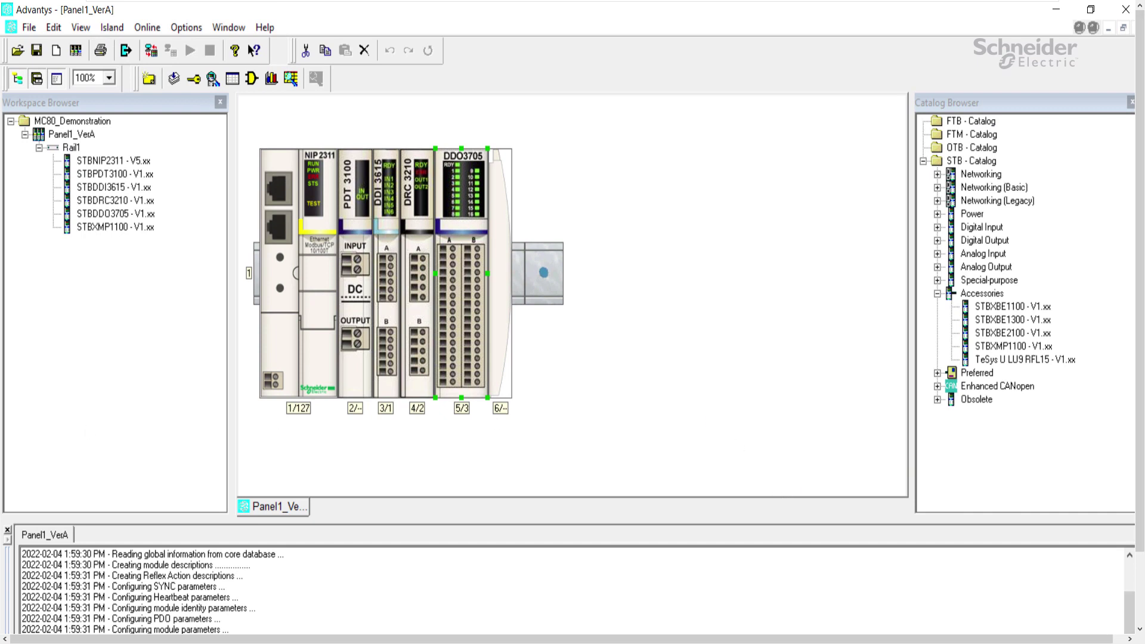
Step: Set the online connection type to TCP/IP with remote IP address 192.168.10.20 and accept the settings
click(147, 28)
click(170, 79)
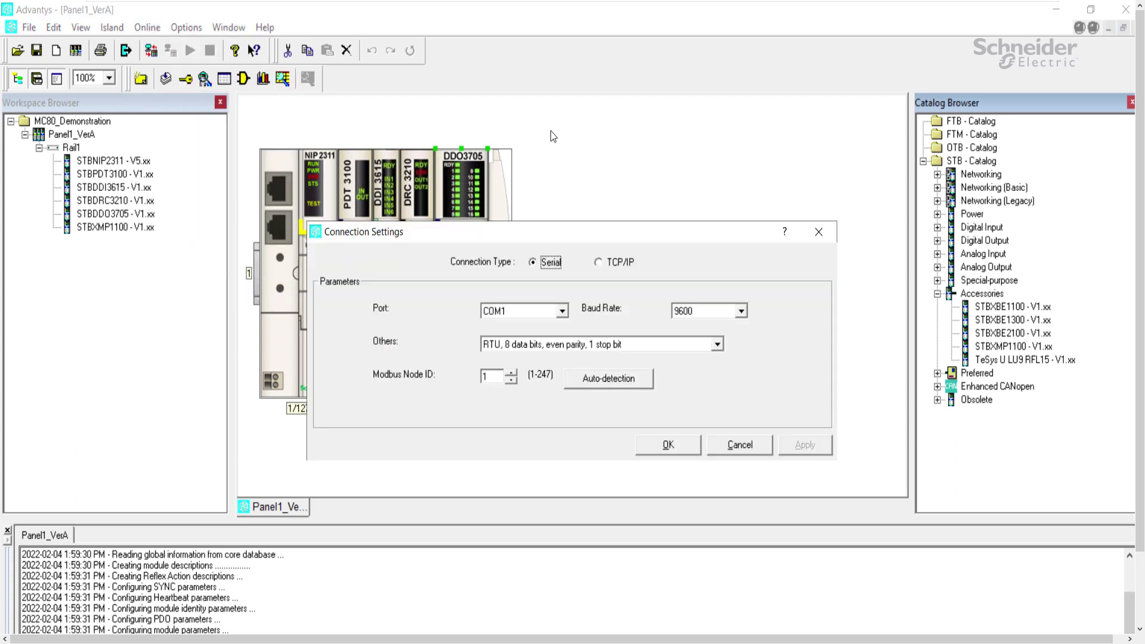
click(598, 263)
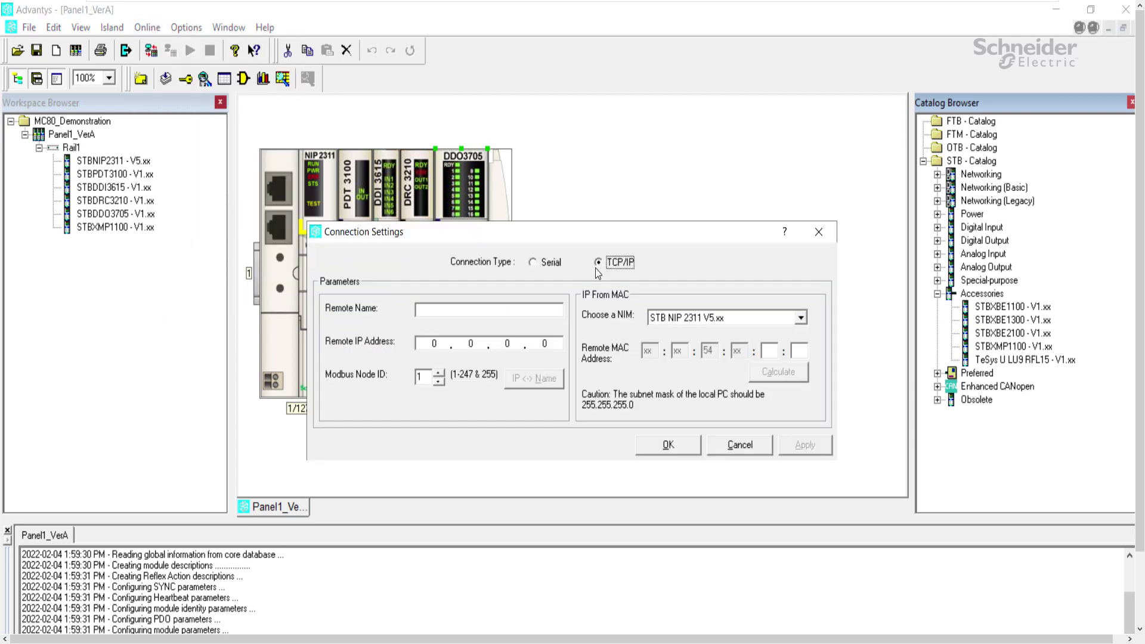
click(440, 344)
text(192.16)
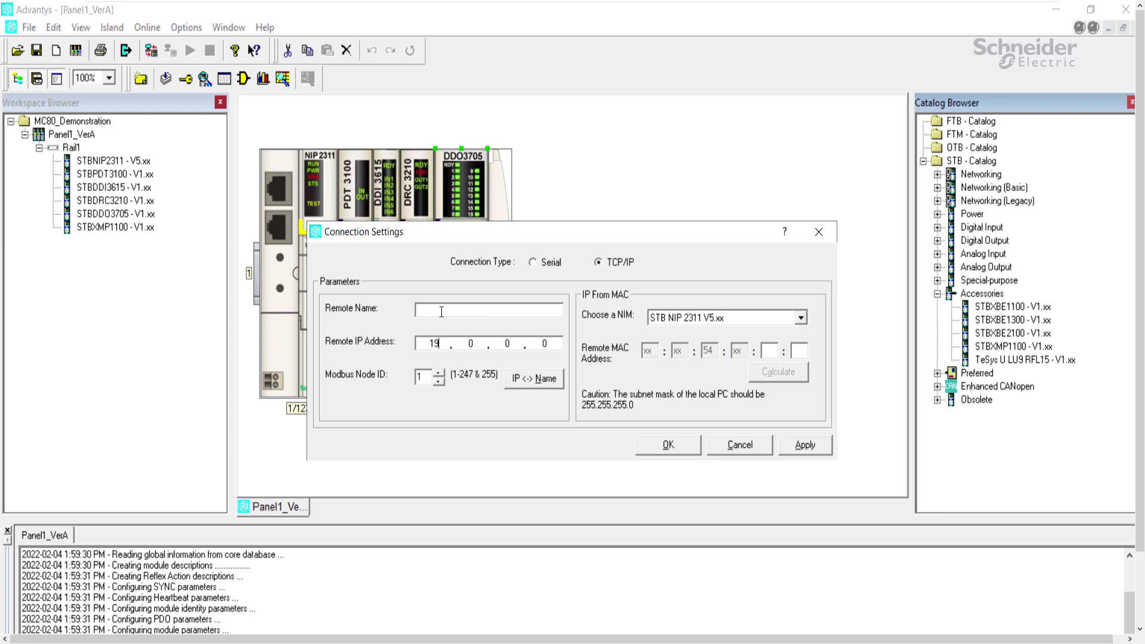
text(8.10.20)
click(668, 446)
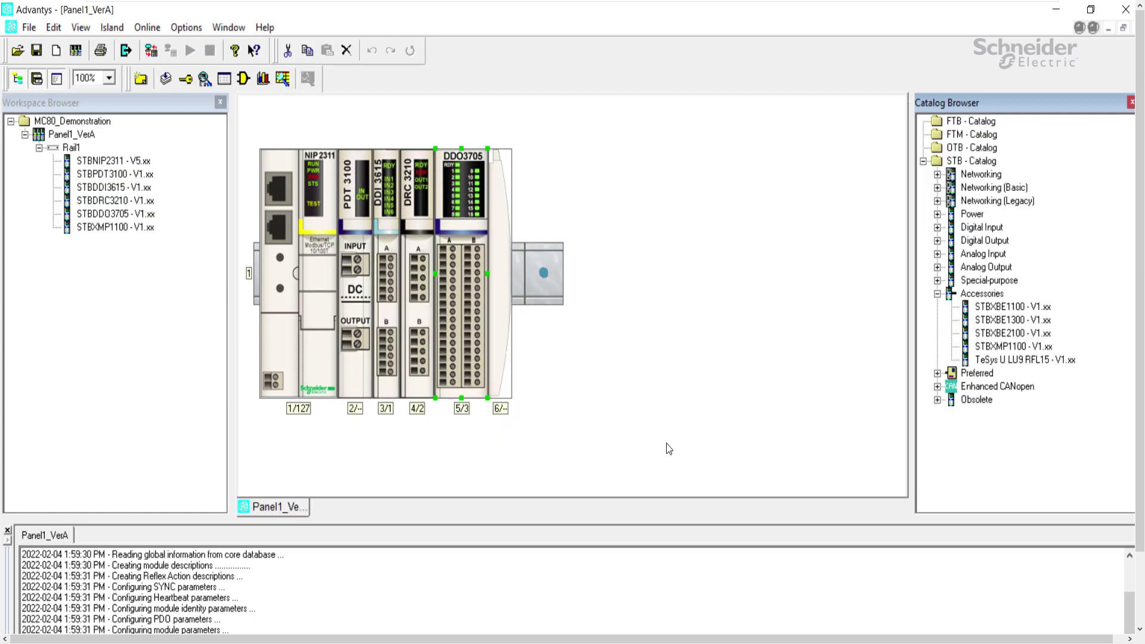
Step: Connect to the physical island, download the workspace configuration after resetting the island, and set it to the Running state
click(146, 28)
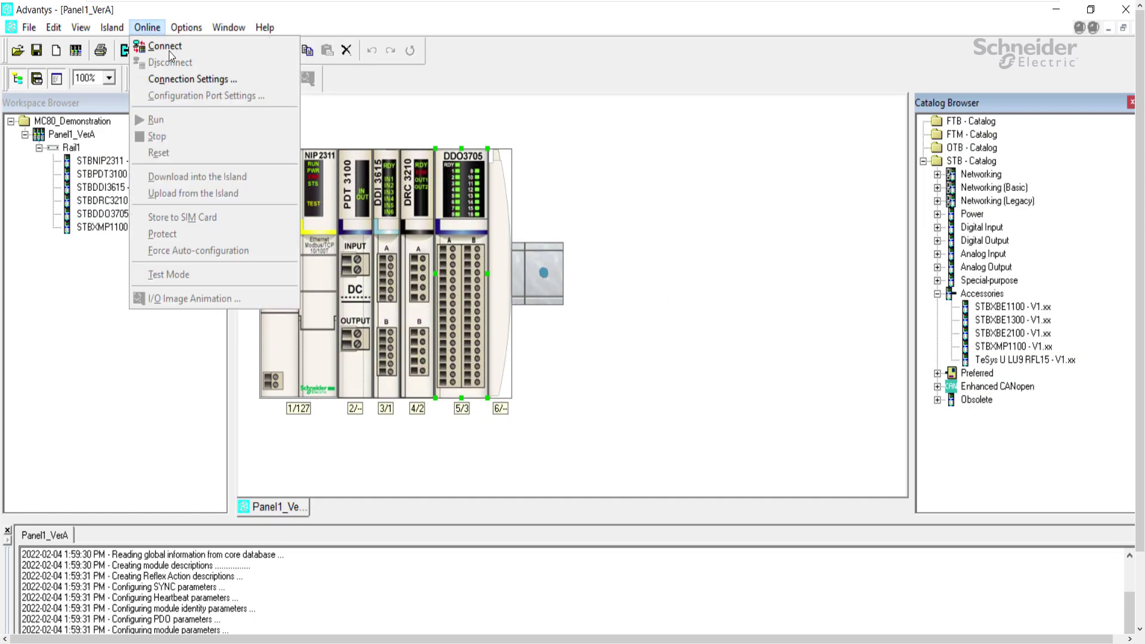
click(198, 46)
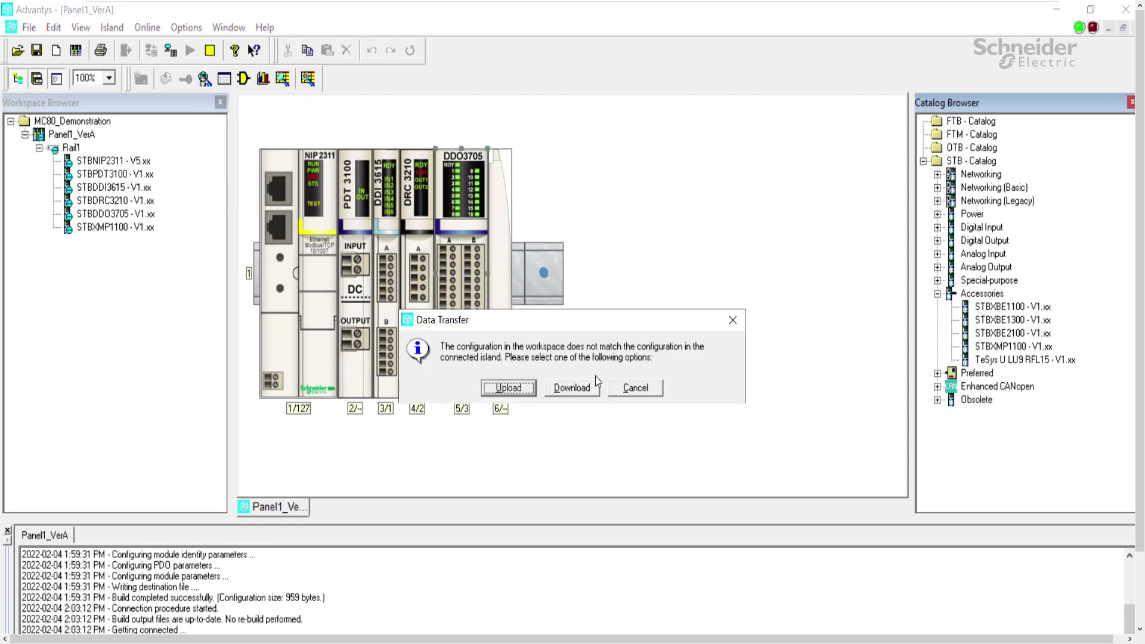
click(571, 389)
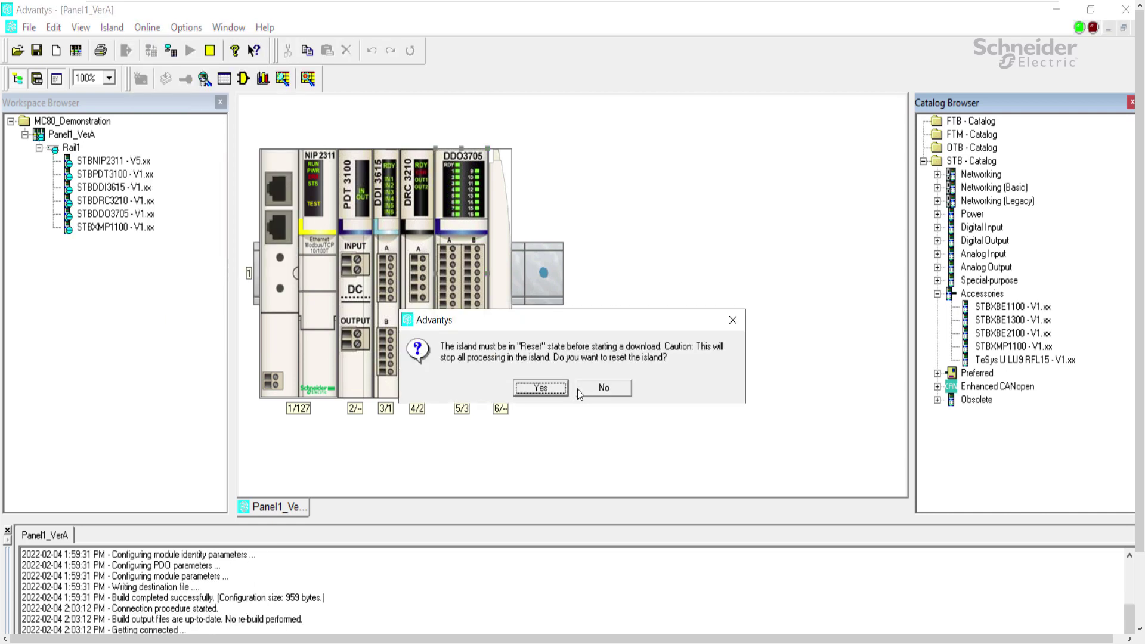
click(541, 388)
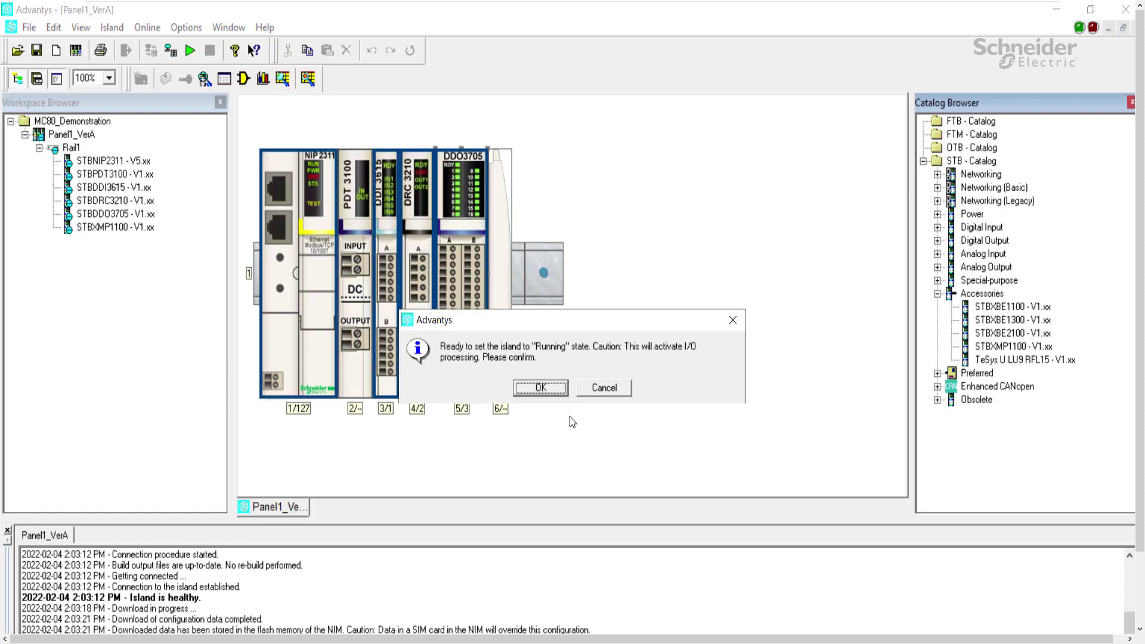
click(541, 387)
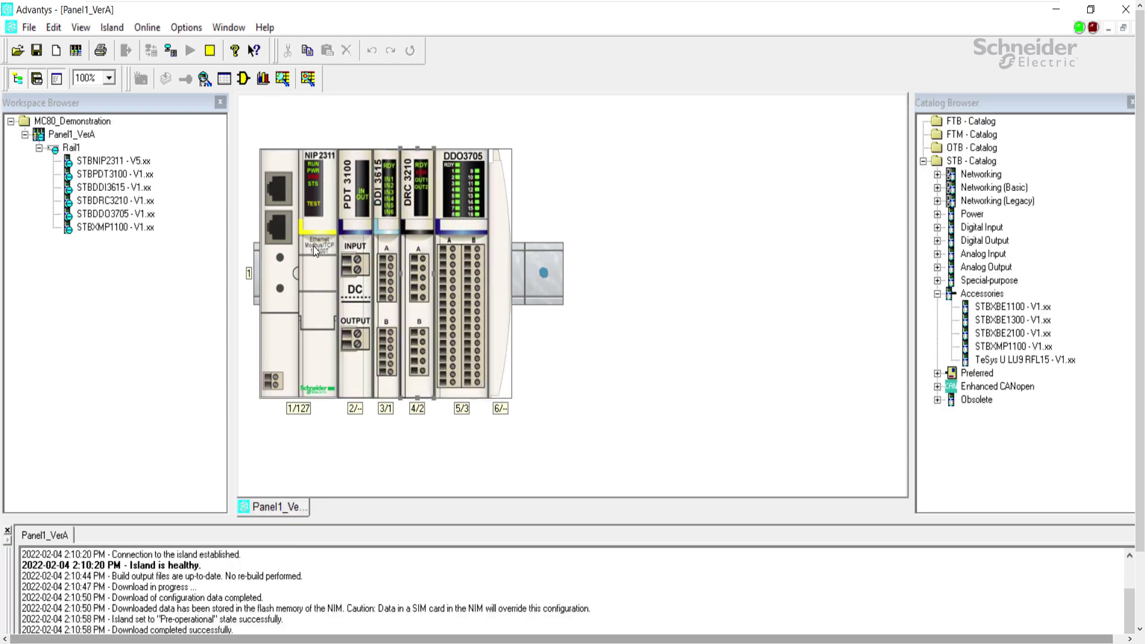
Step: Examine the STBNIP2311 module's diagnostics and the STBDDI3615 module's input channel values, closing each module's properties
double_click(313, 246)
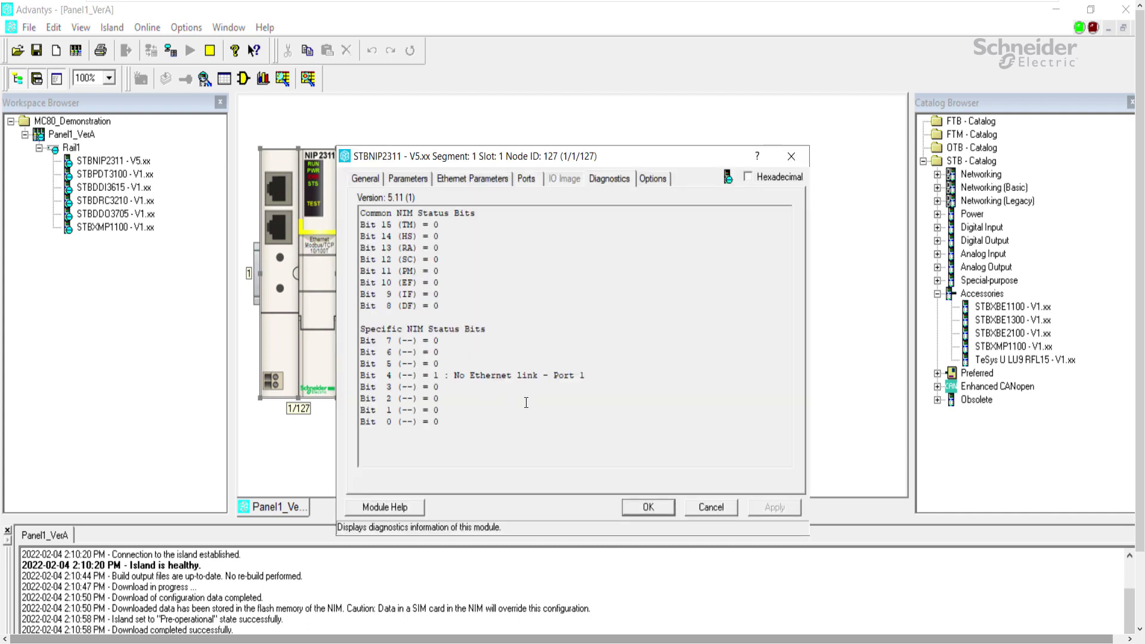
click(648, 507)
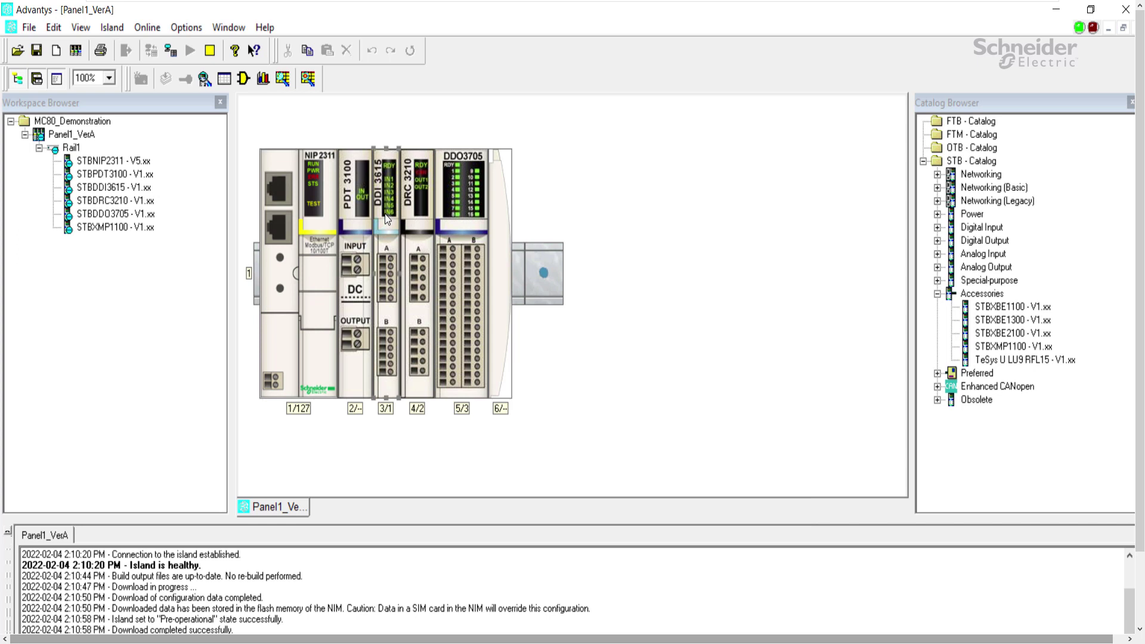
double_click(386, 150)
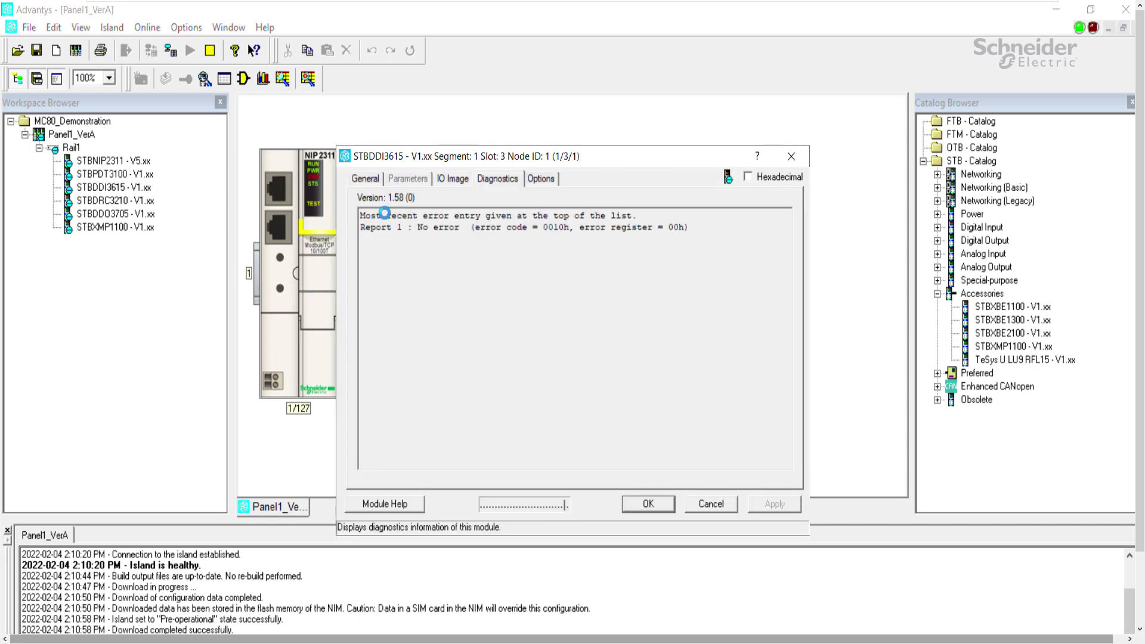
click(452, 177)
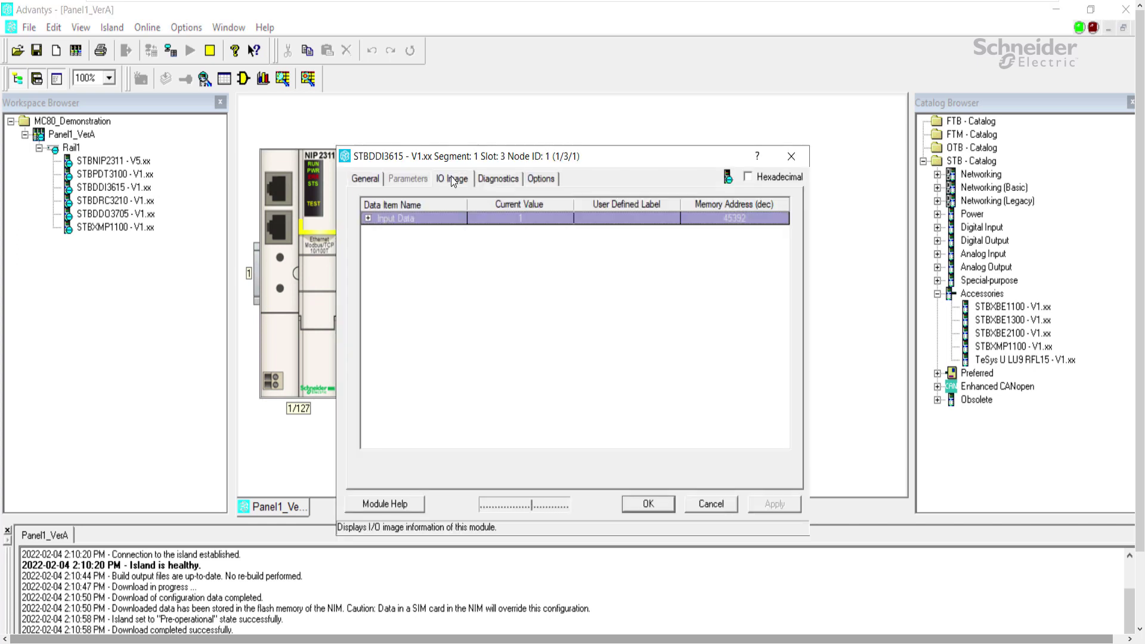
click(368, 218)
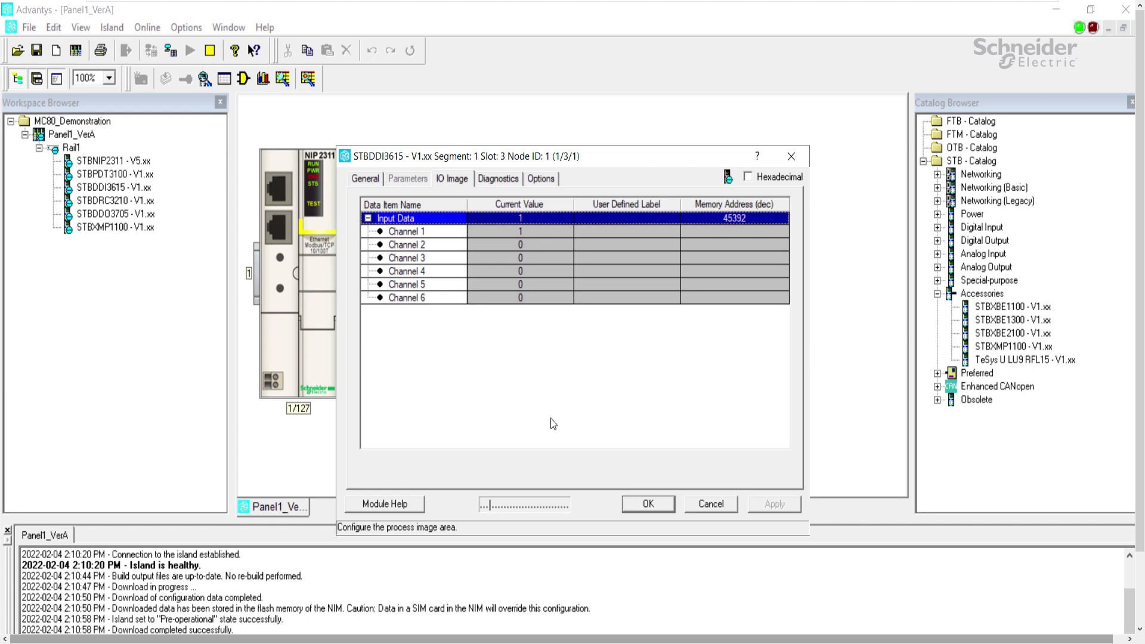
click(649, 503)
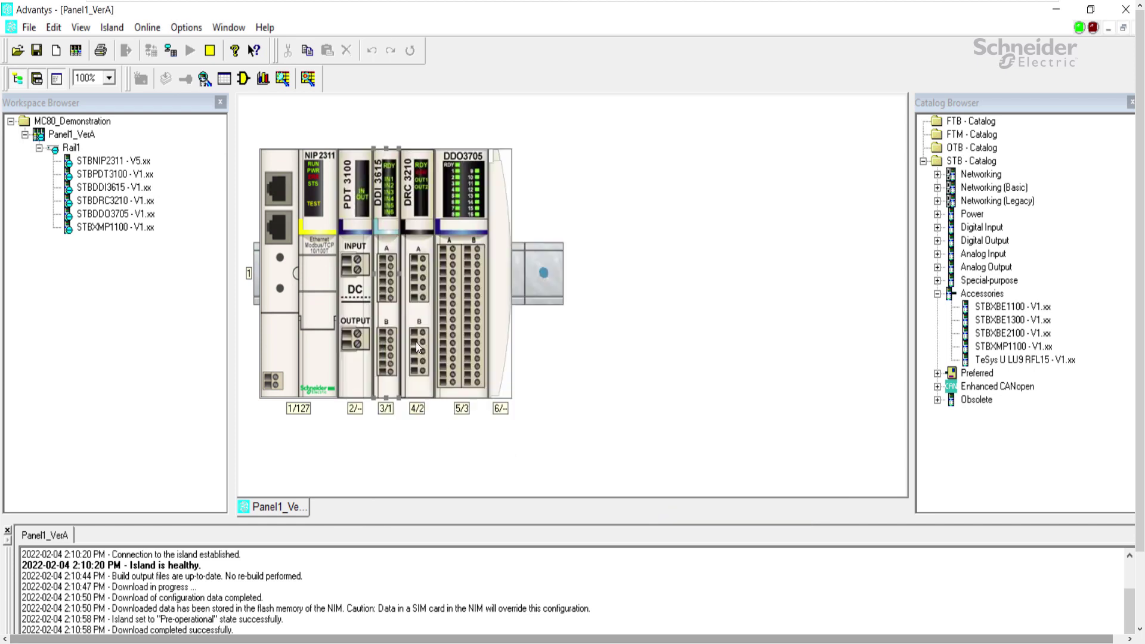
Step: Examine the STBDRC3210 module's echo and output channel data, and check its diagnostics
double_click(419, 227)
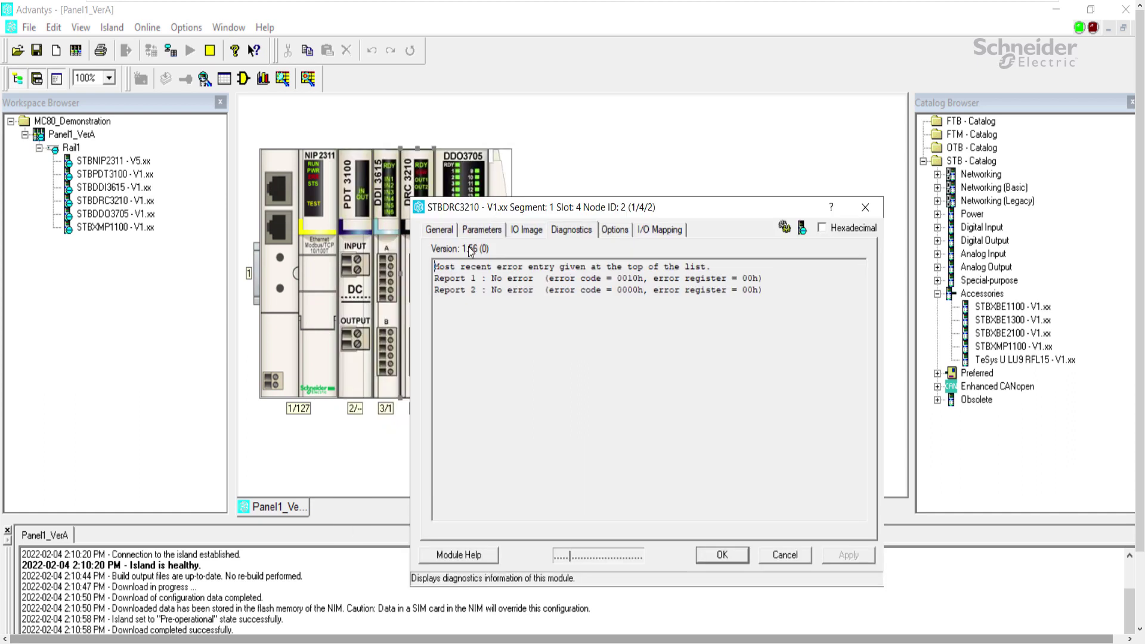
click(520, 232)
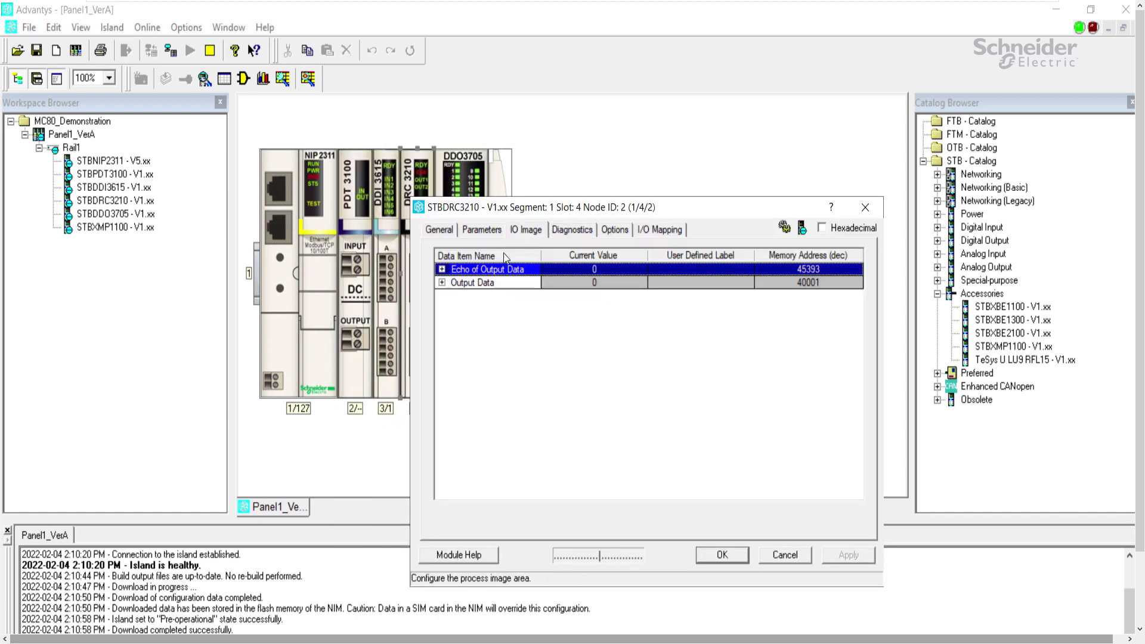
click(442, 269)
click(442, 309)
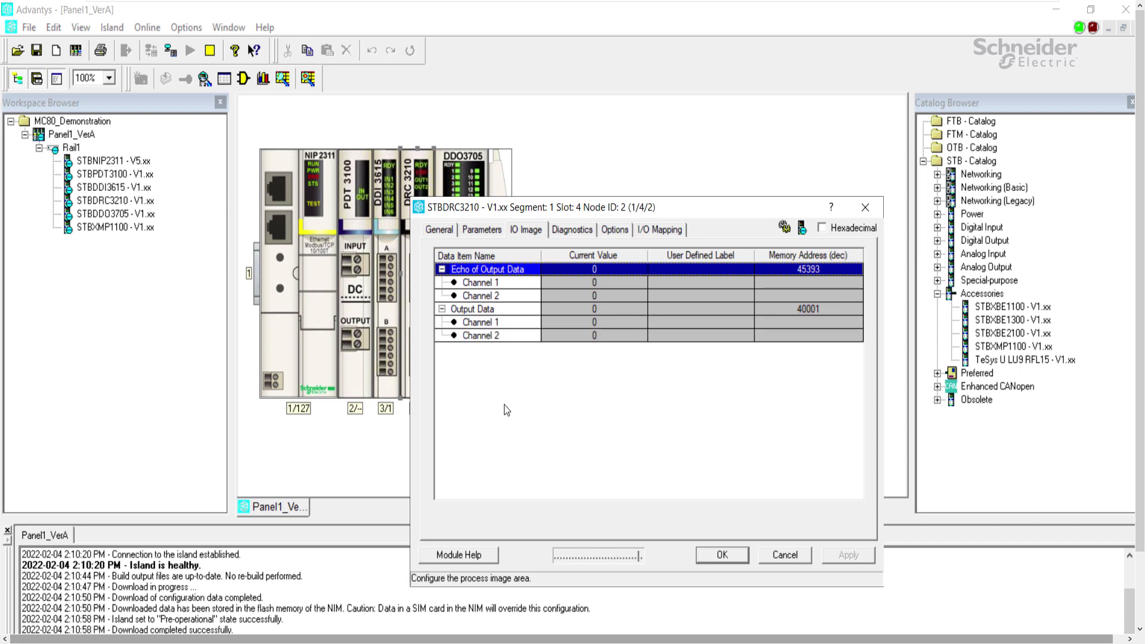
click(573, 229)
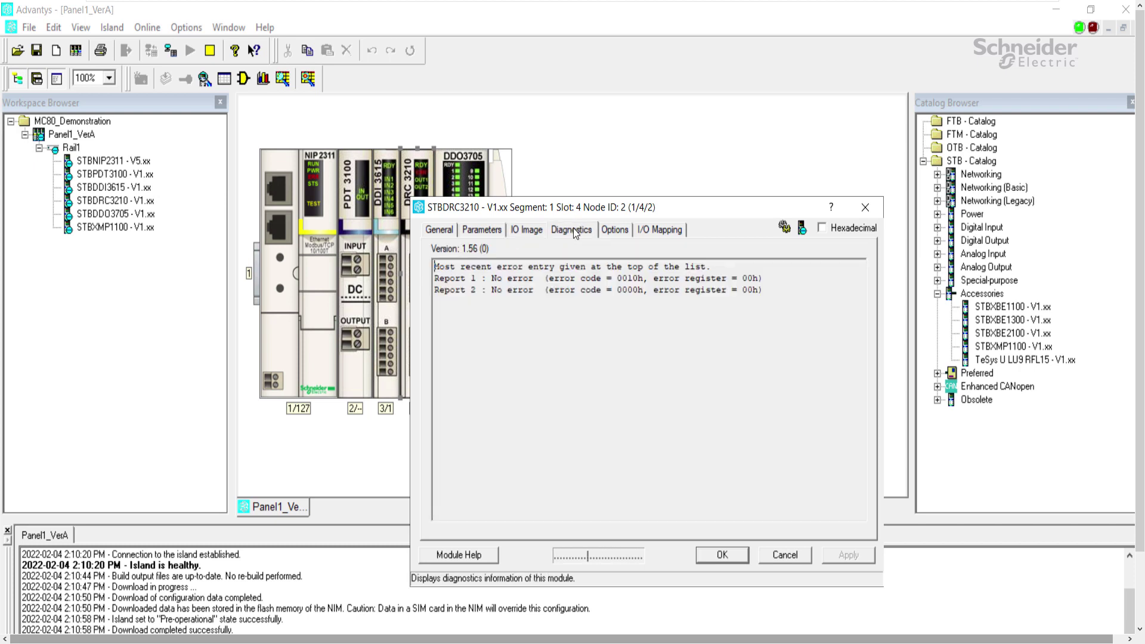
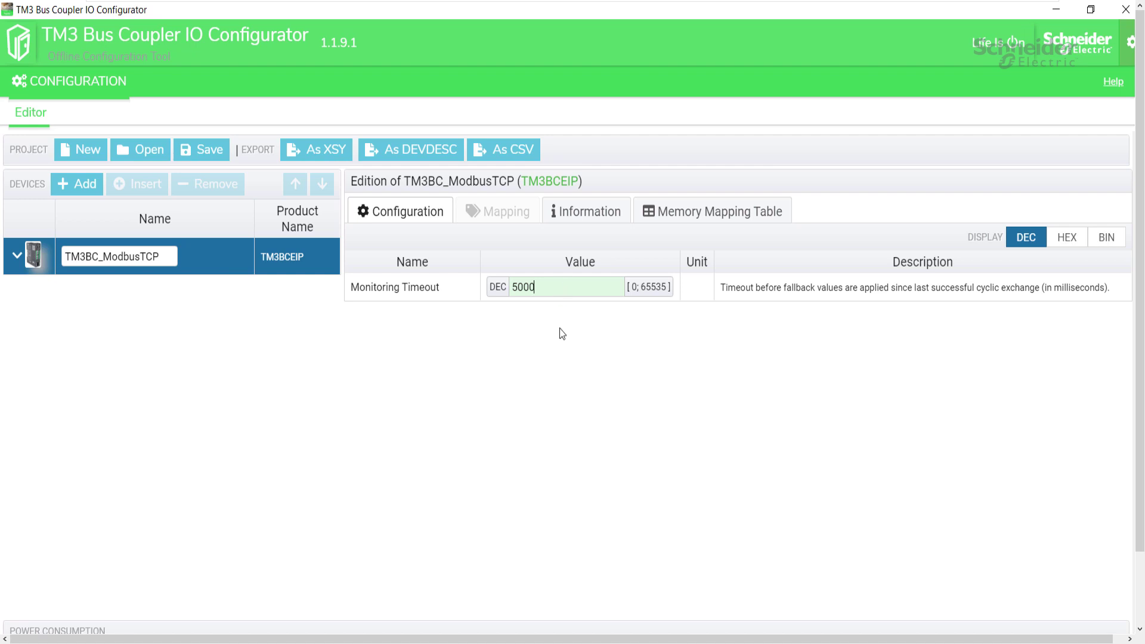
Step: In the TM3 Bus Coupler IO Configurator, commit the 5000 ms monitoring timeout for TM3BC_ModbusTCP and view its memory mapping table
click(567, 342)
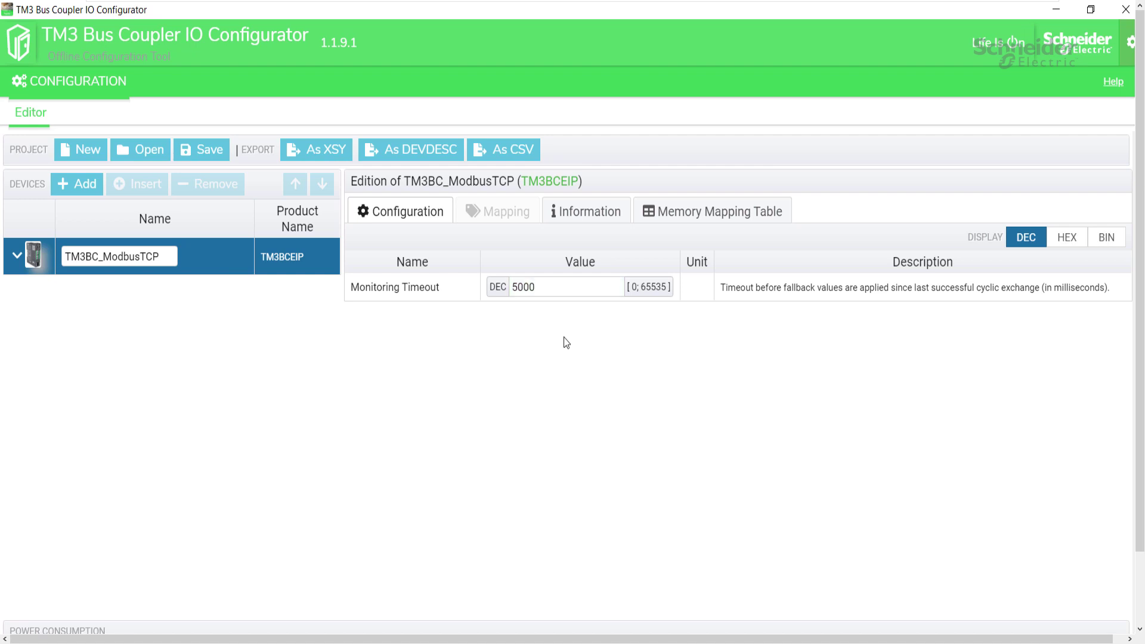
click(700, 213)
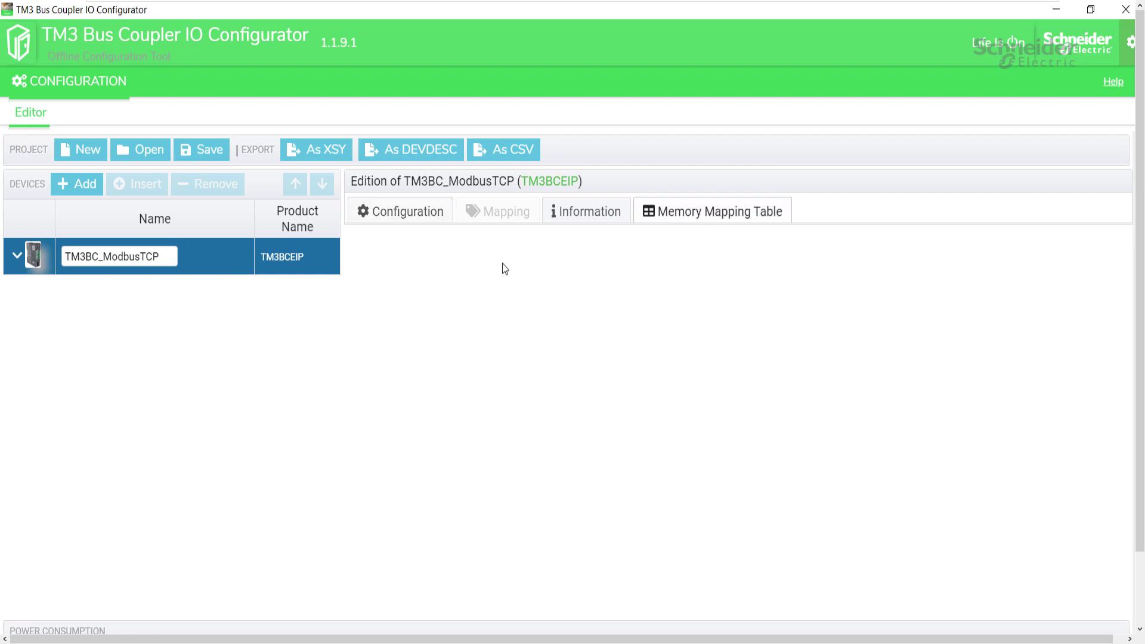
click(399, 211)
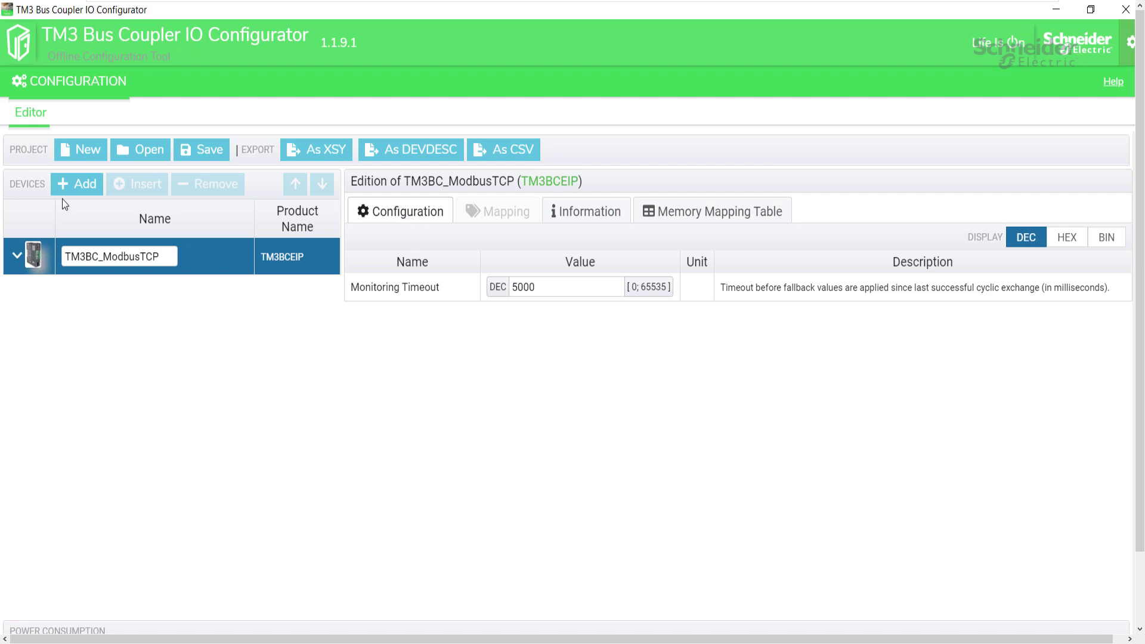
Step: Add a TM3DI8/G digital input module to the TM3BC_ModbusTCP coupler
click(76, 190)
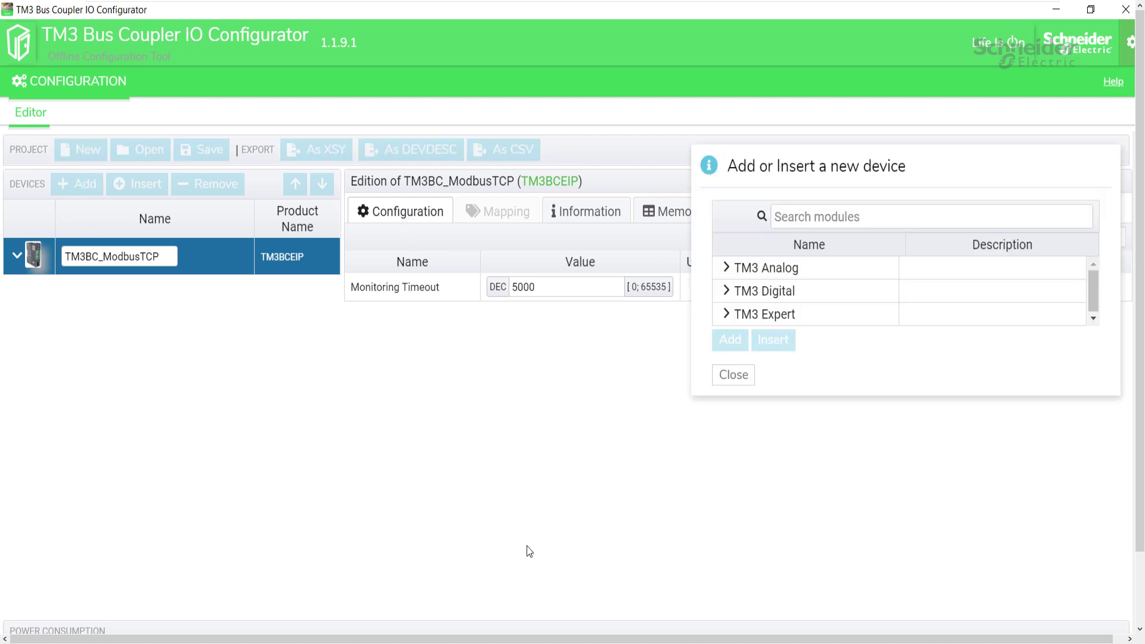
click(727, 292)
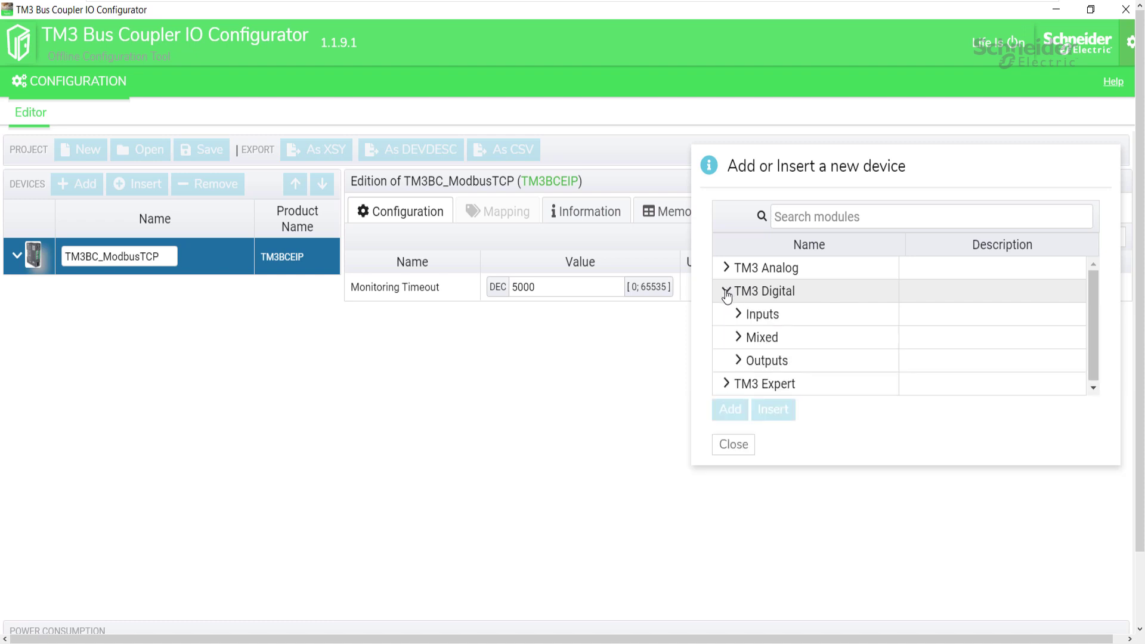
click(740, 314)
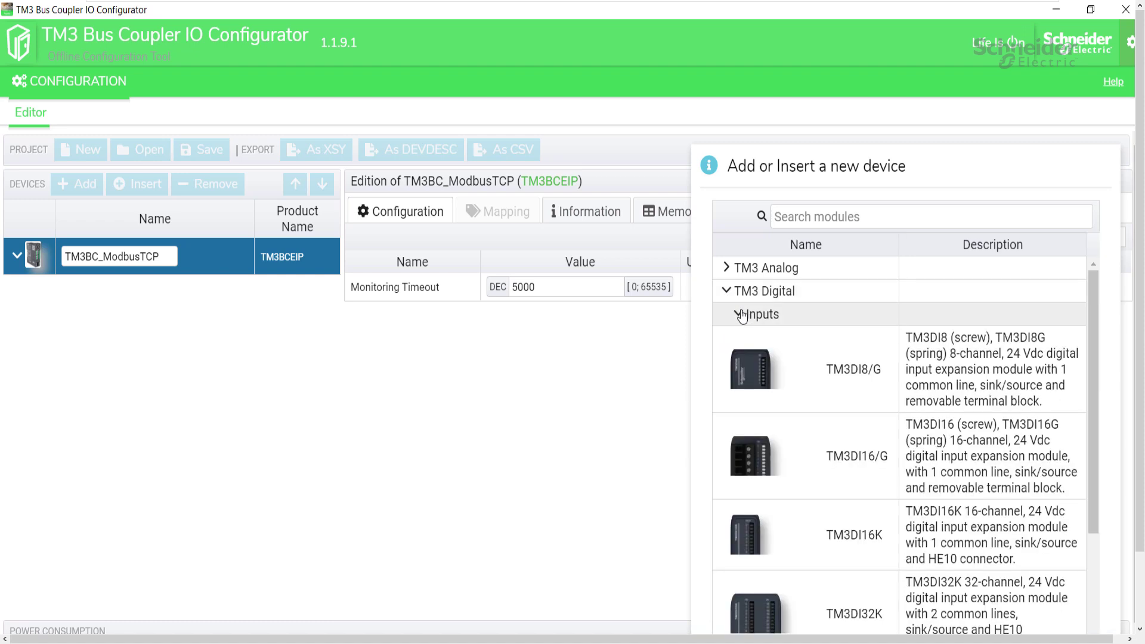
click(800, 381)
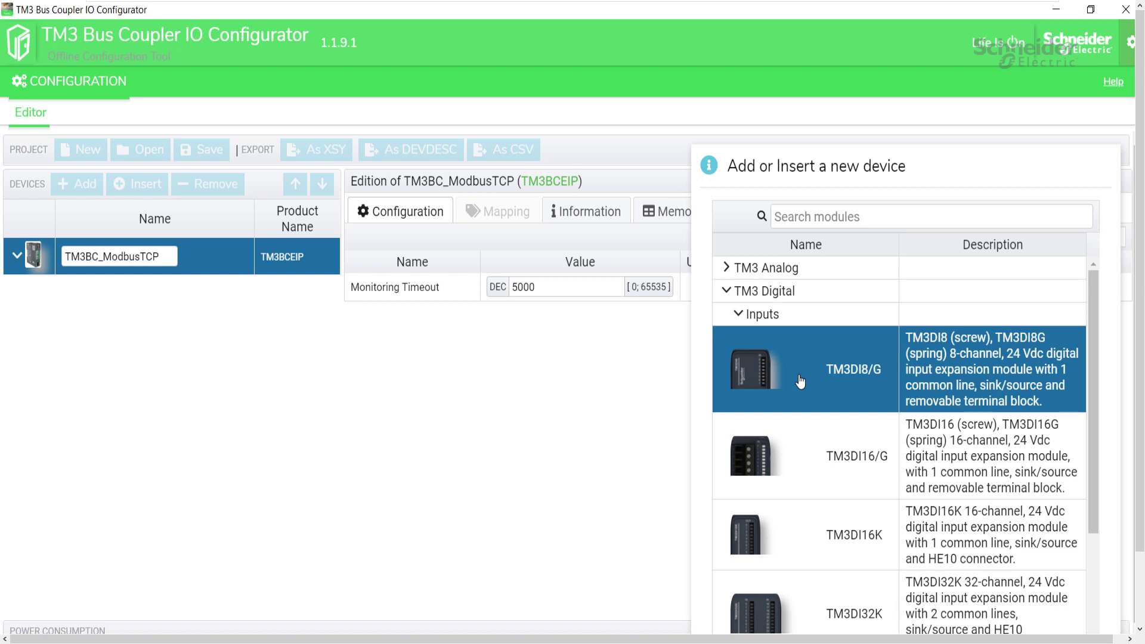
scroll(1138, 490, down, 2)
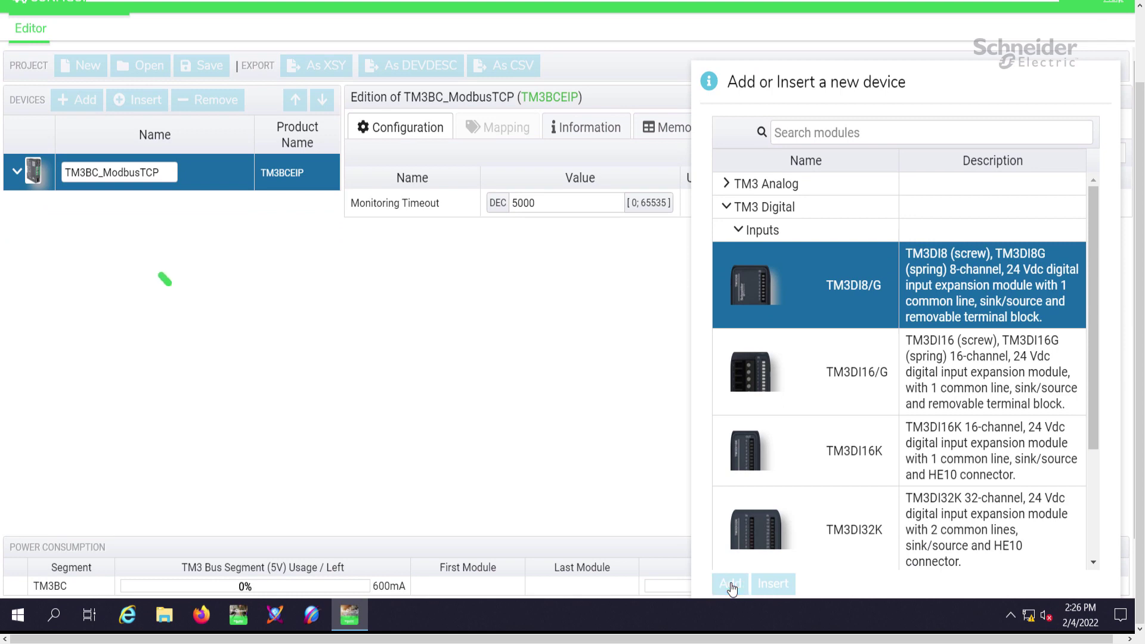
click(731, 584)
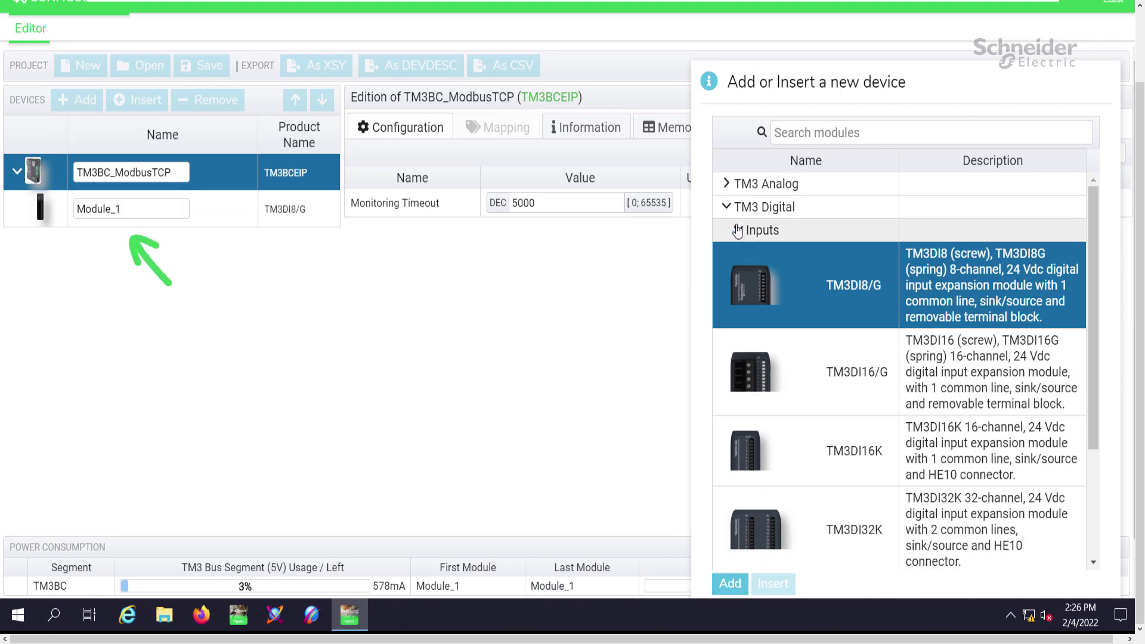
Step: Add a TM3DQ8R/G digital relay output module to the TM3BC_ModbusTCP coupler
click(756, 230)
drag(1140, 486, 1131, 403)
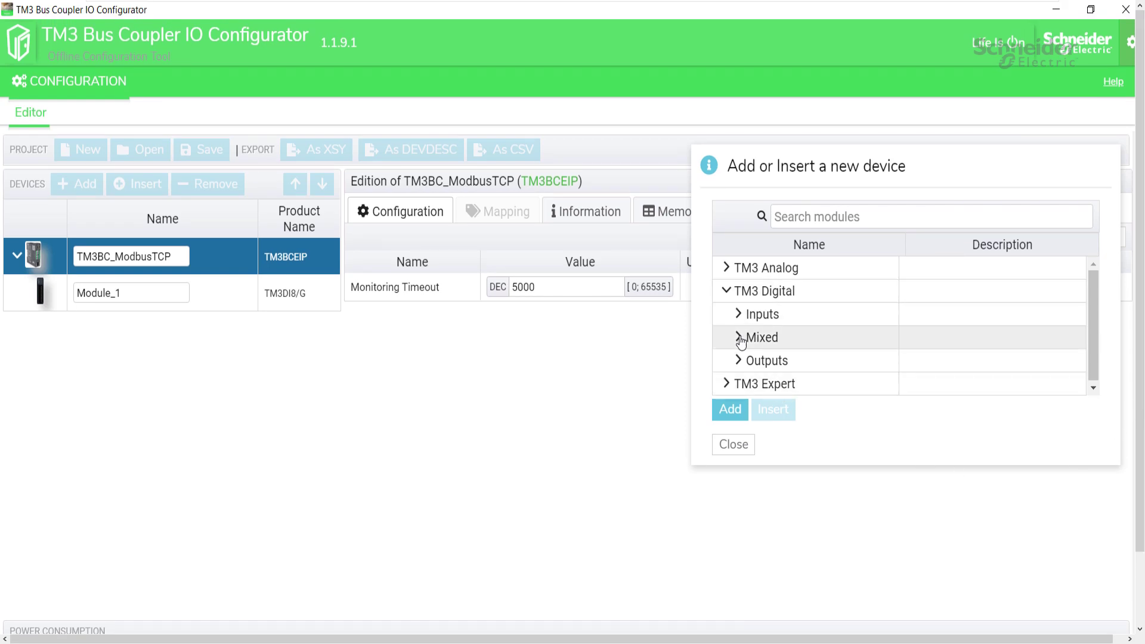
click(738, 361)
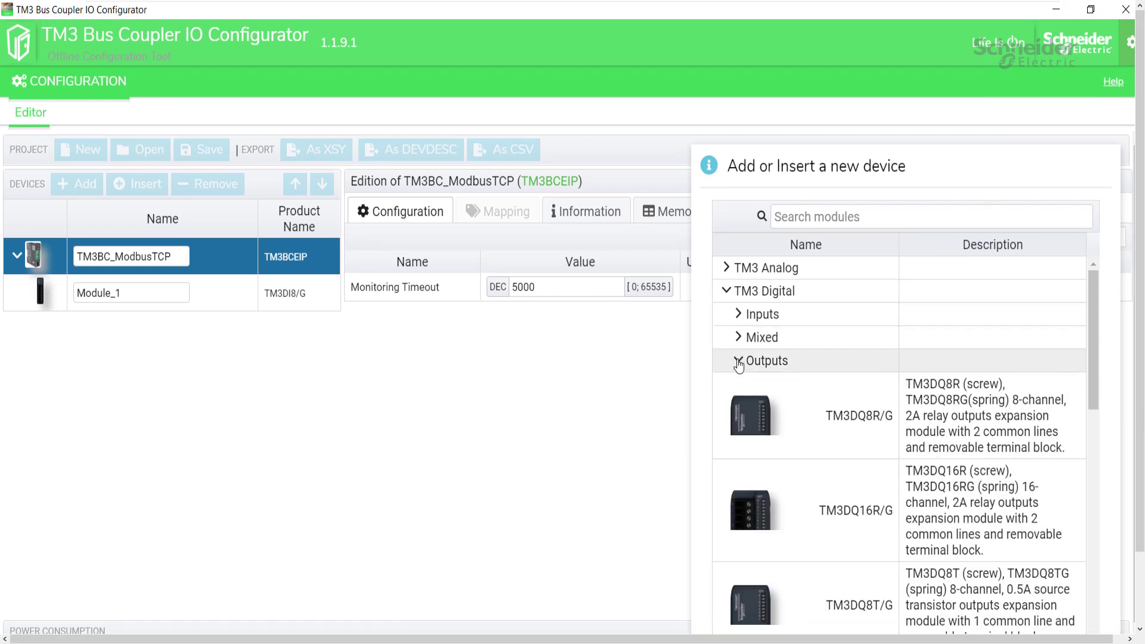
click(811, 427)
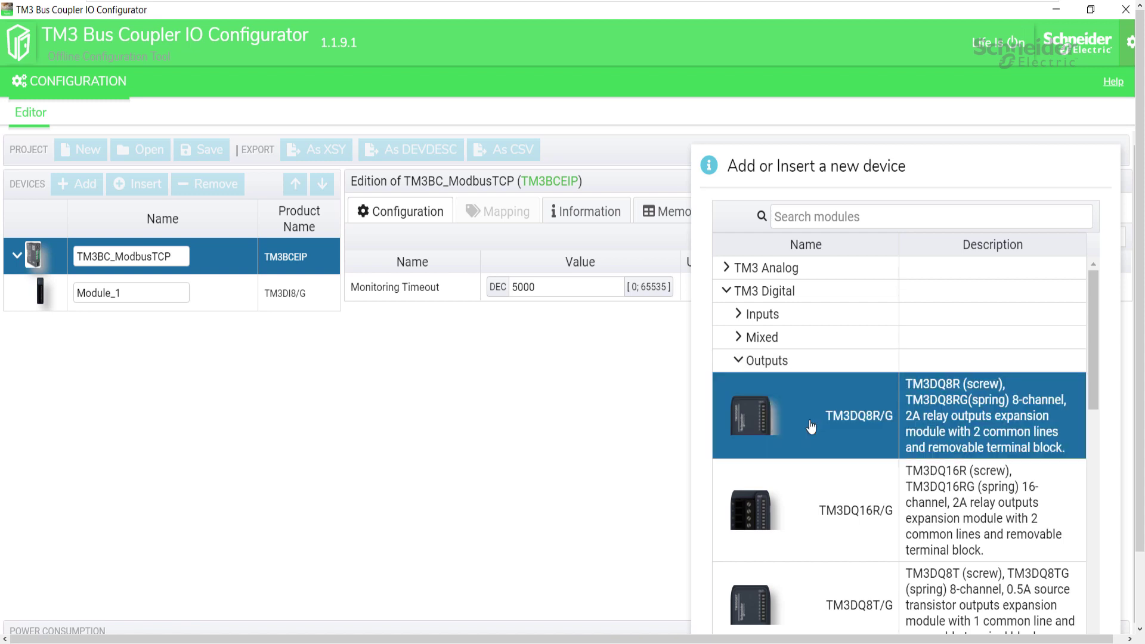
click(738, 360)
click(732, 412)
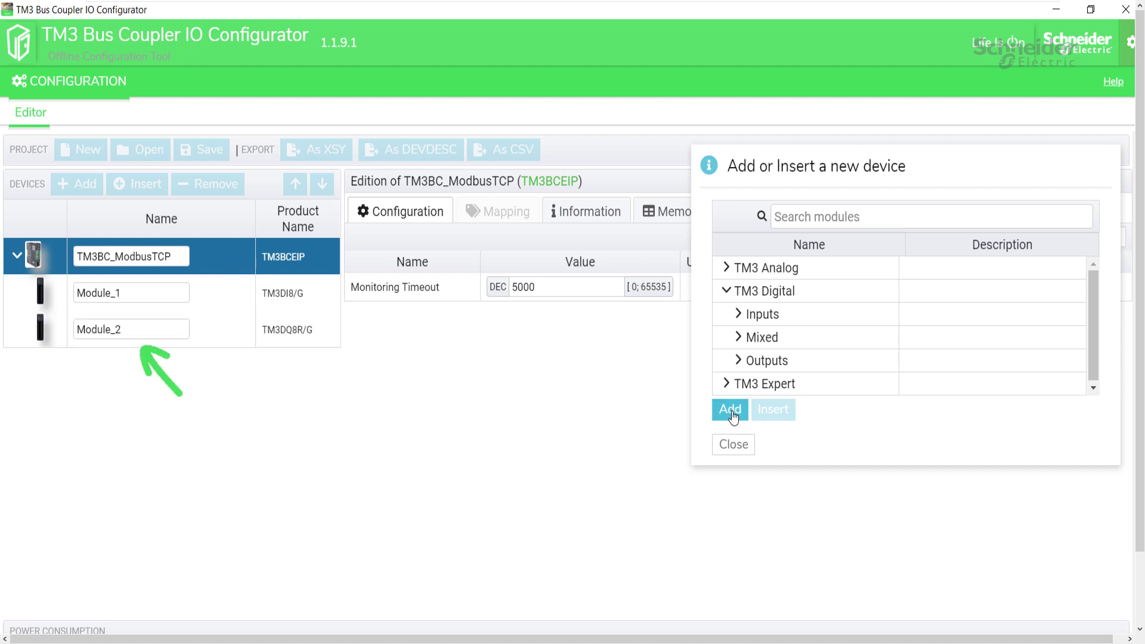
Step: Add a TM3DM24R/G mixed digital module to the TM3BC_ModbusTCP coupler
click(739, 338)
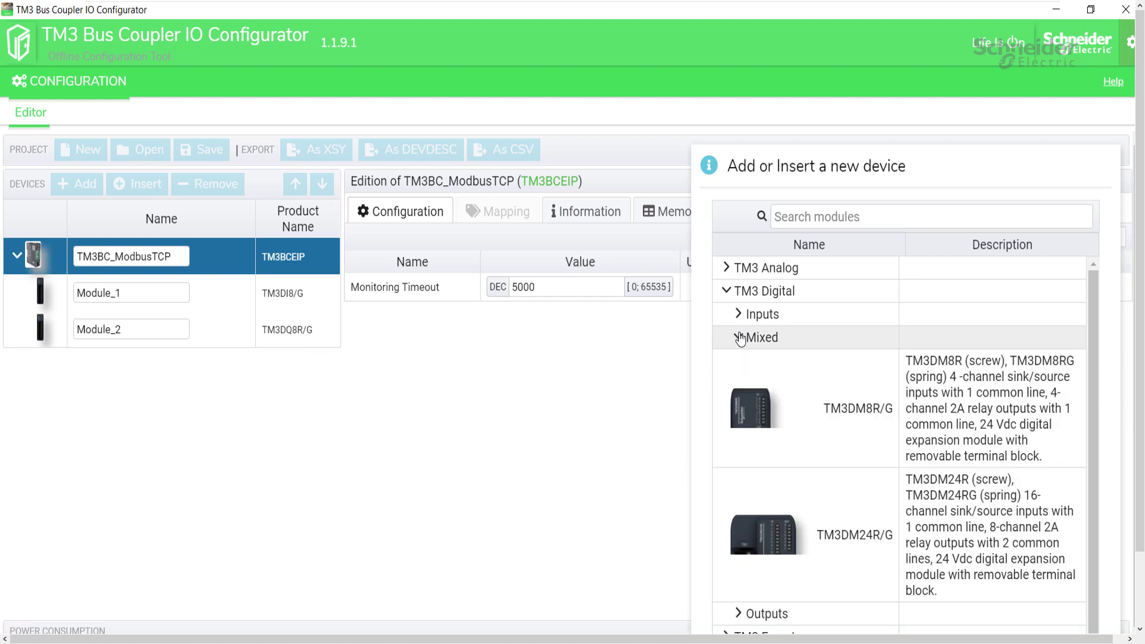
click(817, 488)
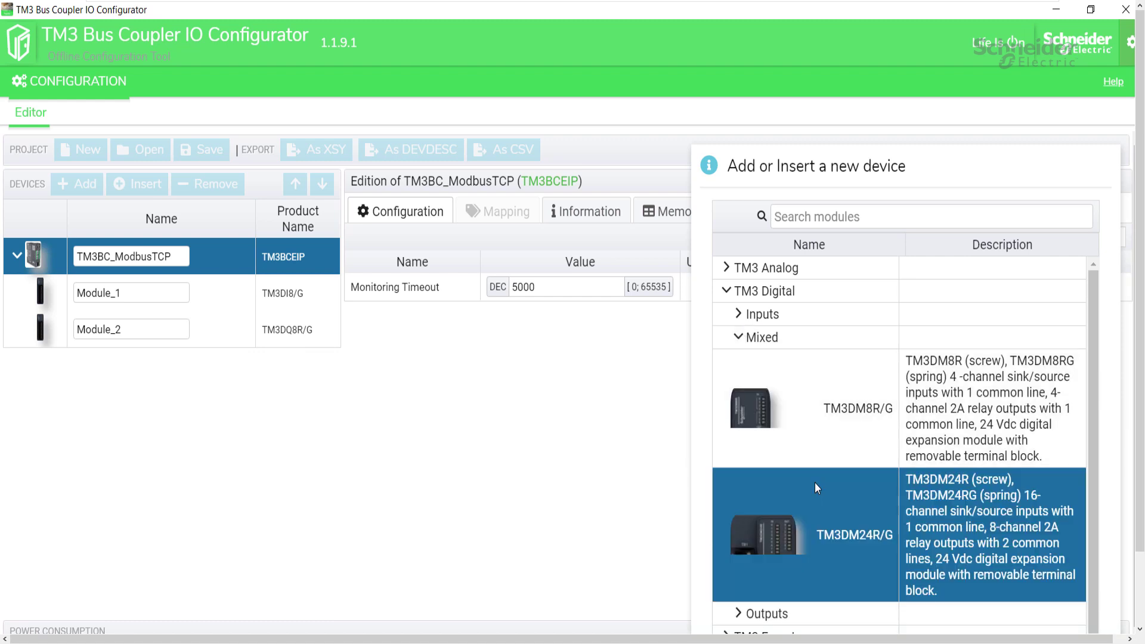
click(739, 337)
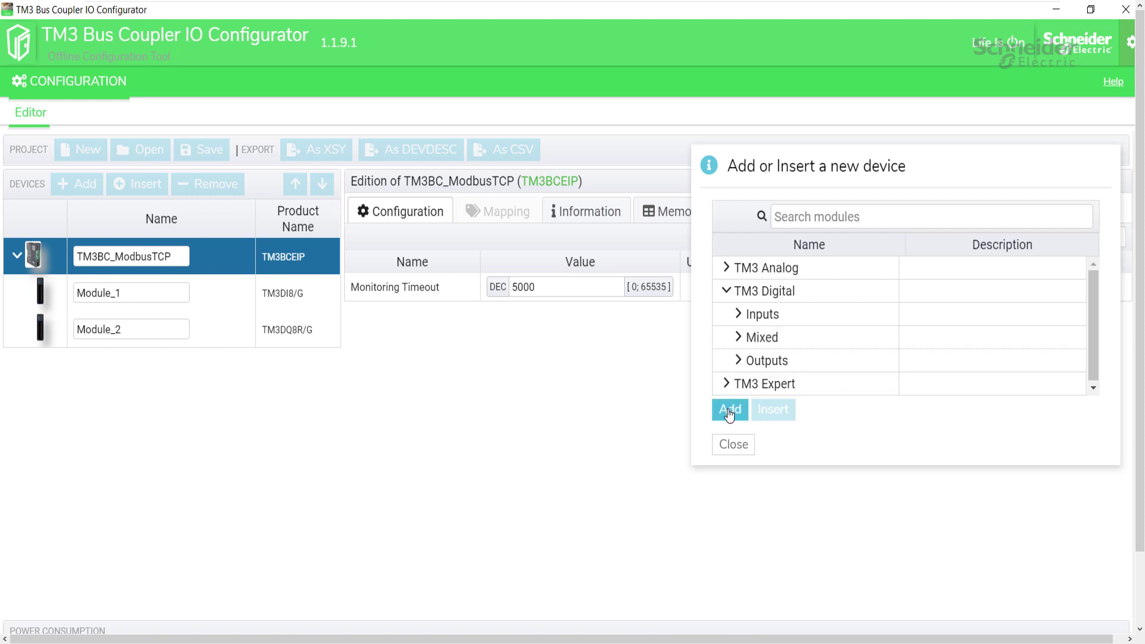
click(729, 412)
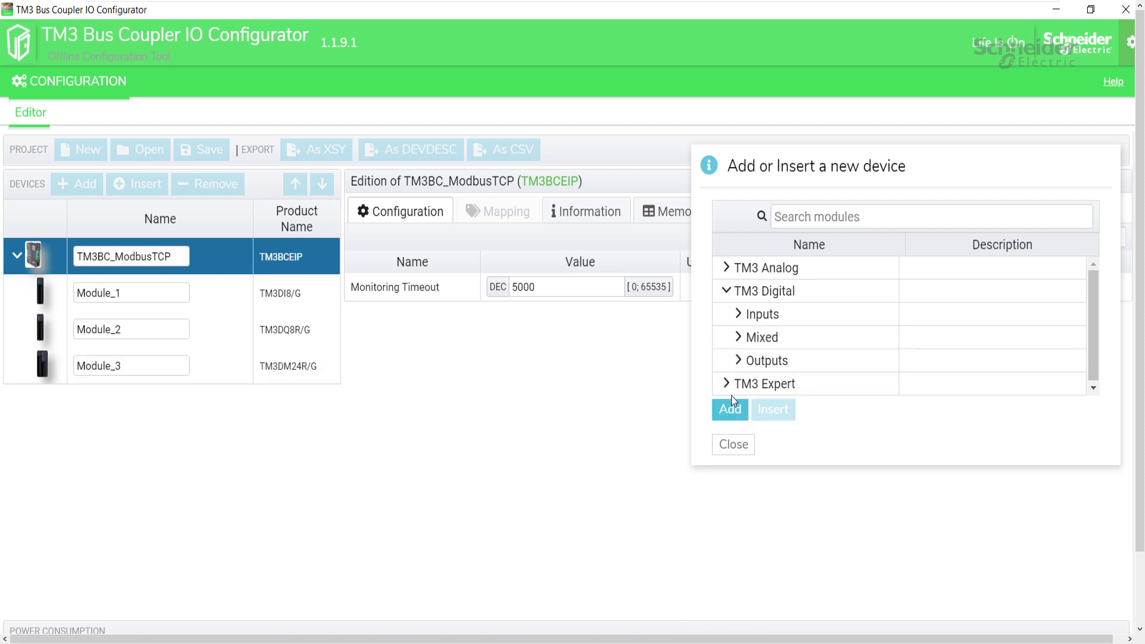
Step: Add a TM3AM6/G mixed analog module to the TM3BC_ModbusTCP coupler
click(727, 268)
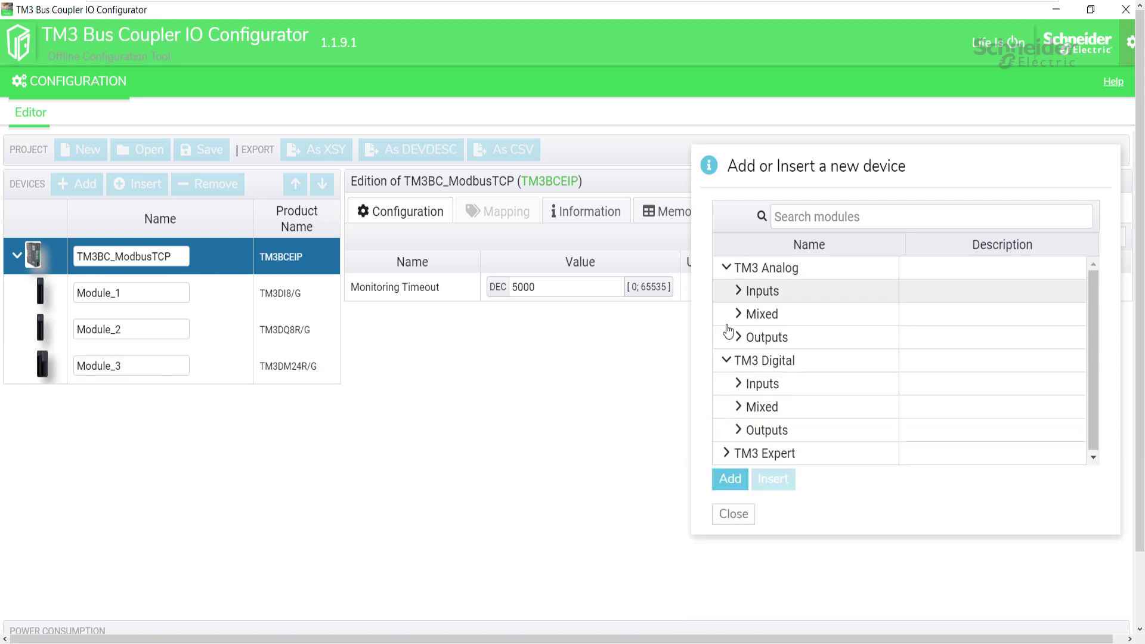
click(727, 362)
click(739, 314)
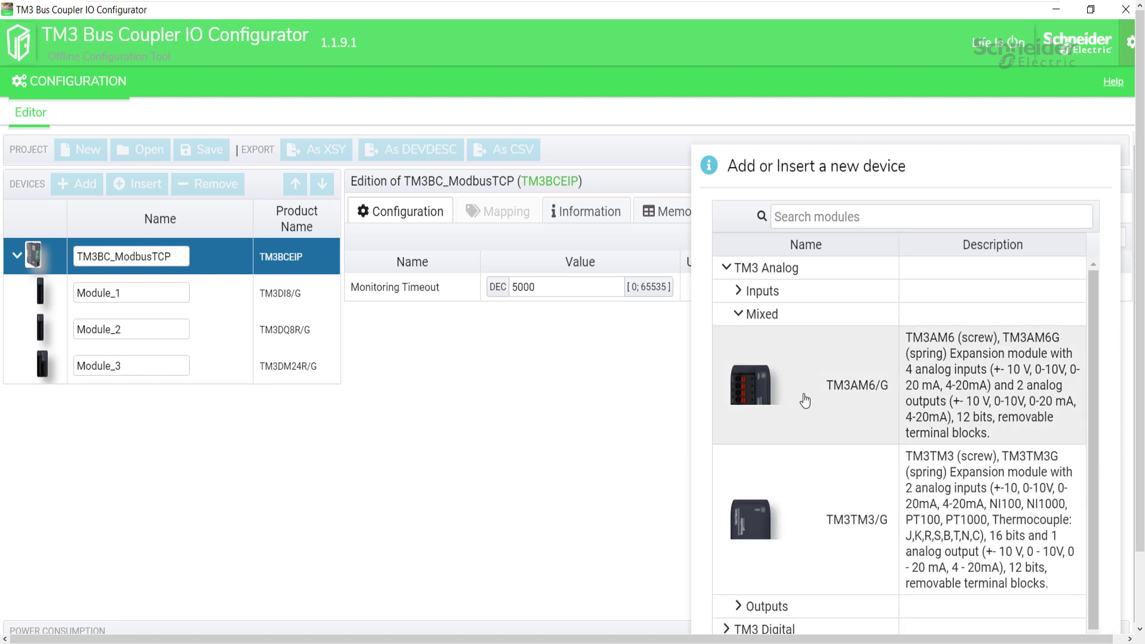
click(805, 401)
click(738, 314)
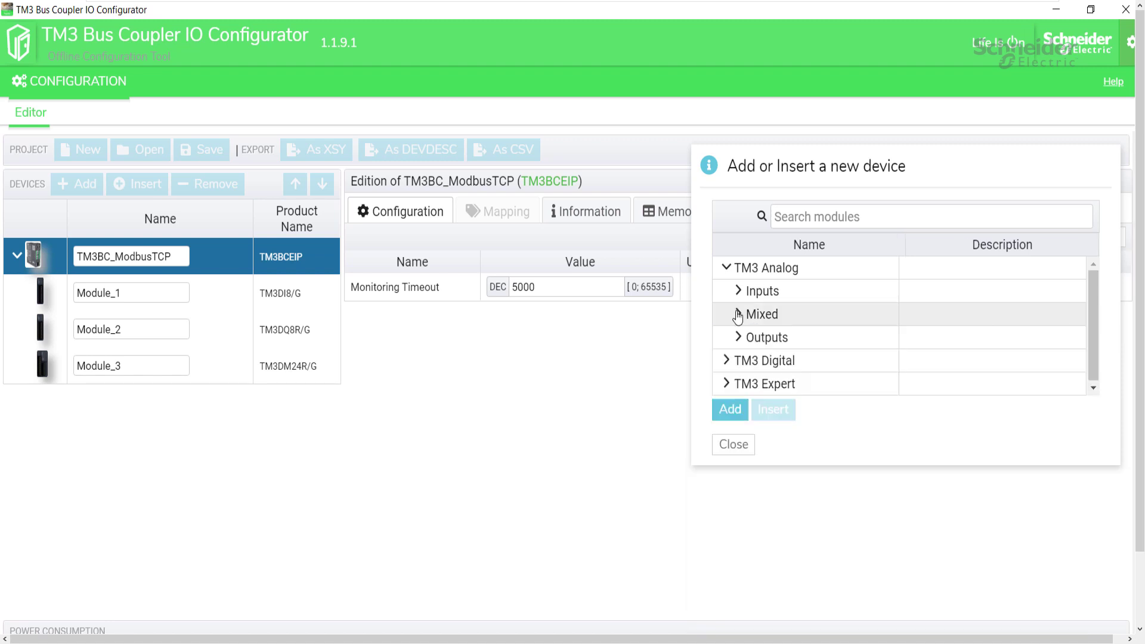
click(738, 414)
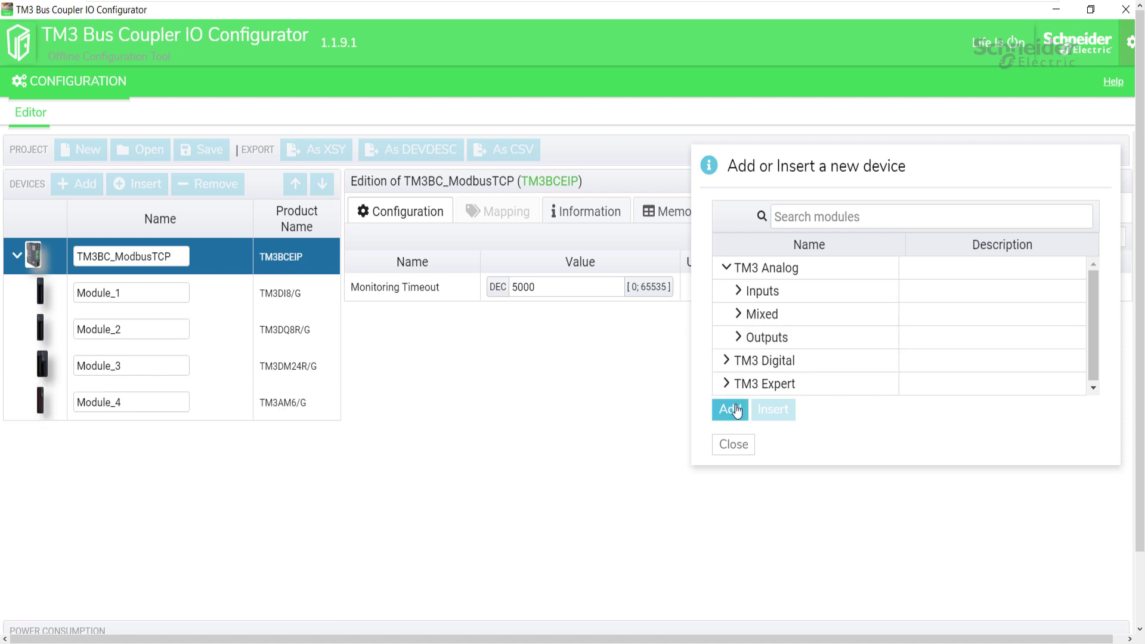
Step: Add a TM3SAF5R/G safety module to the TM3BC_ModbusTCP coupler and finish adding devices
click(726, 267)
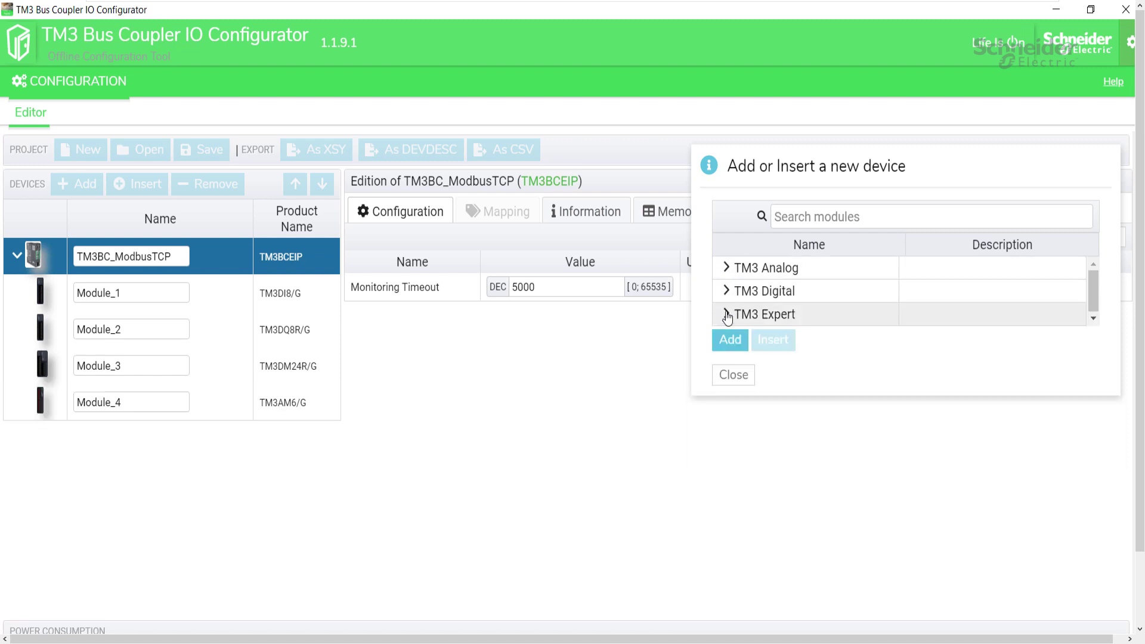
click(726, 313)
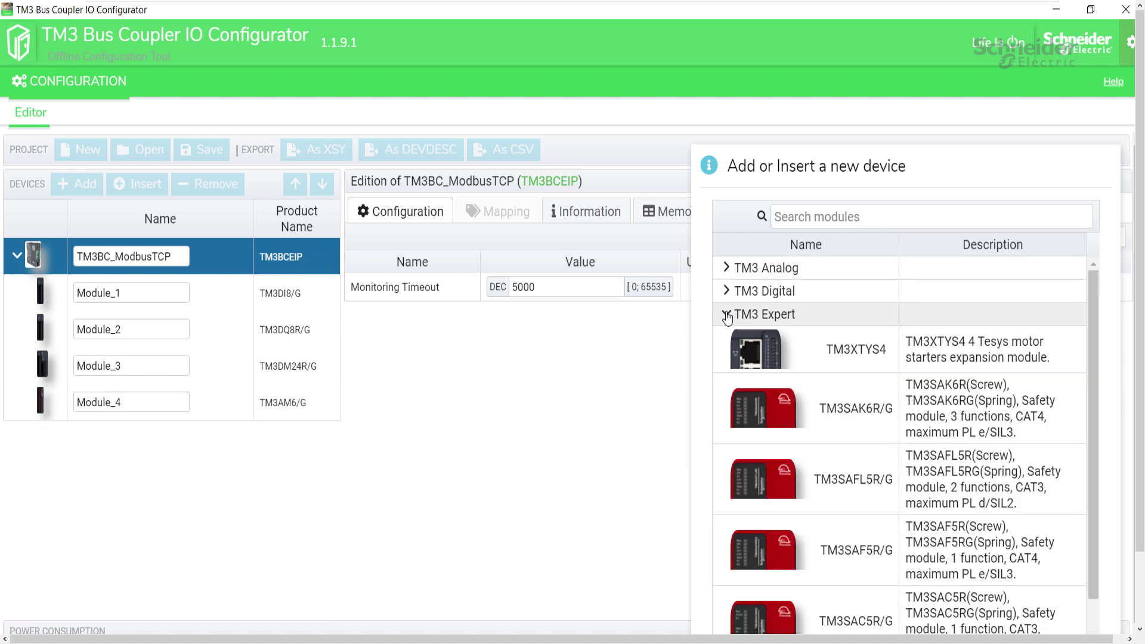
click(824, 556)
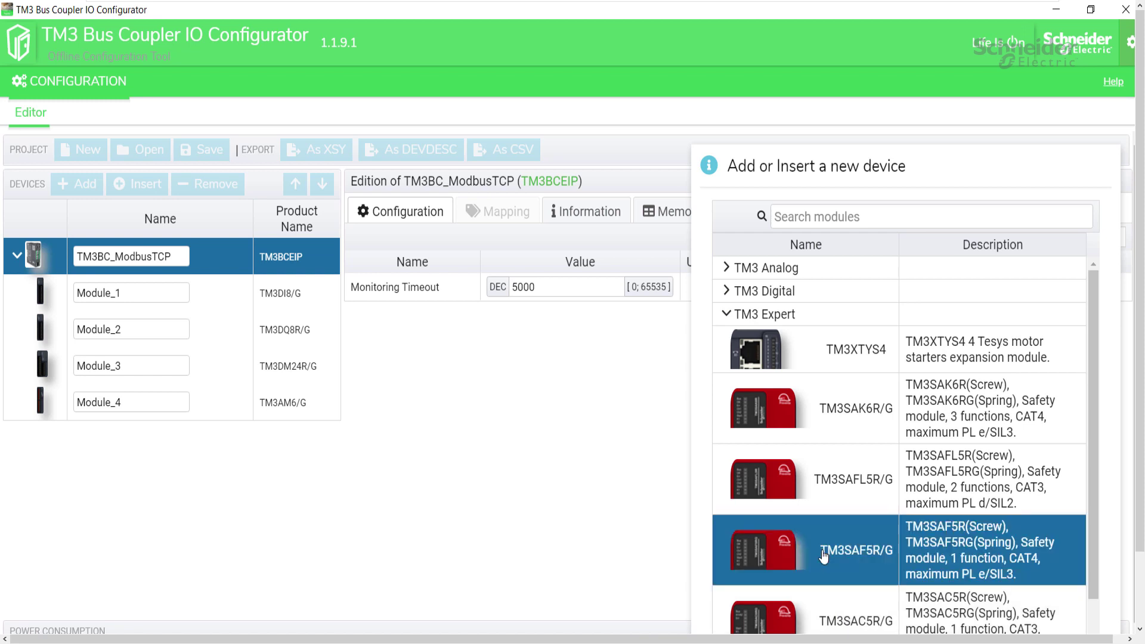
click(726, 315)
click(733, 347)
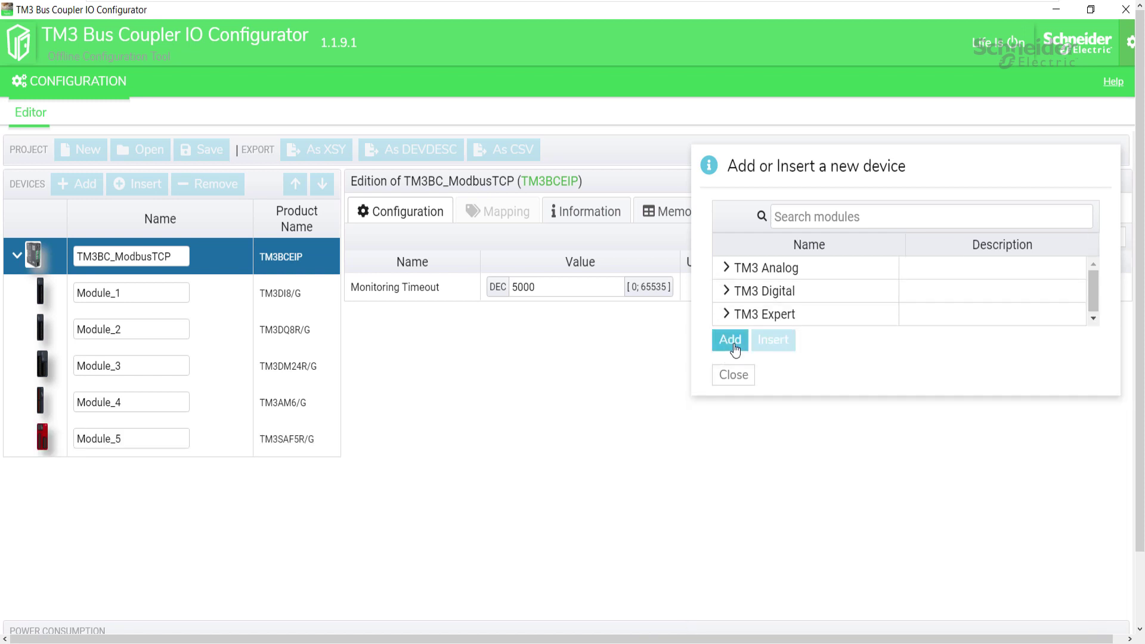
click(735, 376)
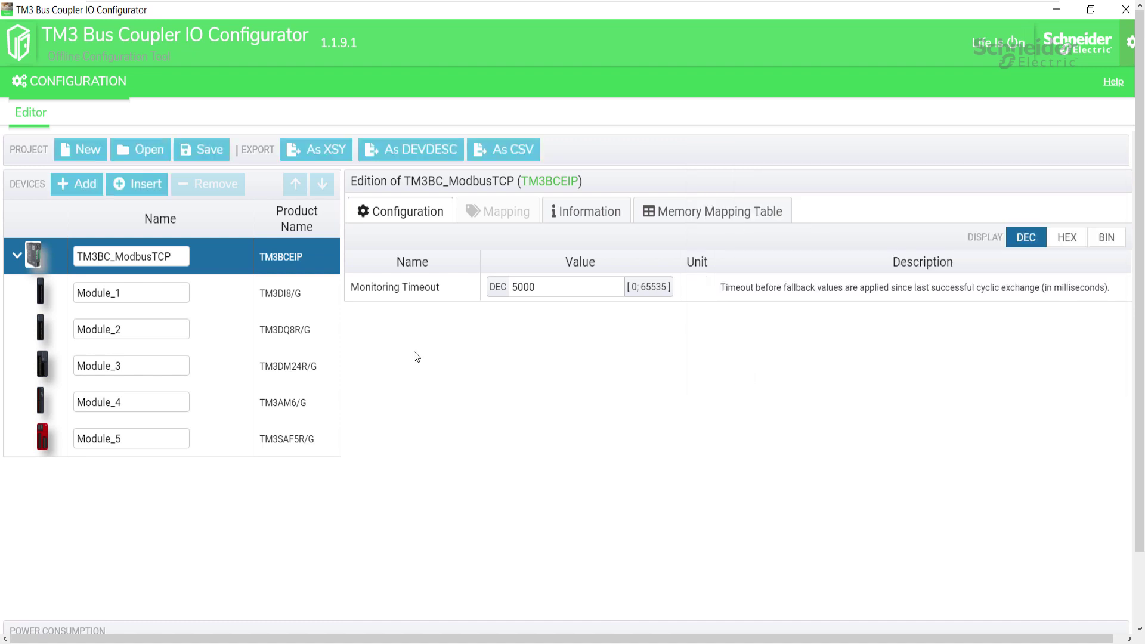
Step: Set the functional mode of the TM3DM24R/G module (Module_3) to 2
click(231, 370)
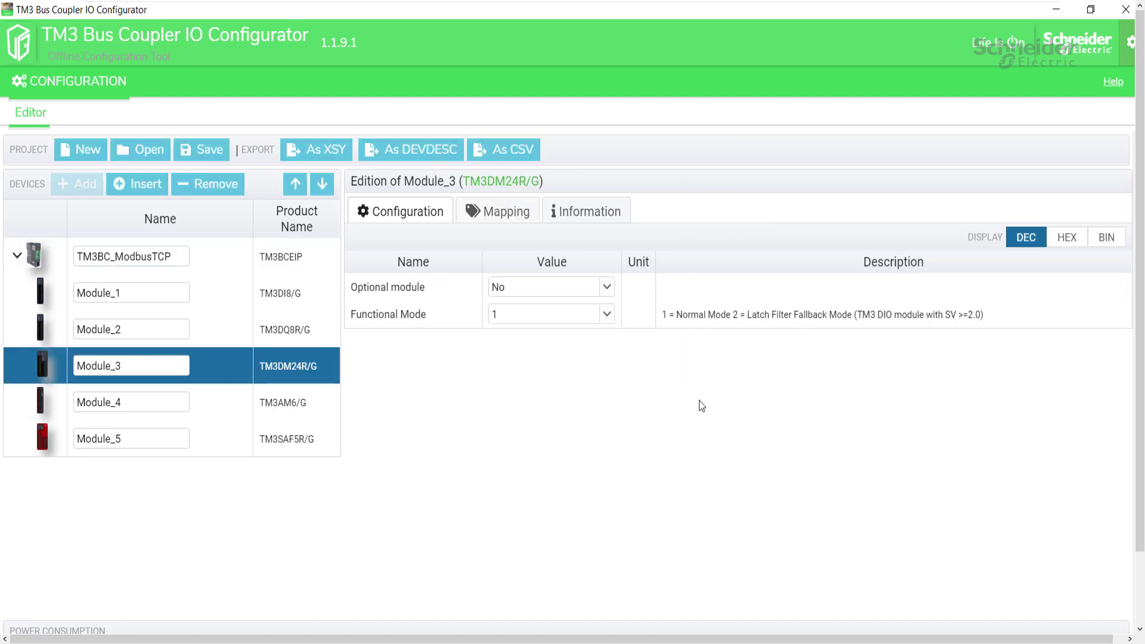
click(607, 315)
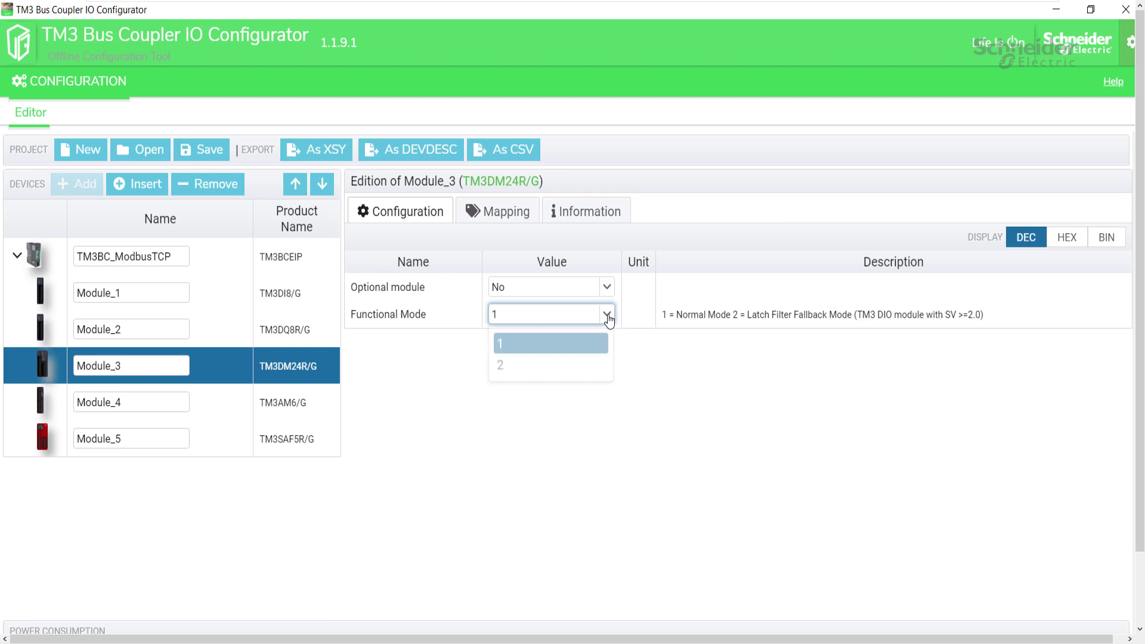
click(508, 366)
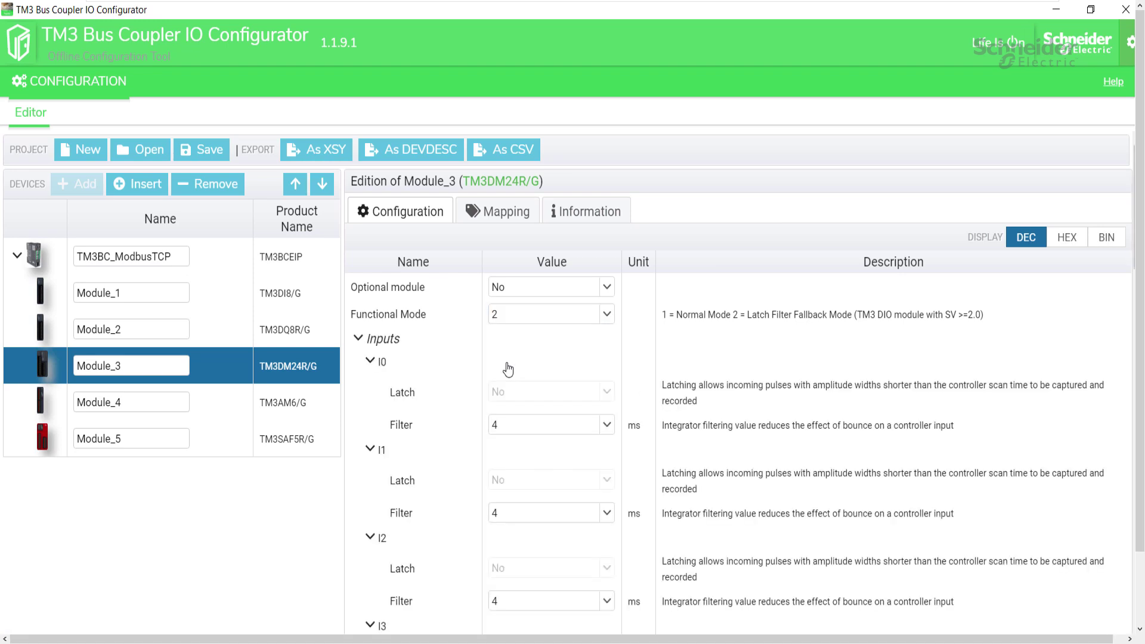
Step: For Module_3's outputs, set the Q0 fallback mode to Maintain and the Q1 force value to 1
click(359, 339)
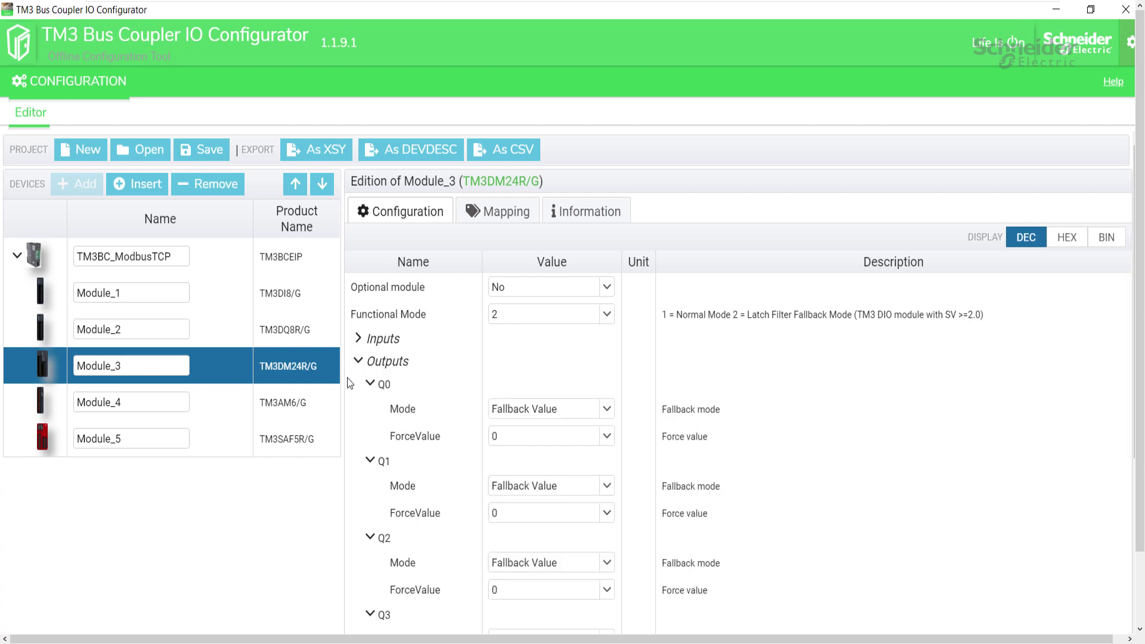
click(607, 410)
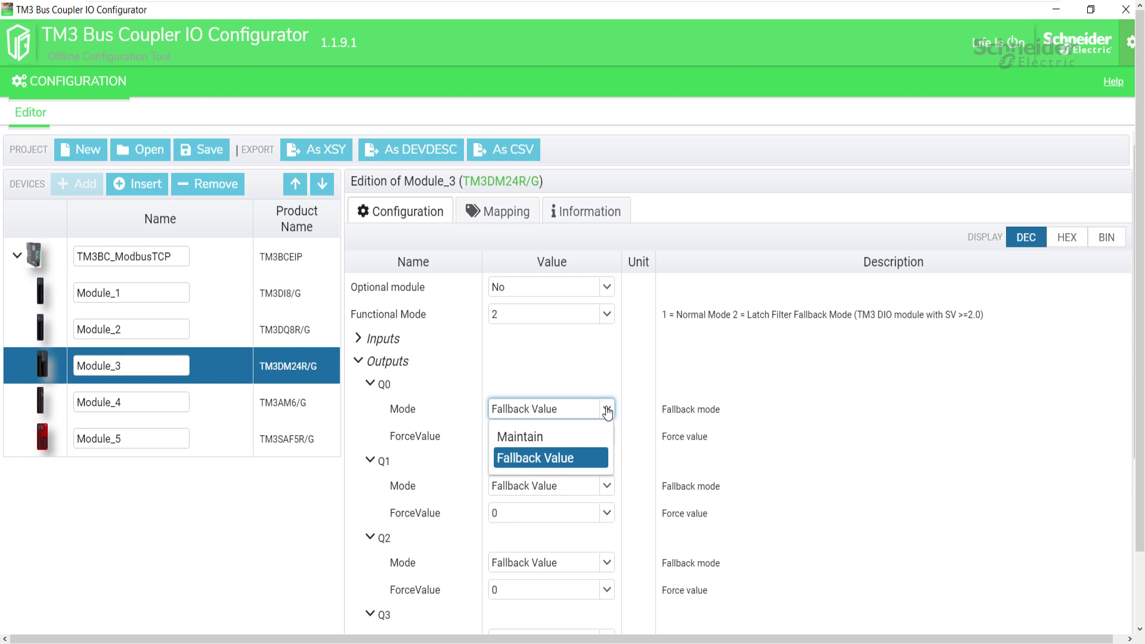
click(523, 441)
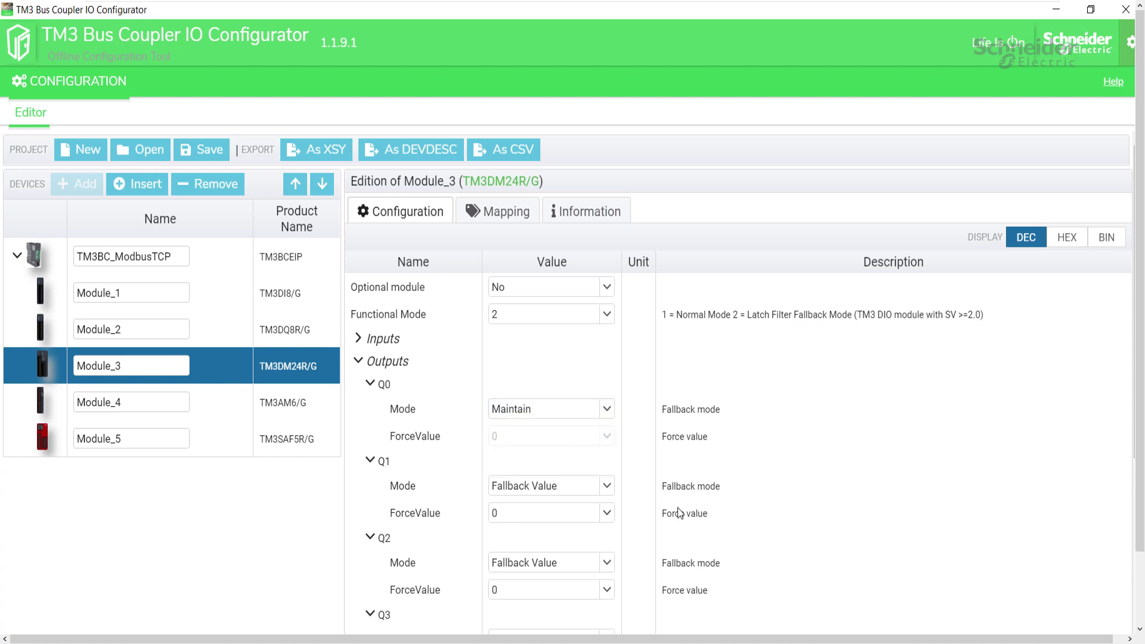
click(608, 513)
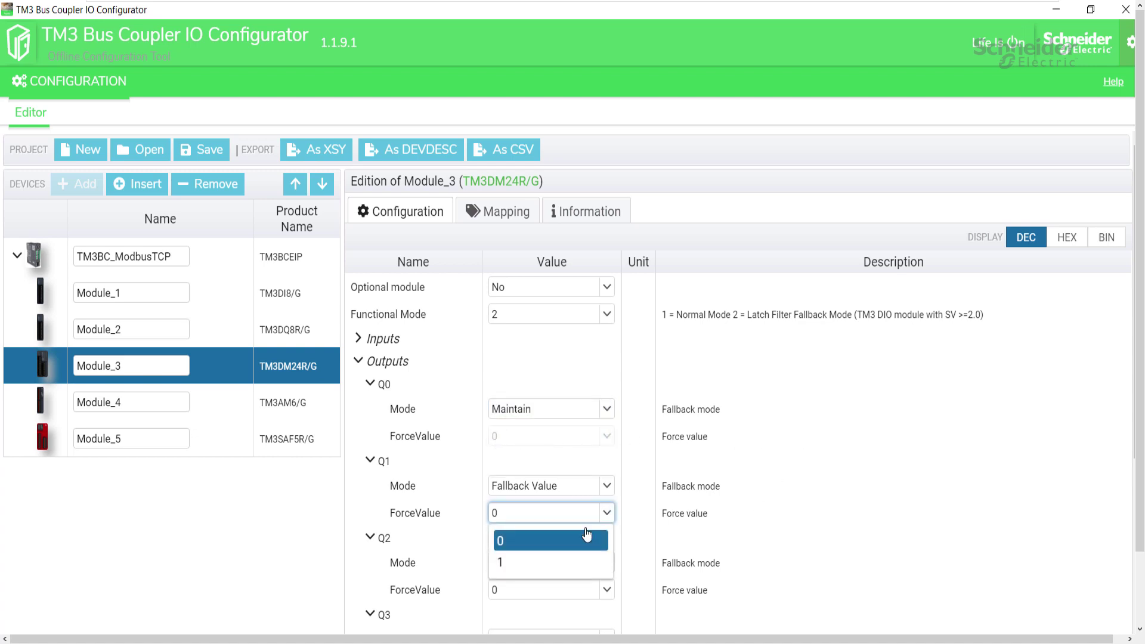
click(501, 564)
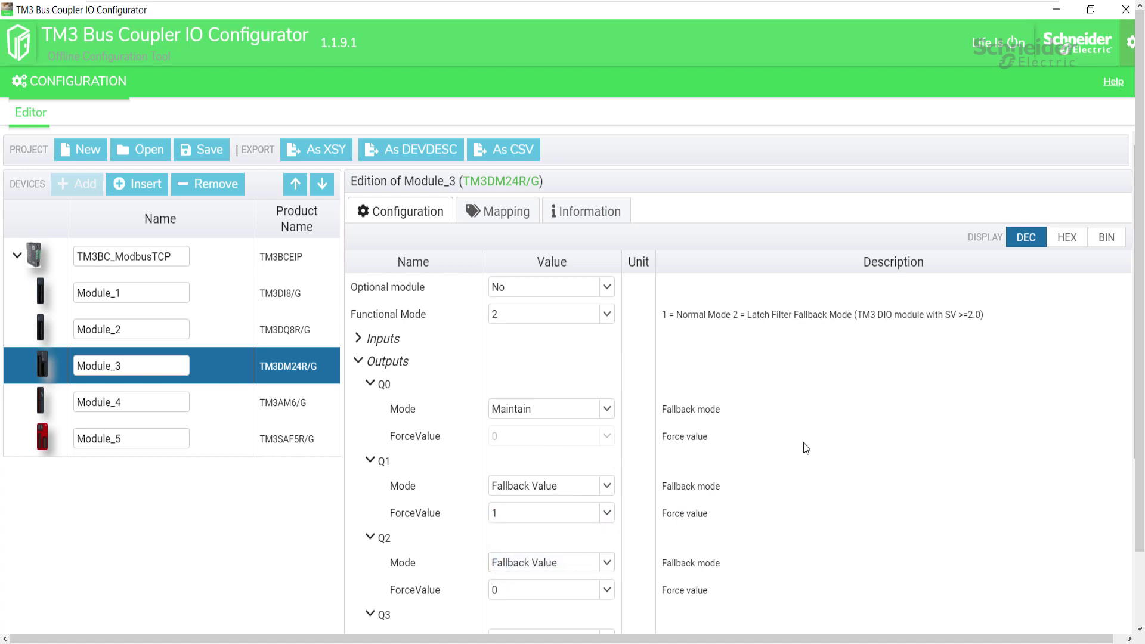
Step: Set the type of analog inputs IW0 and IW1 on the TM3AM6/G module (Module_4) to 4 - 20 mA
click(320, 409)
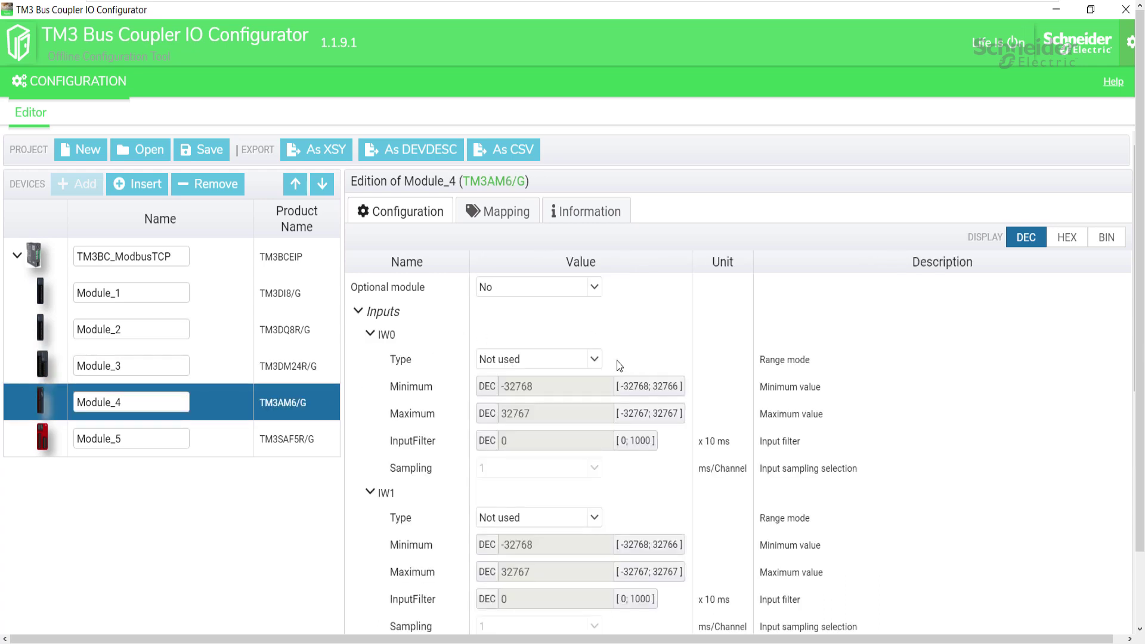
click(593, 360)
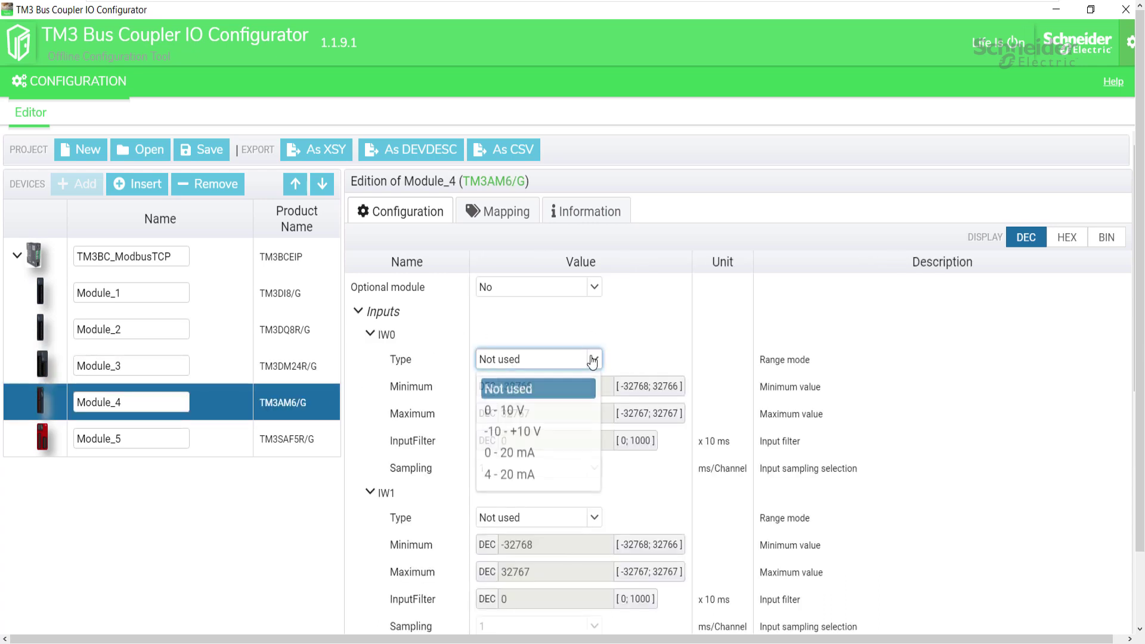
click(523, 473)
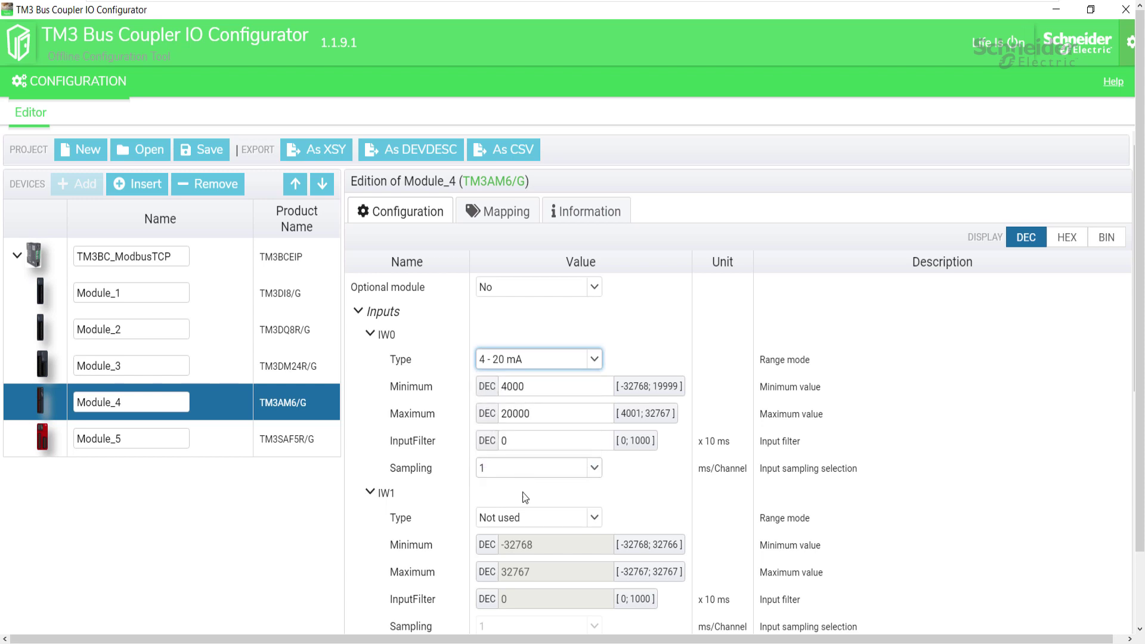
click(597, 520)
click(525, 629)
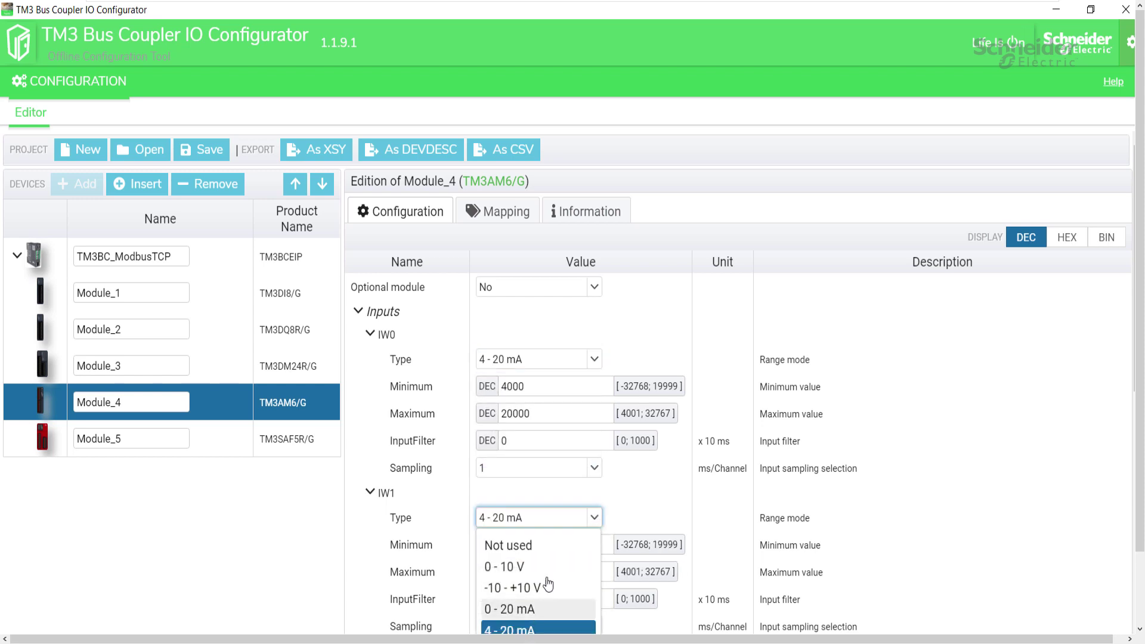
Step: For Module_4's analog outputs, set the QW0 type to 4 - 20 mA and the QW1 type to 0 - 10 V
click(369, 335)
click(370, 357)
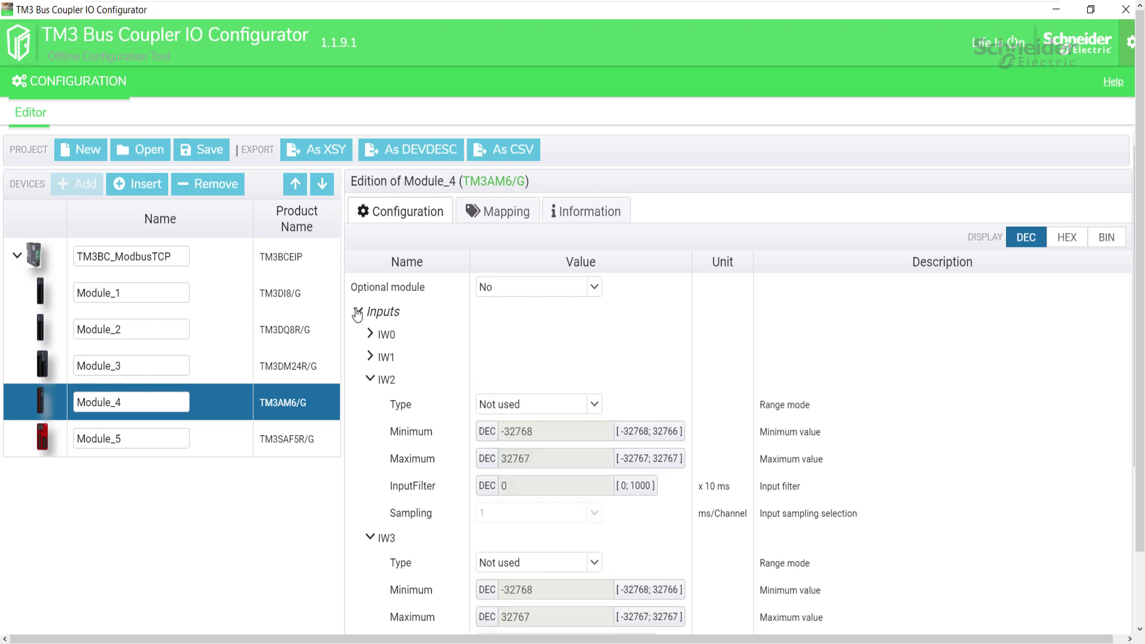
click(357, 312)
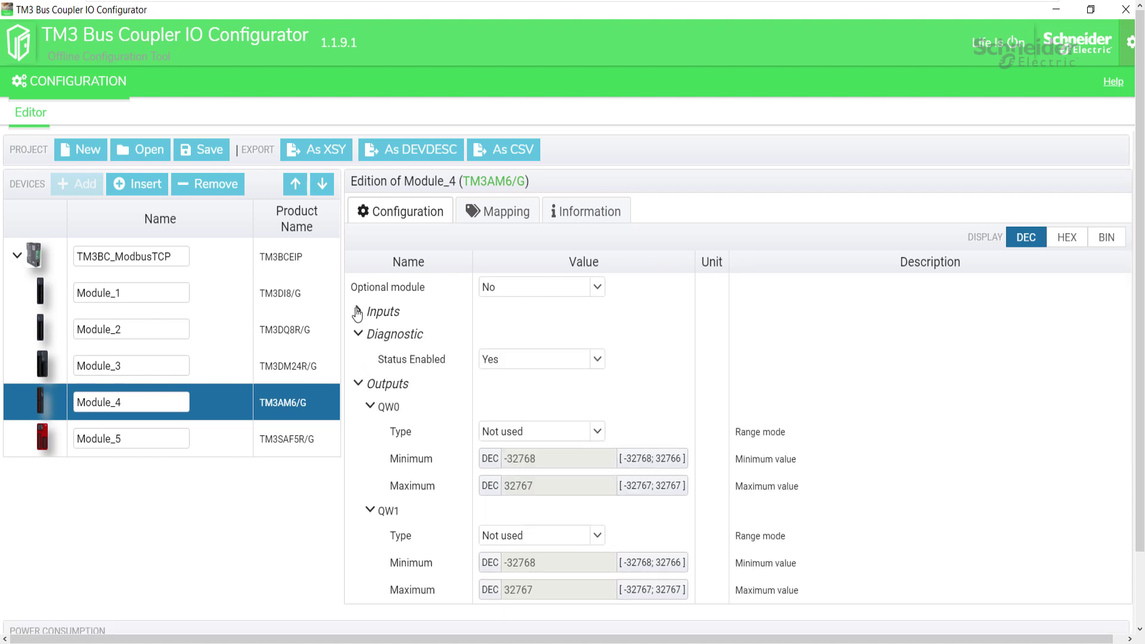
click(596, 433)
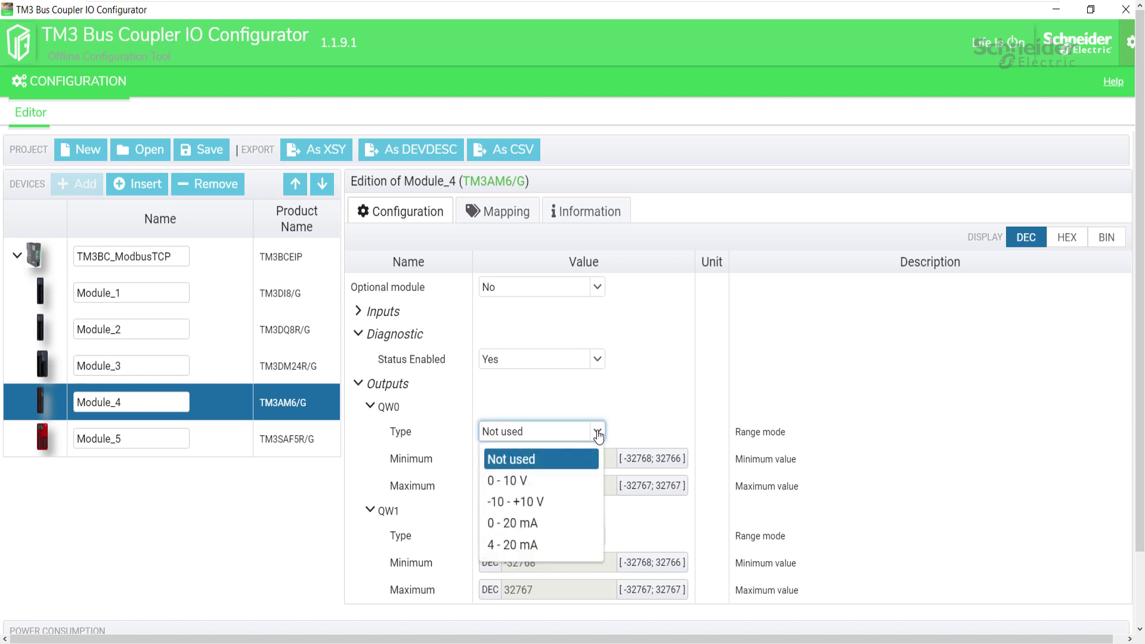
click(524, 545)
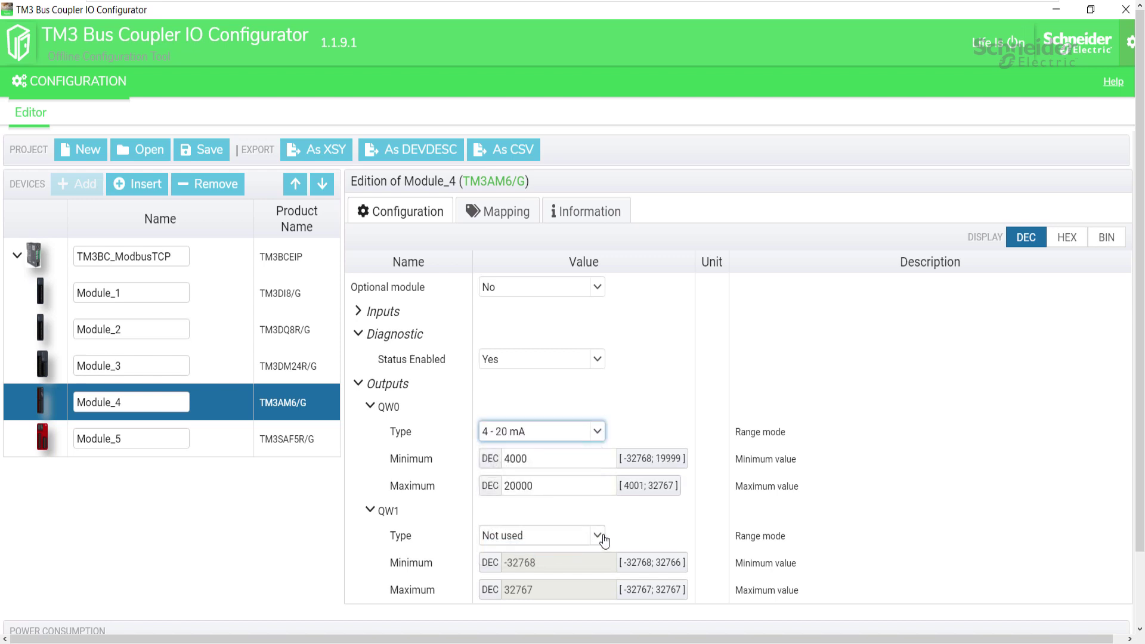
click(598, 537)
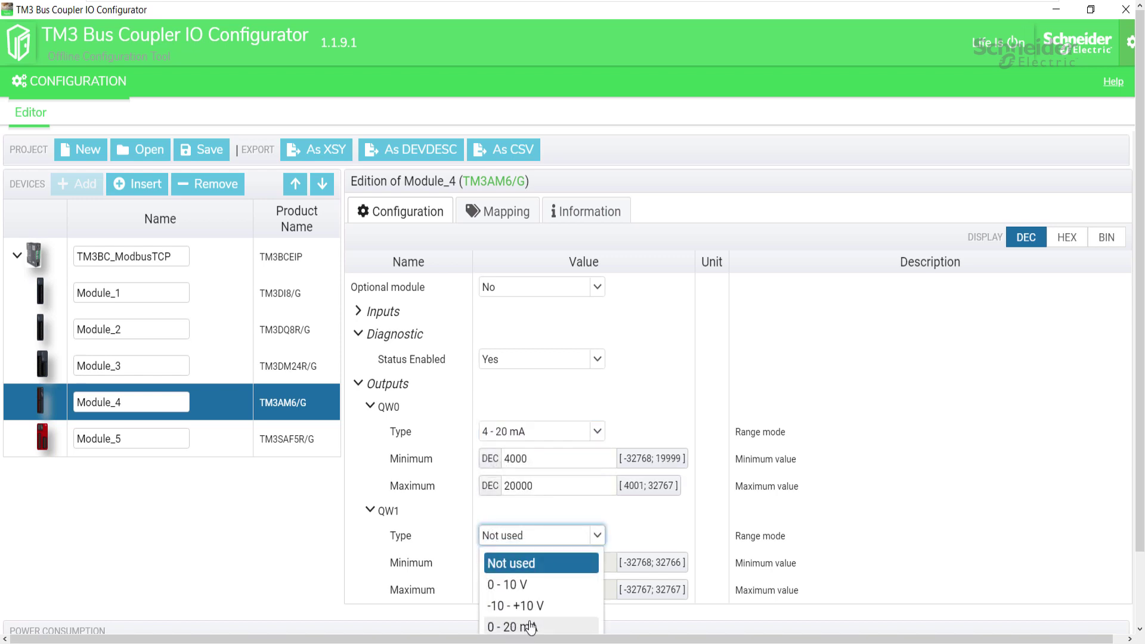
click(514, 585)
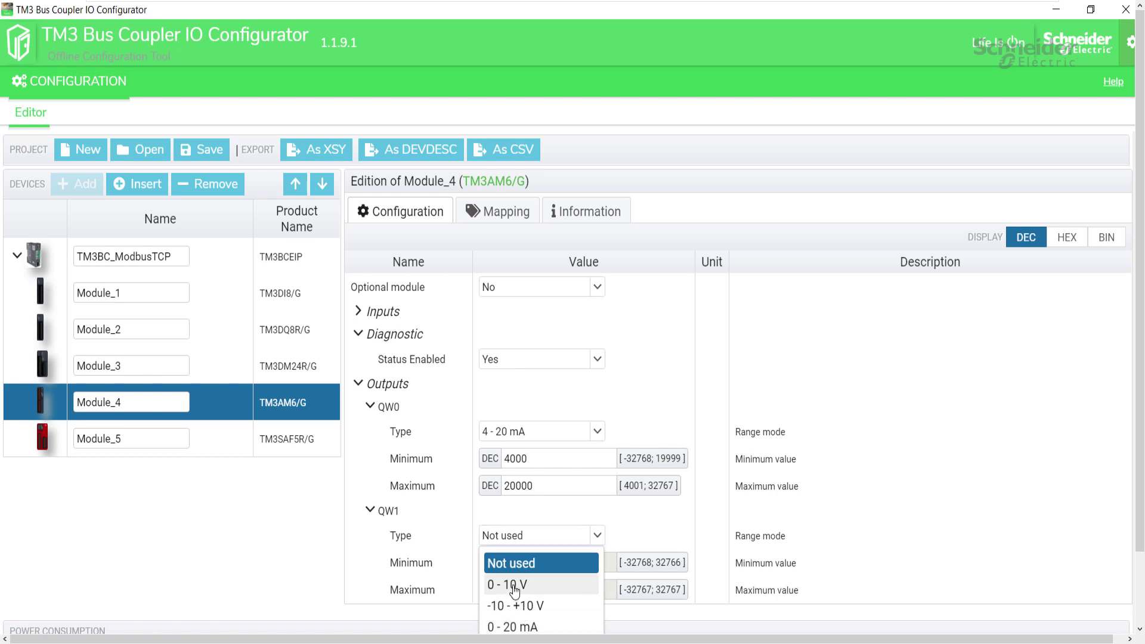
click(370, 407)
click(370, 429)
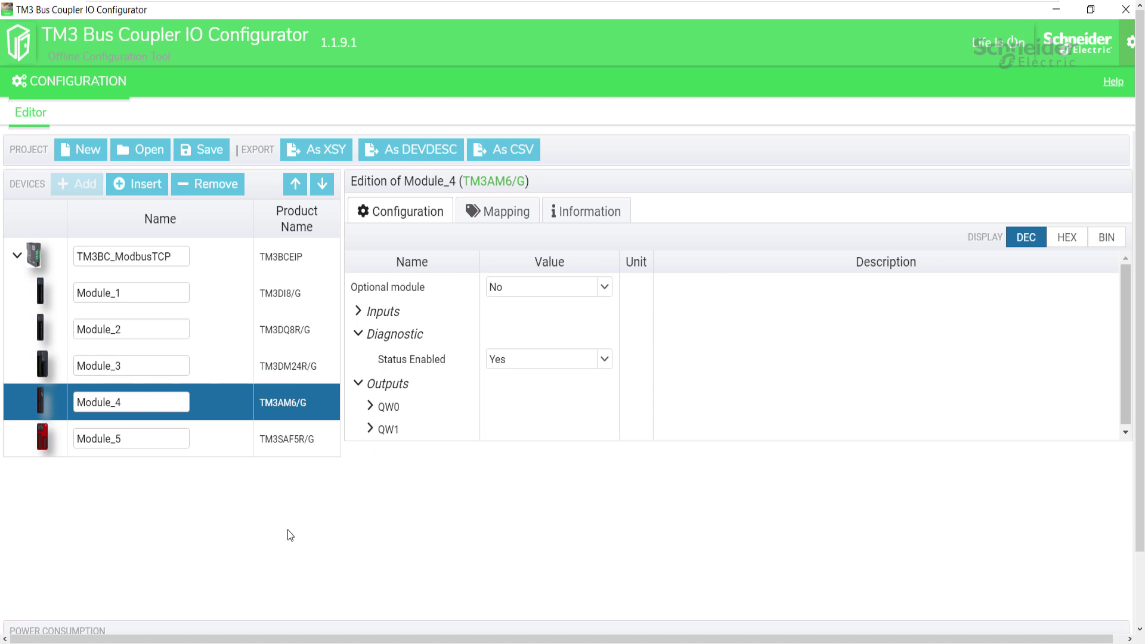
Step: Examine the status, input and output register entries in the memory mapping table of TM3BC_ModbusTCP
click(229, 266)
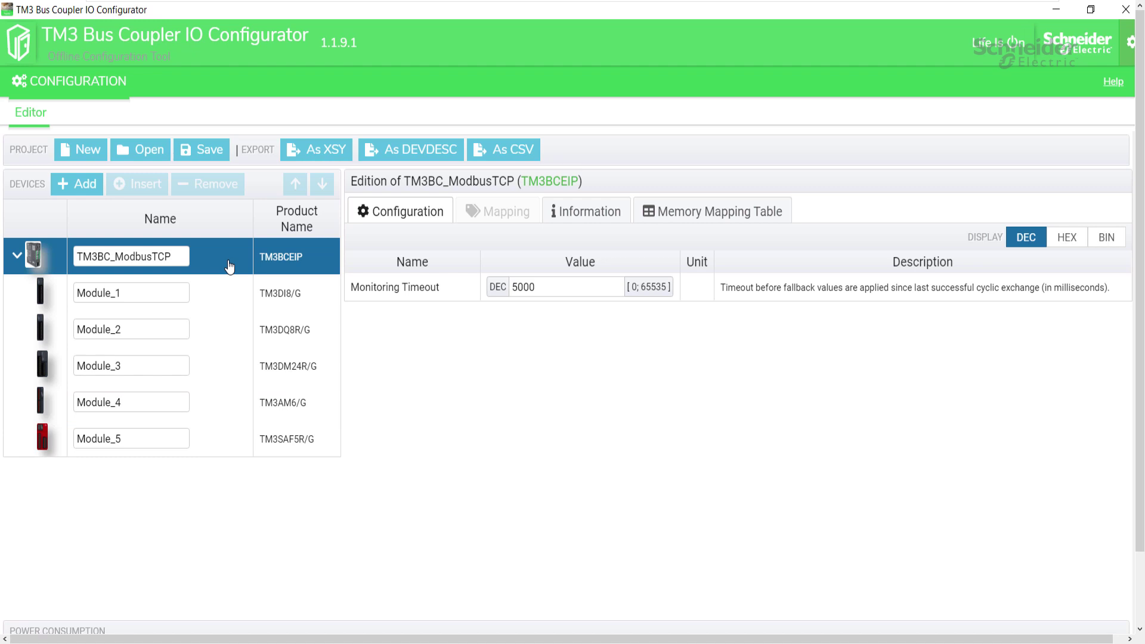
click(739, 214)
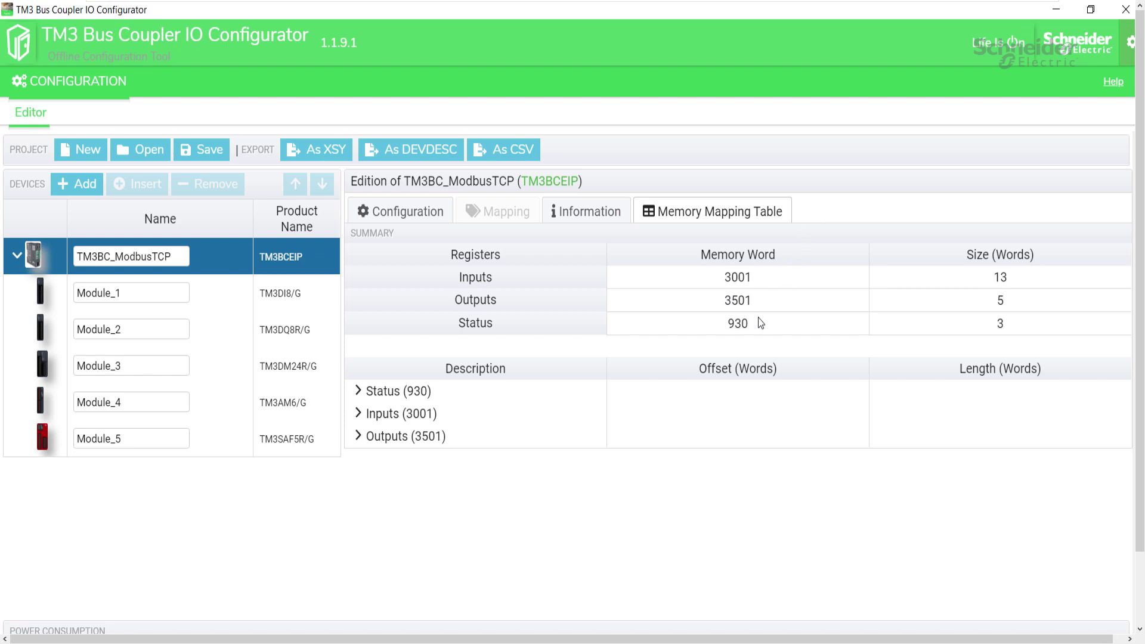
click(358, 392)
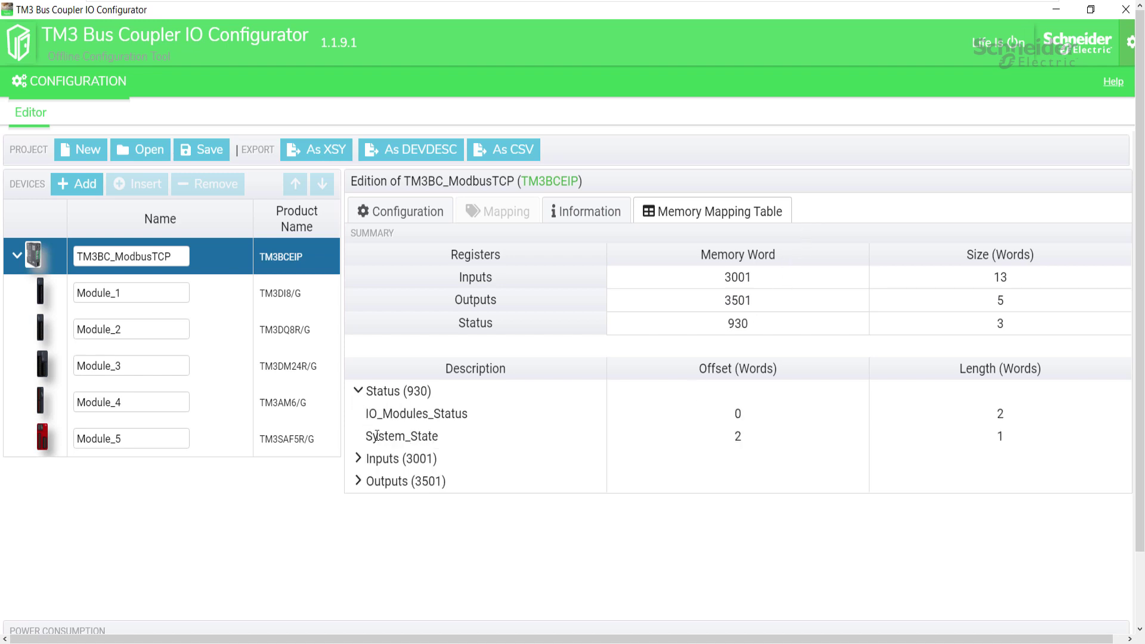
click(357, 391)
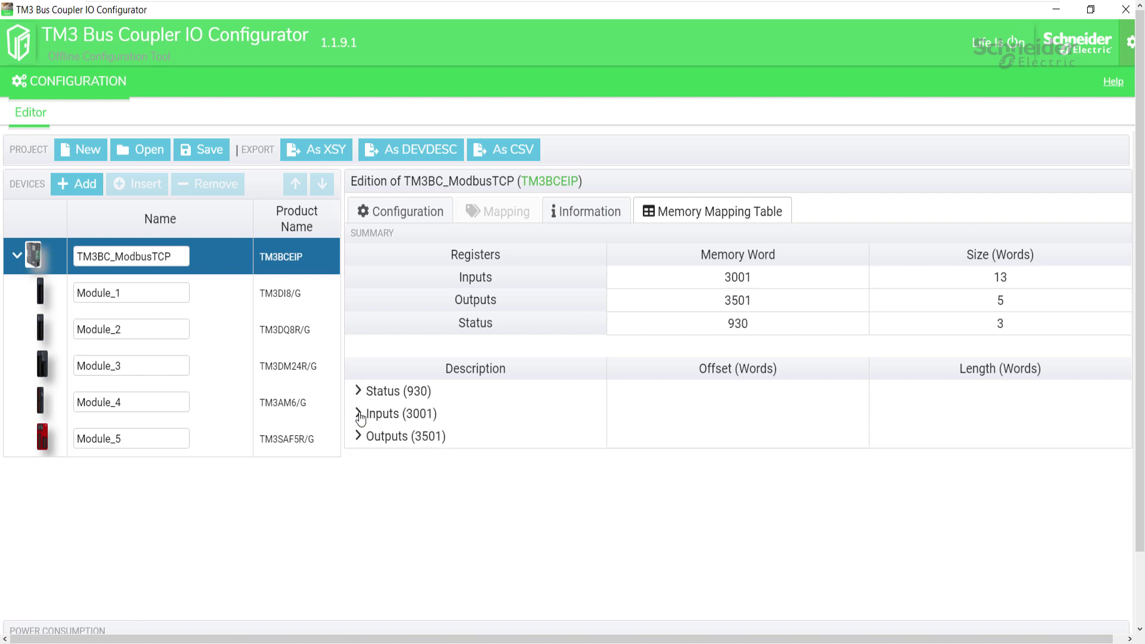
click(359, 415)
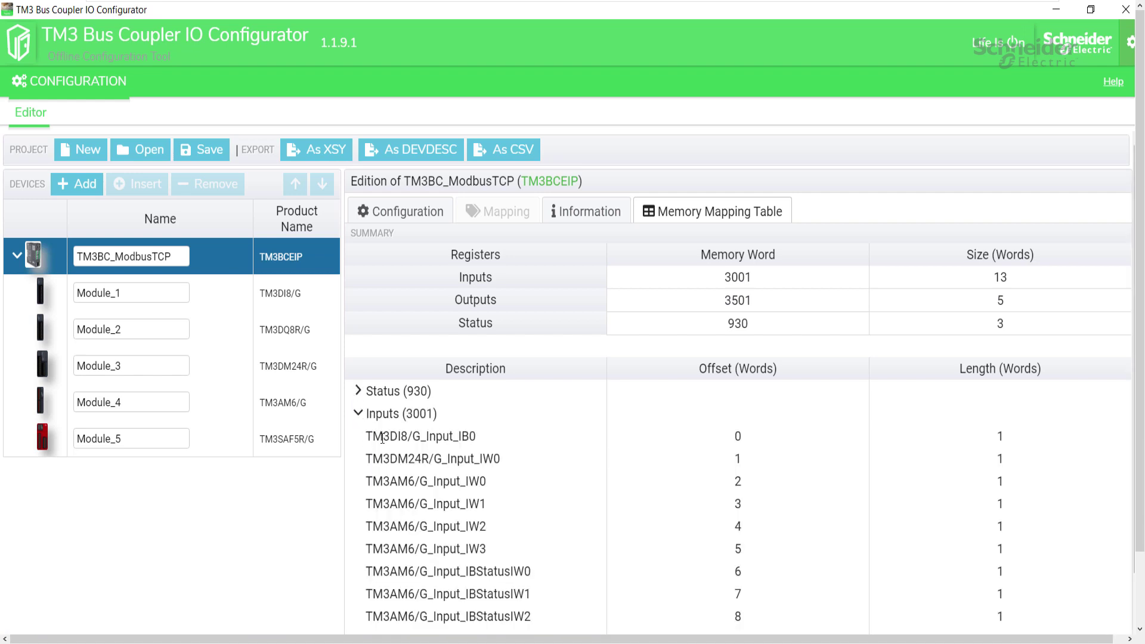
click(357, 415)
click(358, 438)
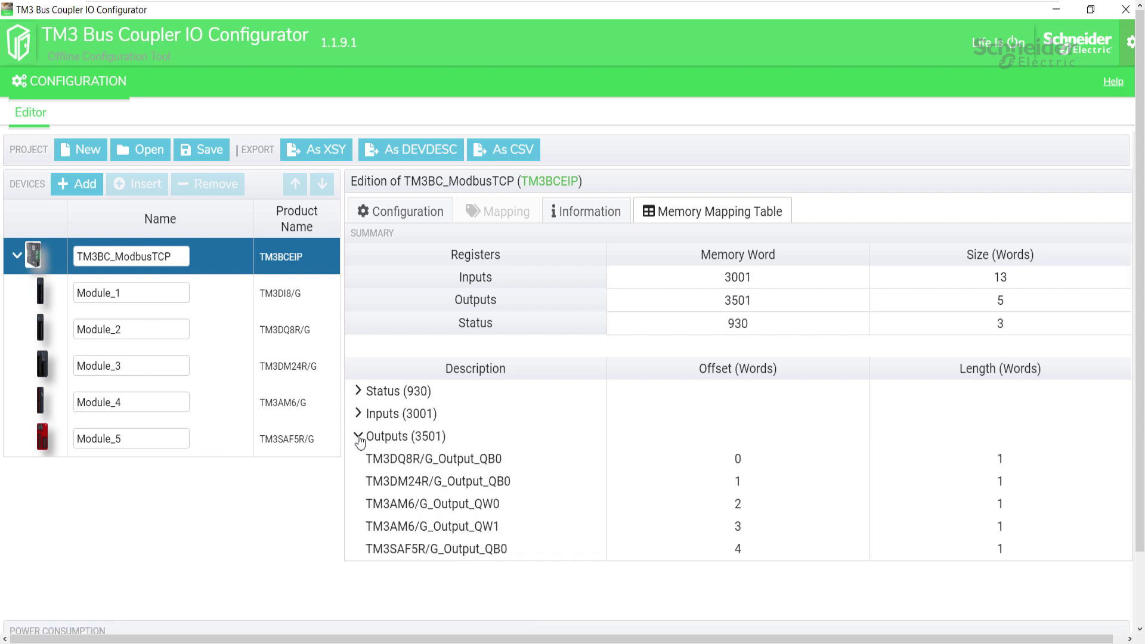
click(358, 437)
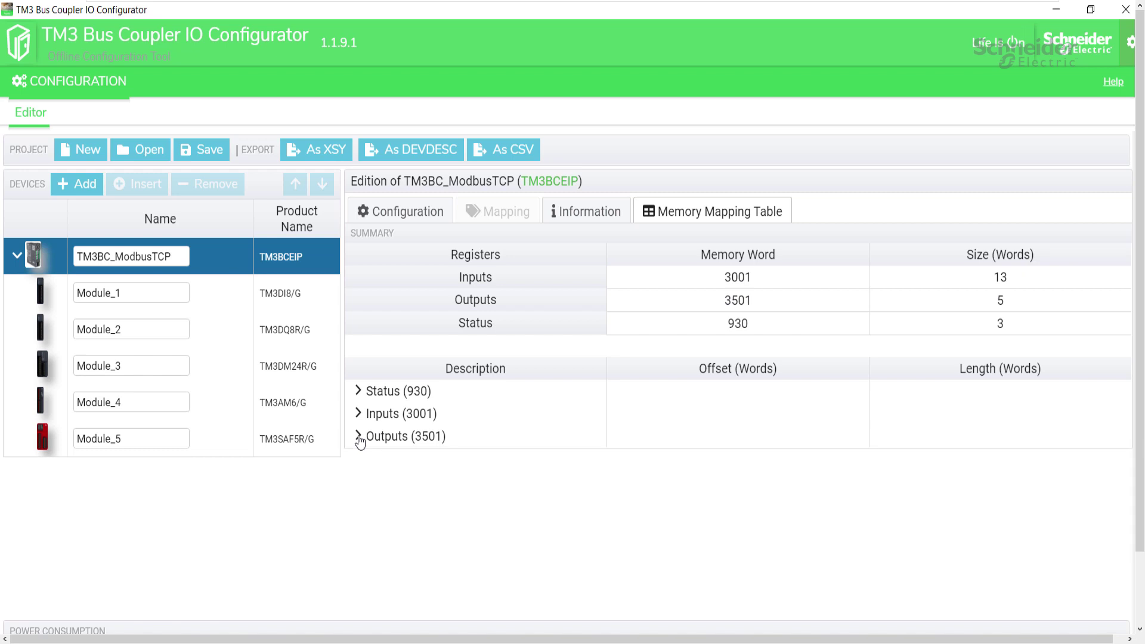
Step: Save the coupler project as TM3_Panel2_VerA in the TM3_Project folder and dismiss the save notice
click(205, 151)
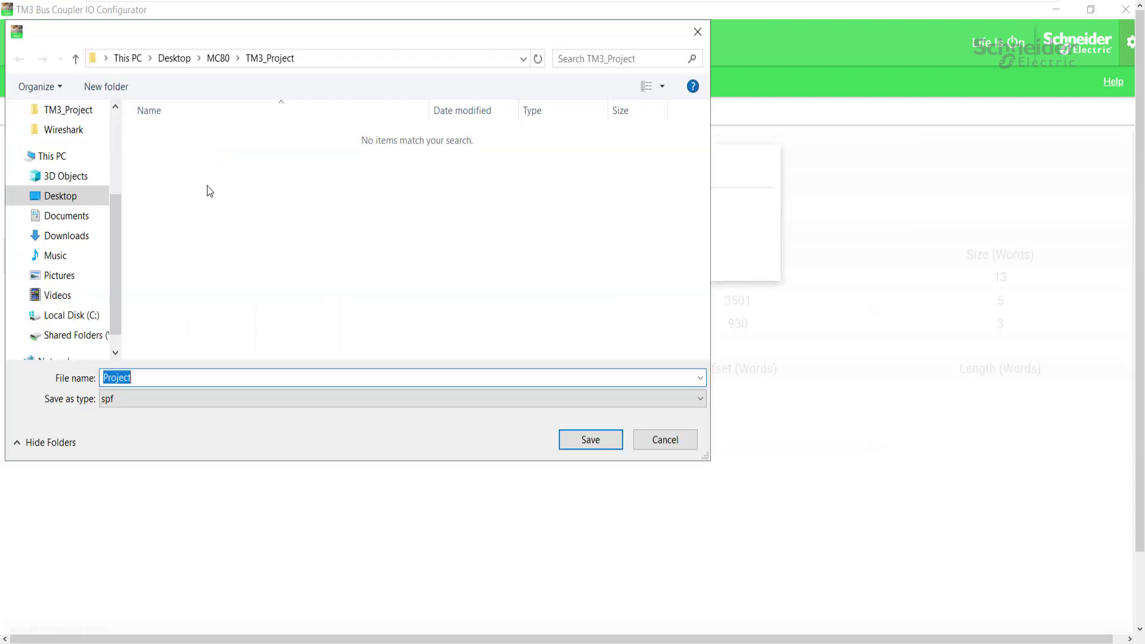
text(TM3_Panel2_VerA)
click(579, 442)
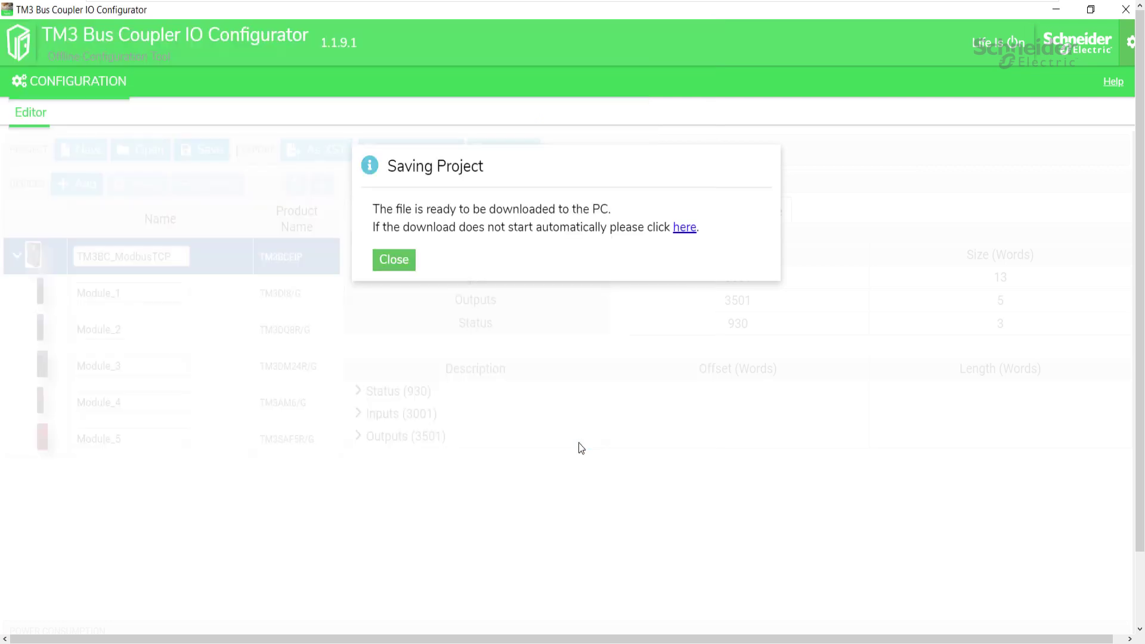
click(392, 260)
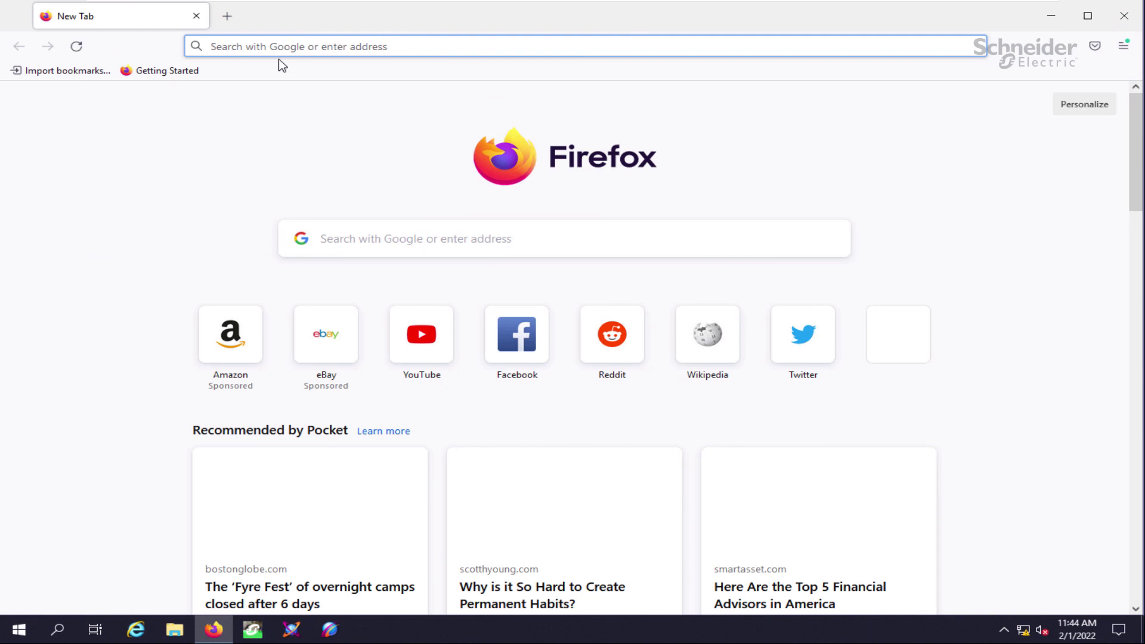
Step: In Firefox, open the TM3 Bus Coupler web interface at 90.0.0.1 and accept the self-signed certificate risk
text(90.0.0.1)
key(Return)
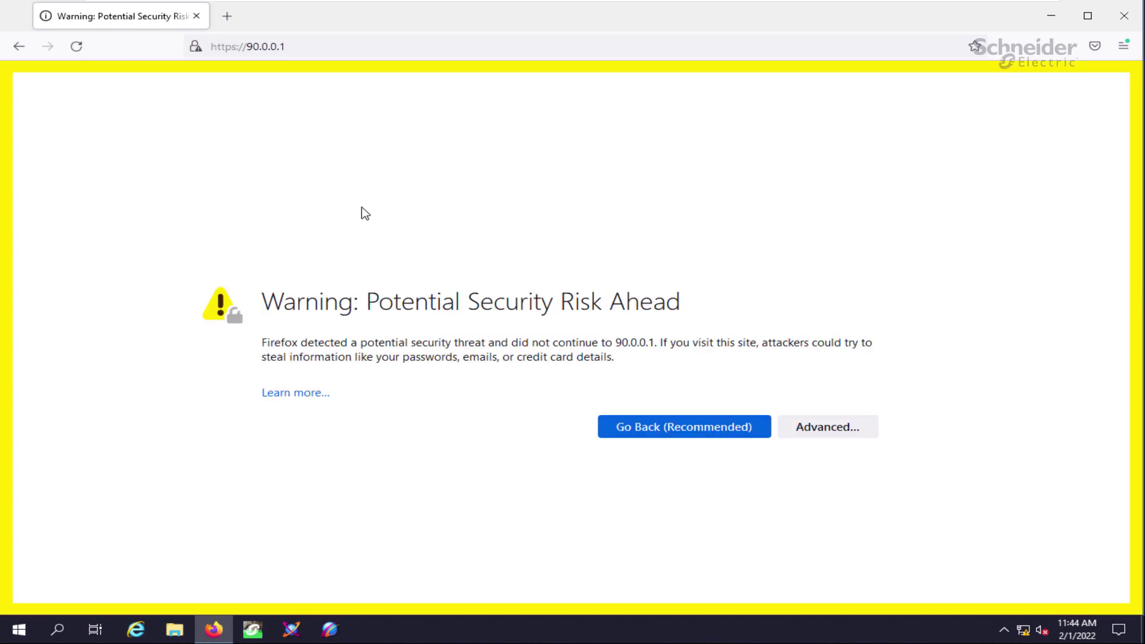
click(828, 434)
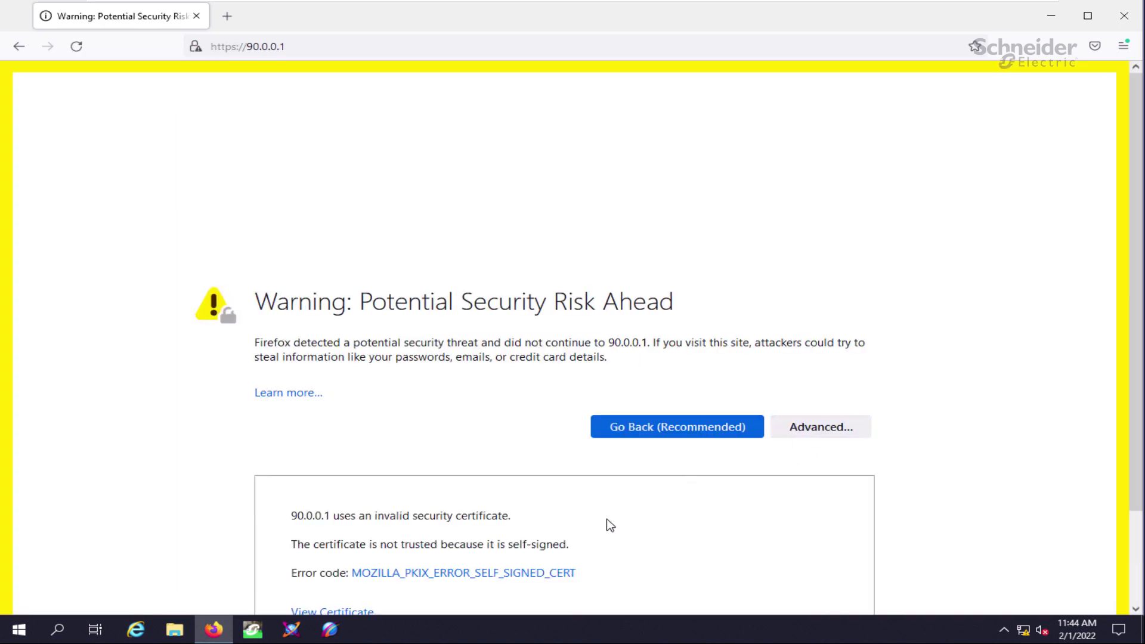
click(724, 551)
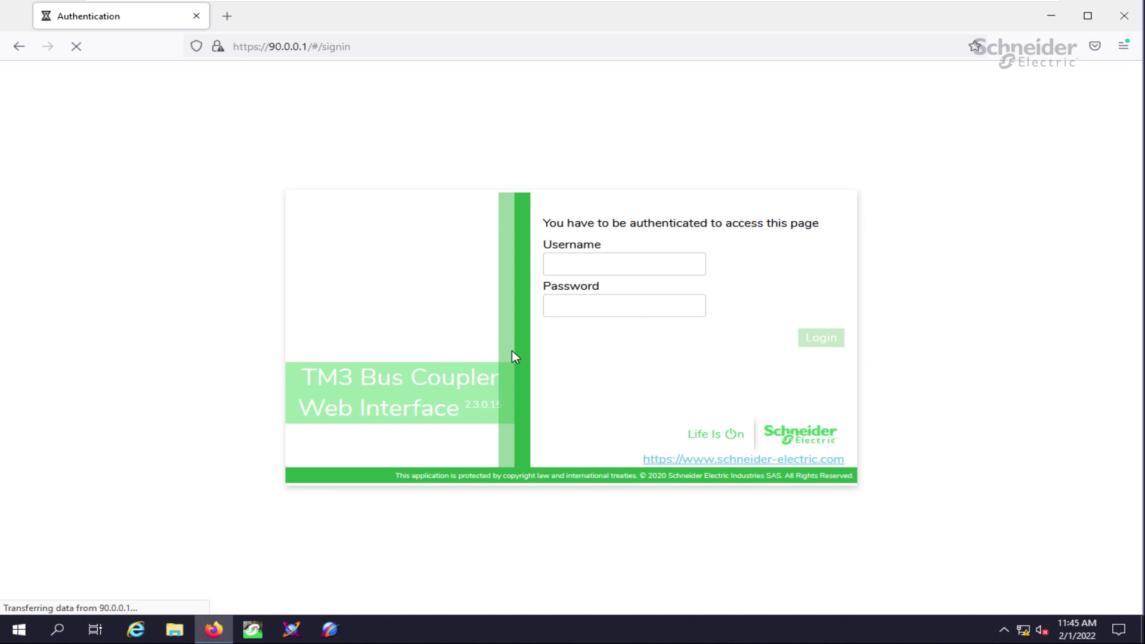
Step: Log in to the web interface as Administrator with the account password, without saving the login in the browser
click(581, 266)
text(A)
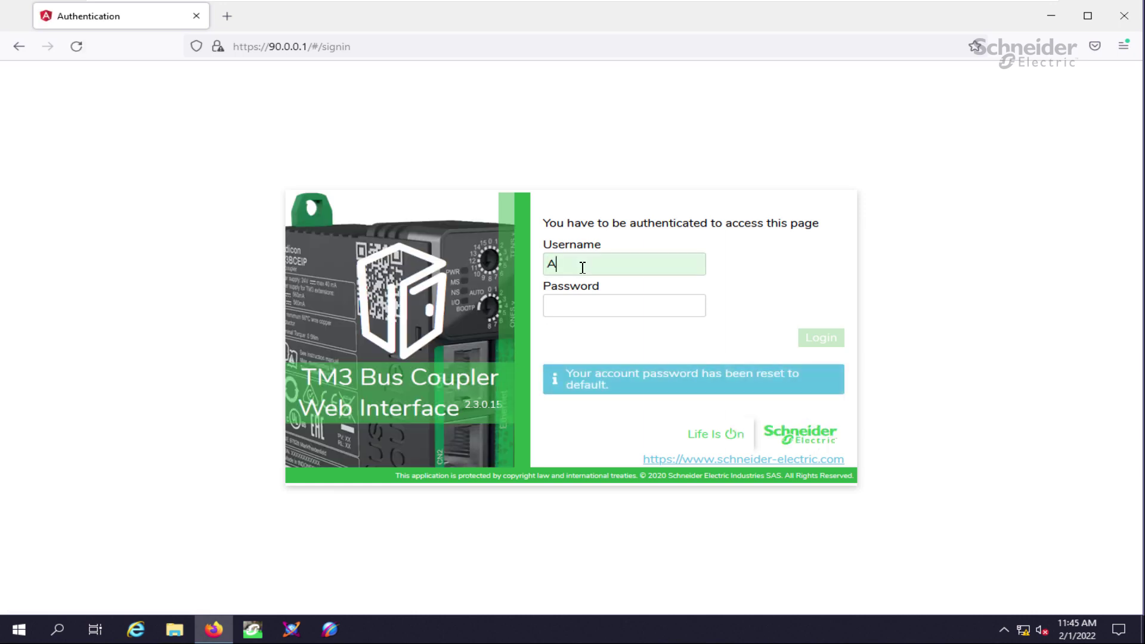
text(dministrator)
key(Tab)
text(*******)
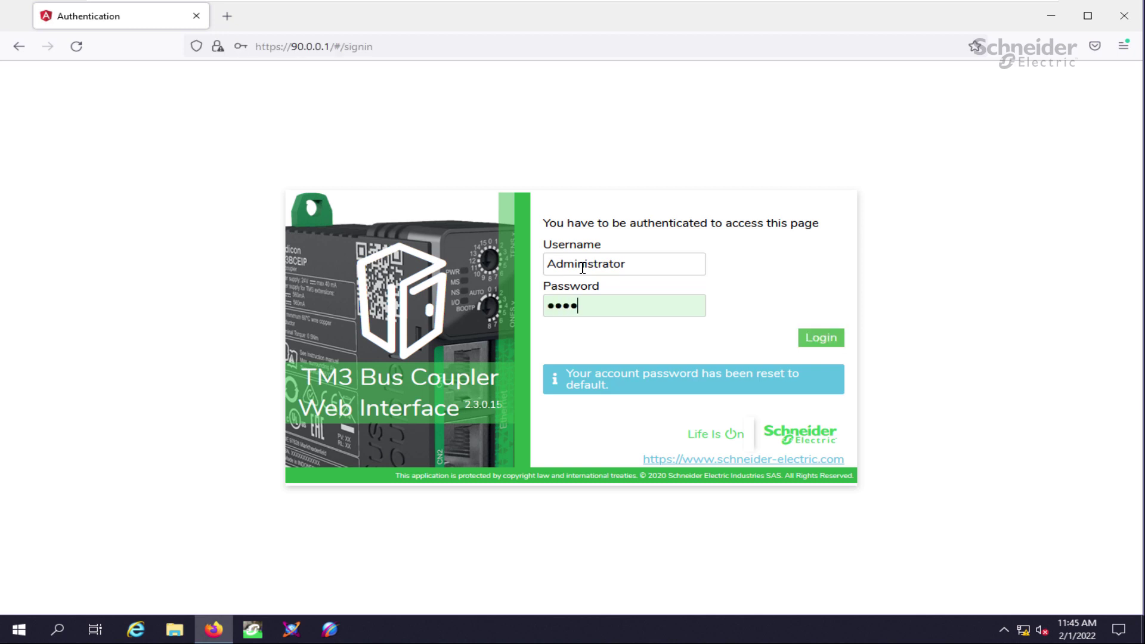
text(****)
key(Return)
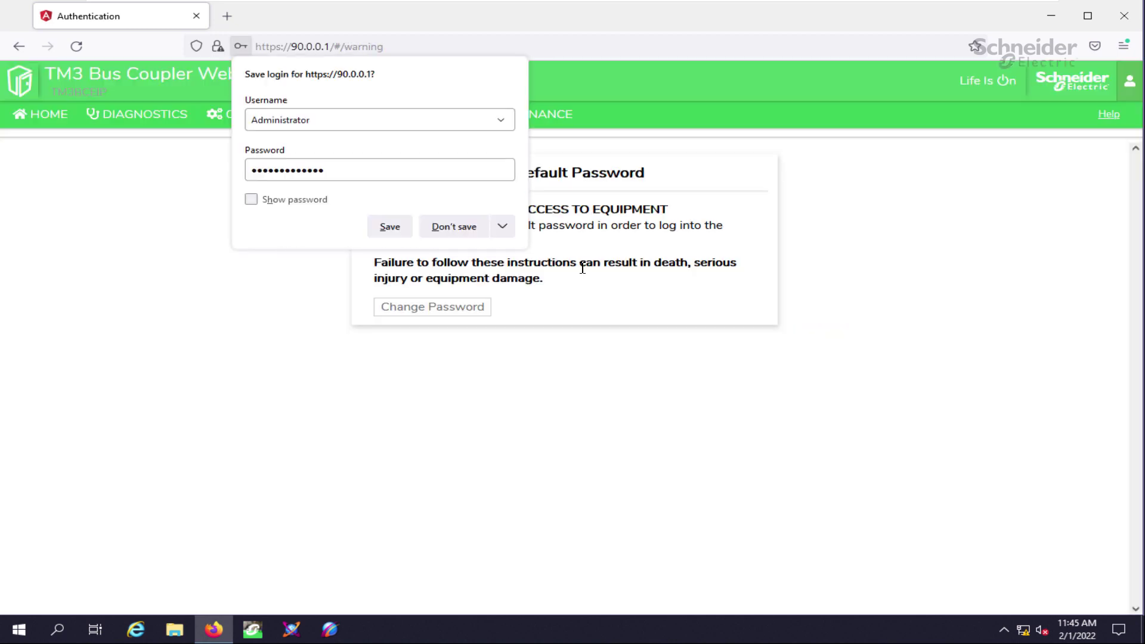
click(458, 230)
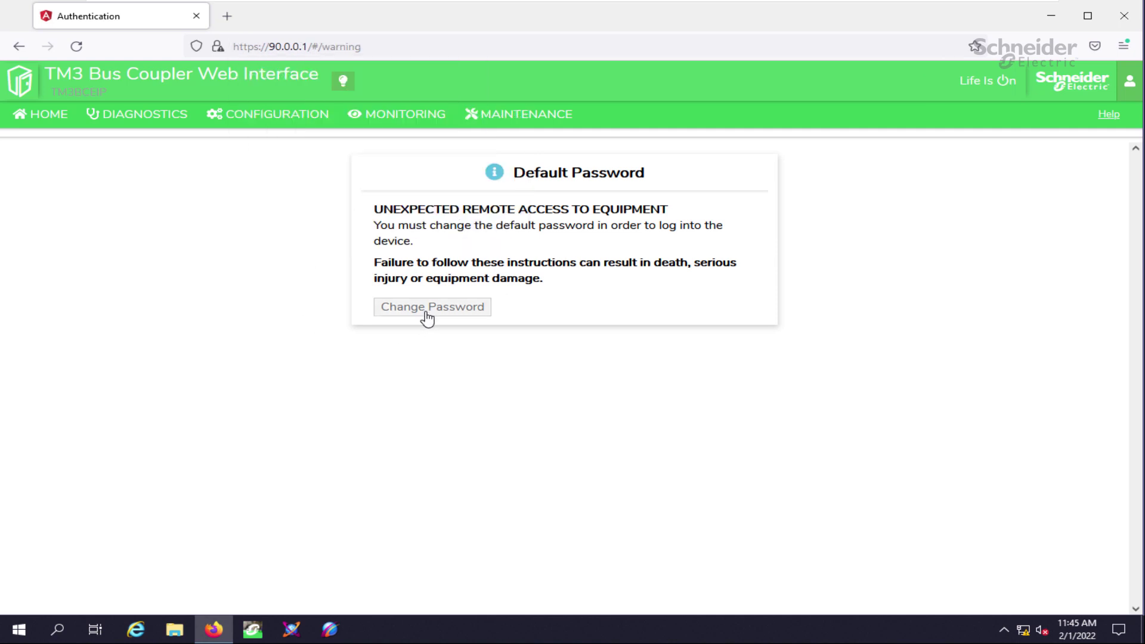
Step: Replace the default Administrator password by entering the current password and a new, confirmed password, and apply the change
click(451, 314)
text(•••••••••••••)
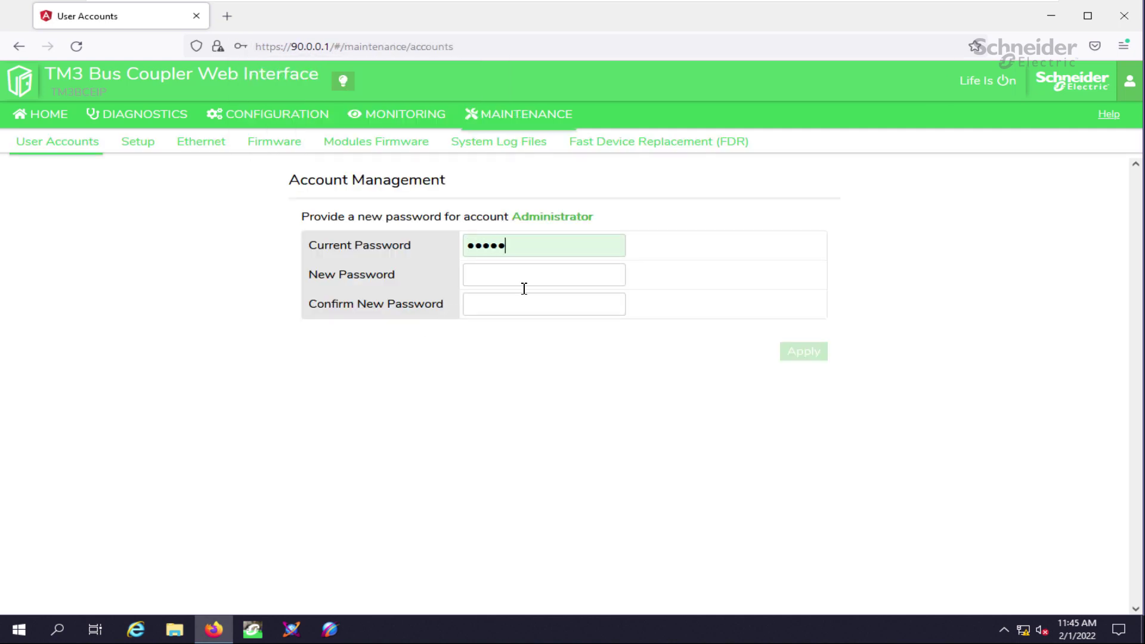
click(524, 285)
text(•••••••••••••••••••)
click(519, 303)
text(•••••••••••••••••••)
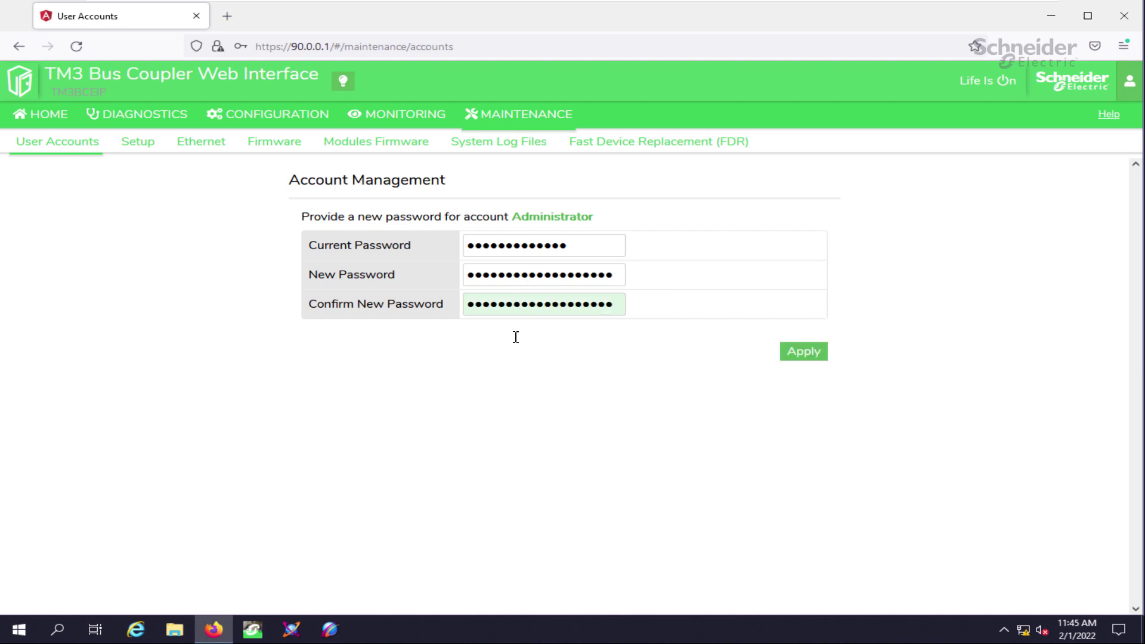
click(800, 353)
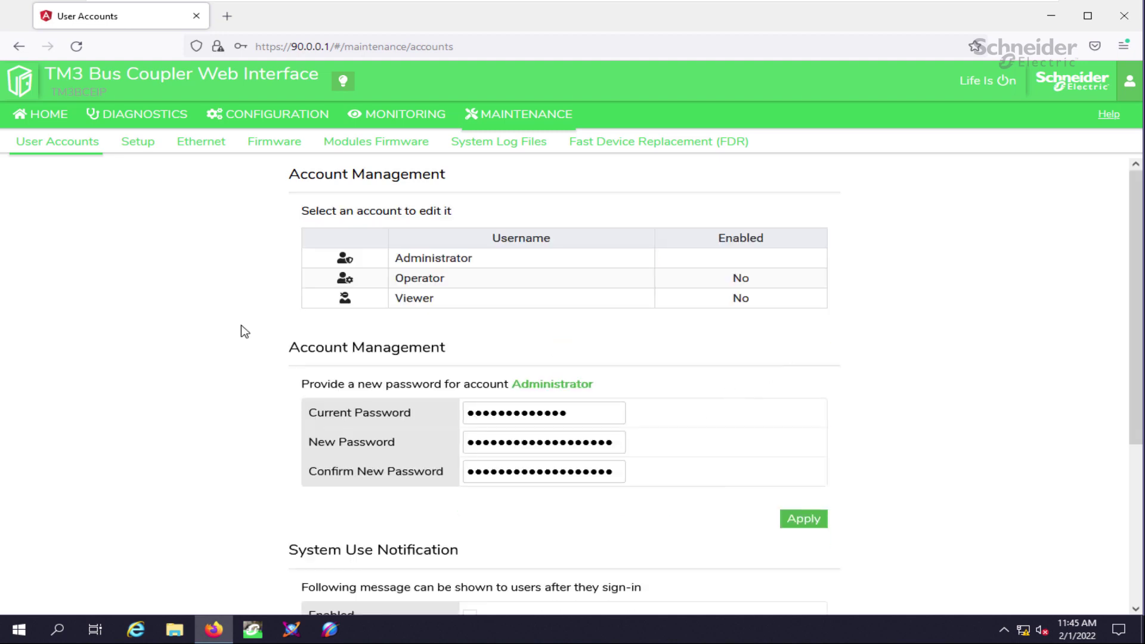
Step: Decline saving the new password and load TM3_Panel2_VerA.spf from the TM3_Project folder into the configuration editor
click(275, 121)
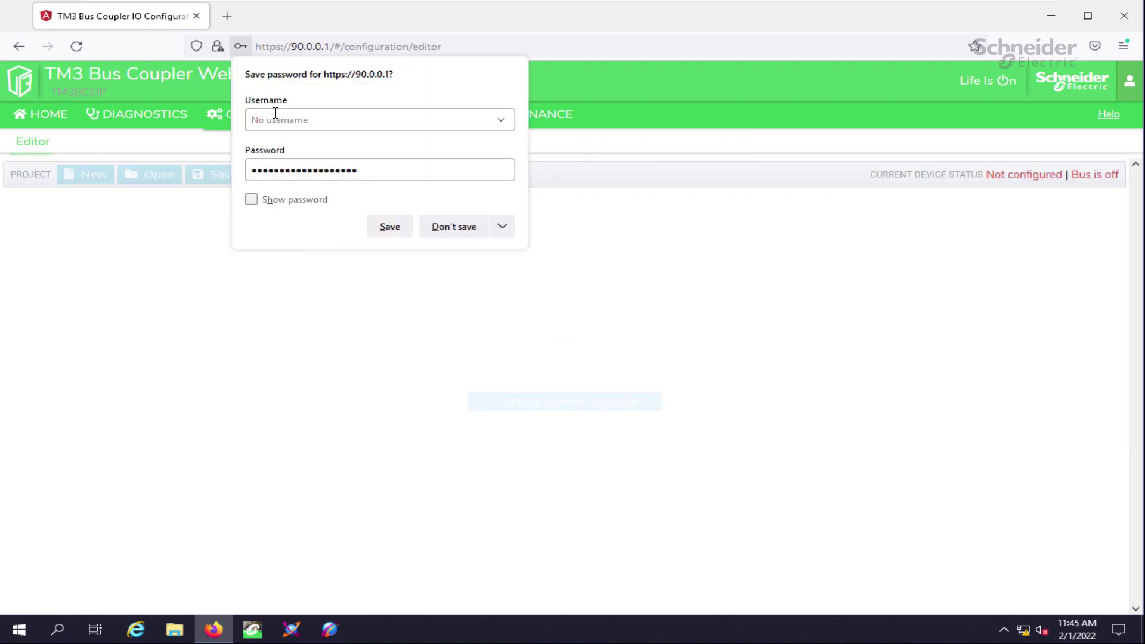
click(450, 229)
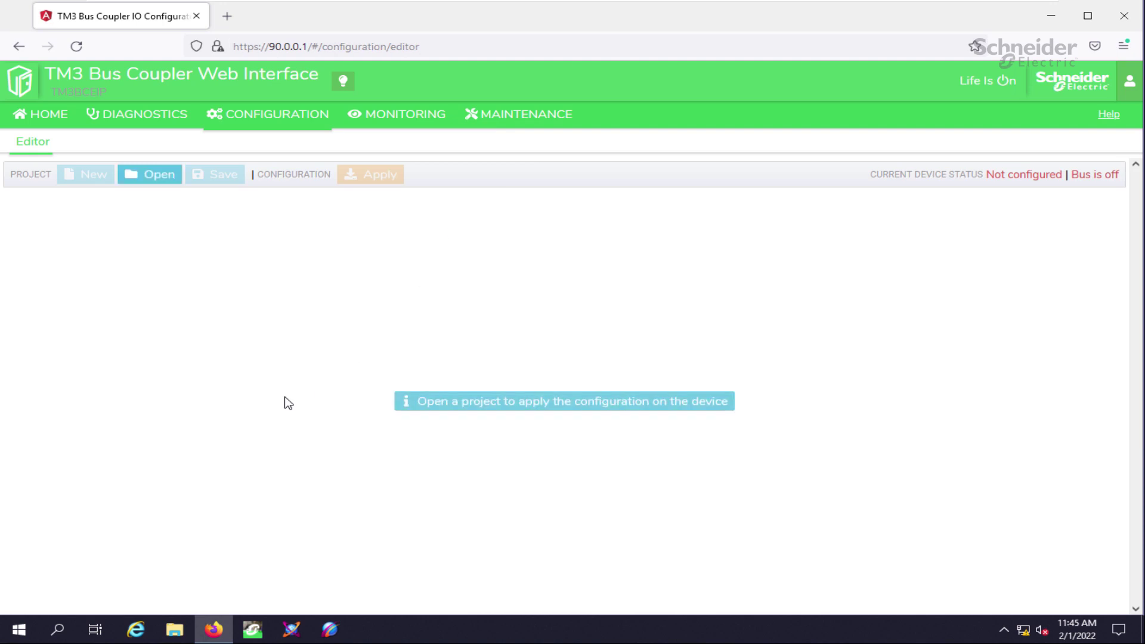
click(156, 179)
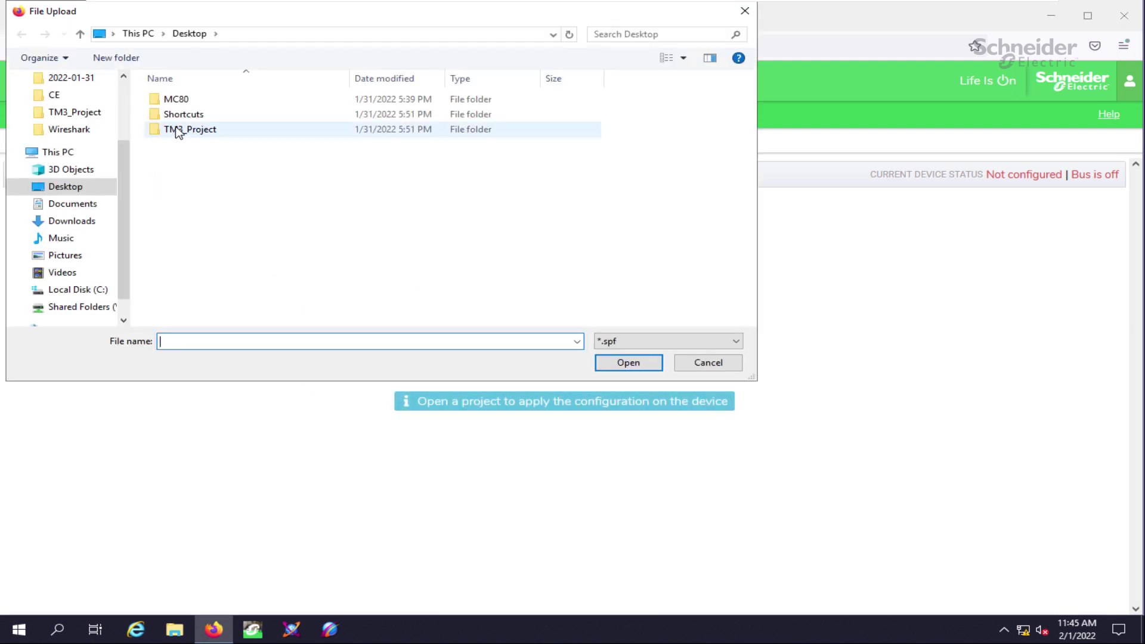
double_click(177, 130)
click(191, 100)
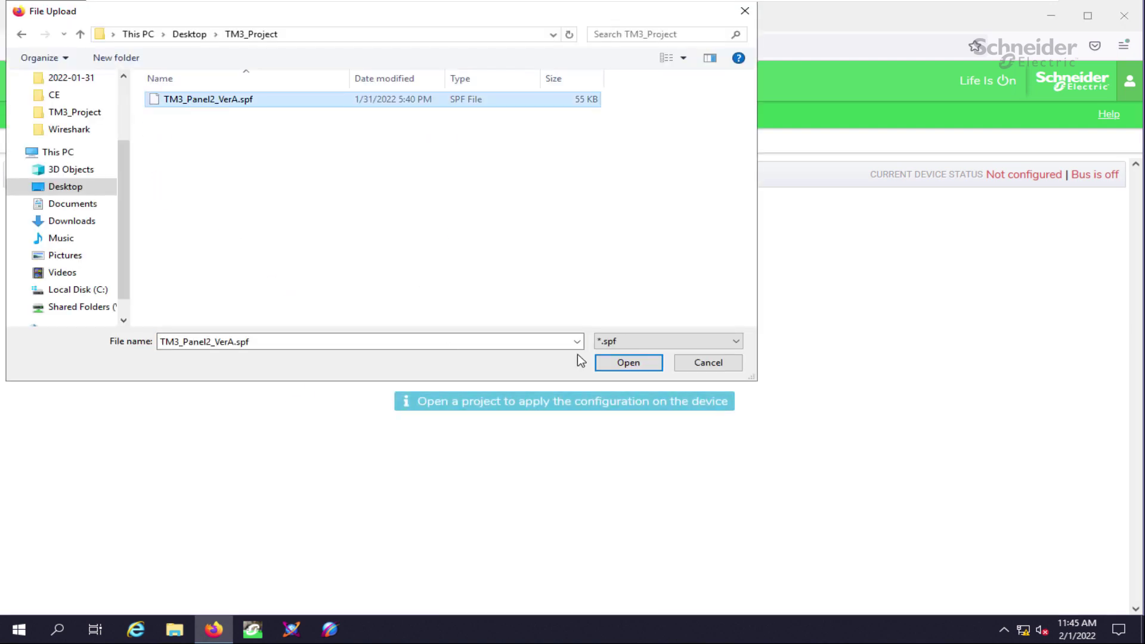
click(617, 363)
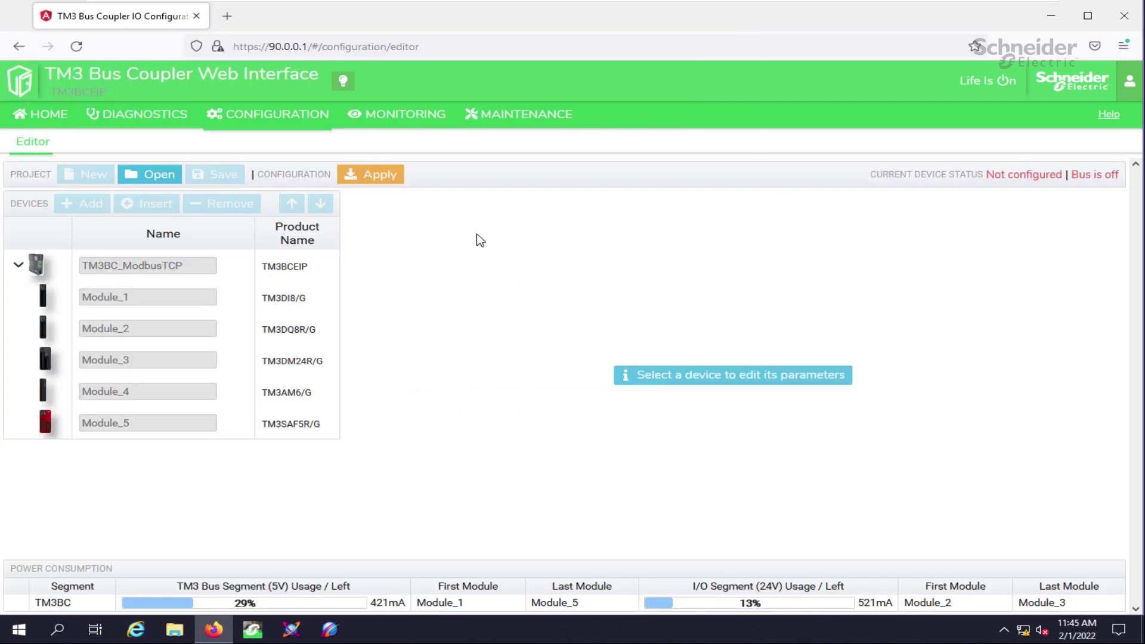
Step: Apply the loaded project configuration to the coupler, agreeing to the configuration file warning
click(383, 182)
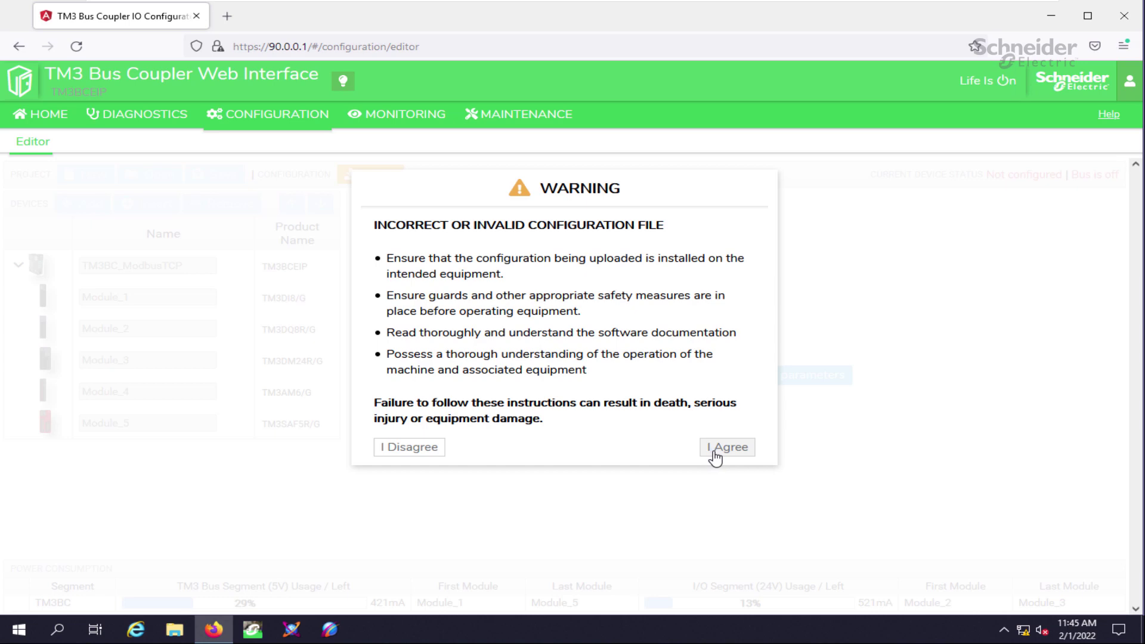
click(716, 458)
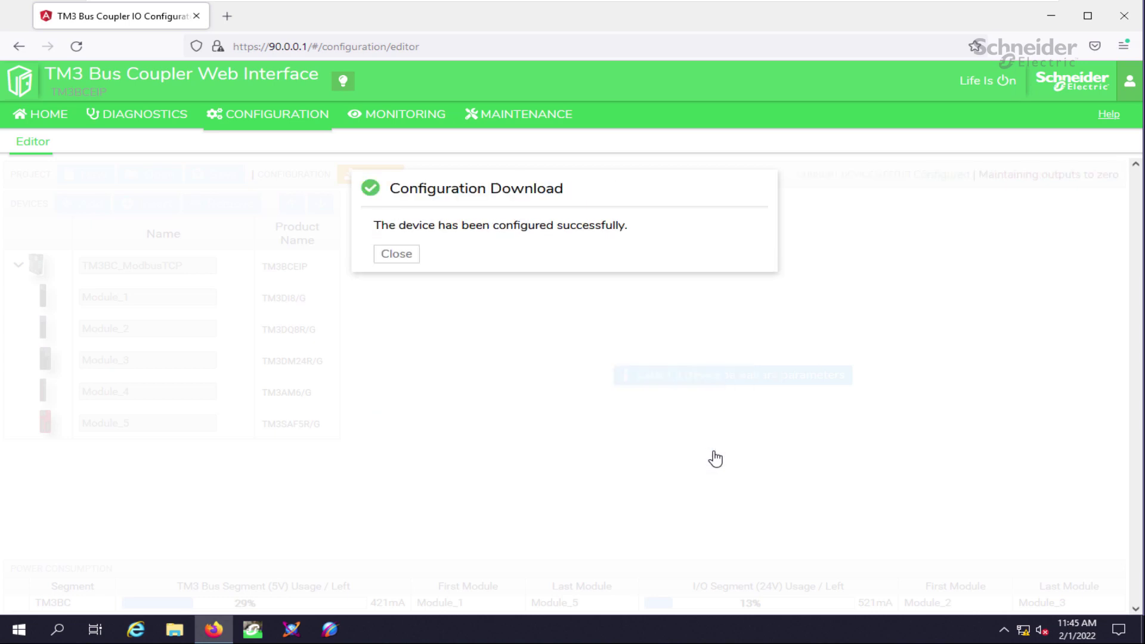
click(399, 256)
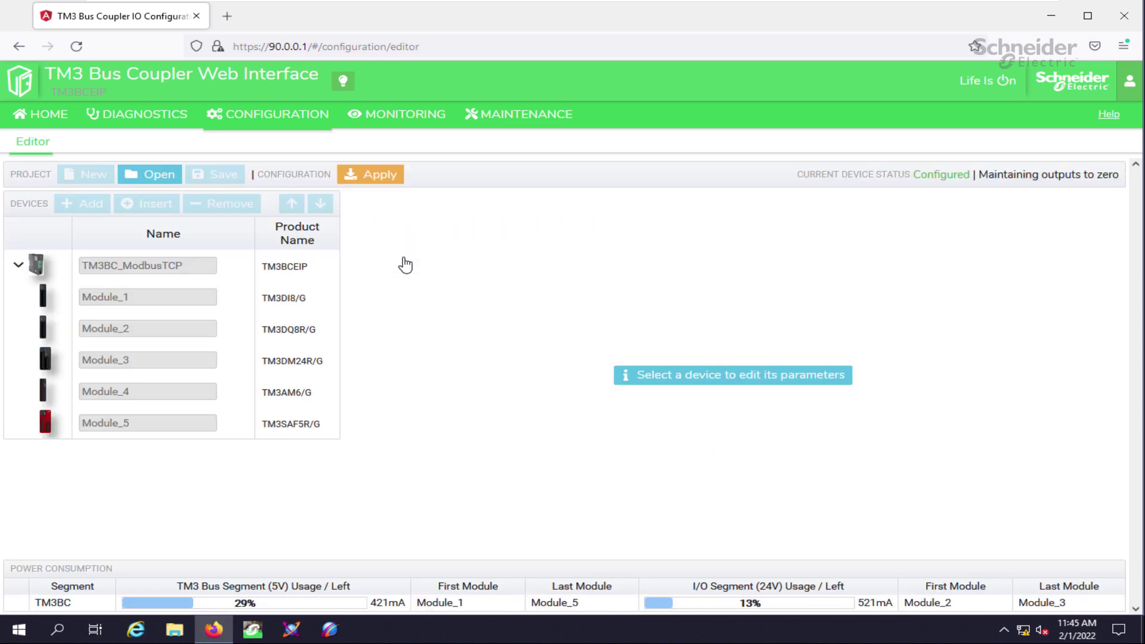
Step: In the coupler's Ethernet maintenance settings, set the network mode to Manual and the IP address to 192.168.10.30
click(523, 120)
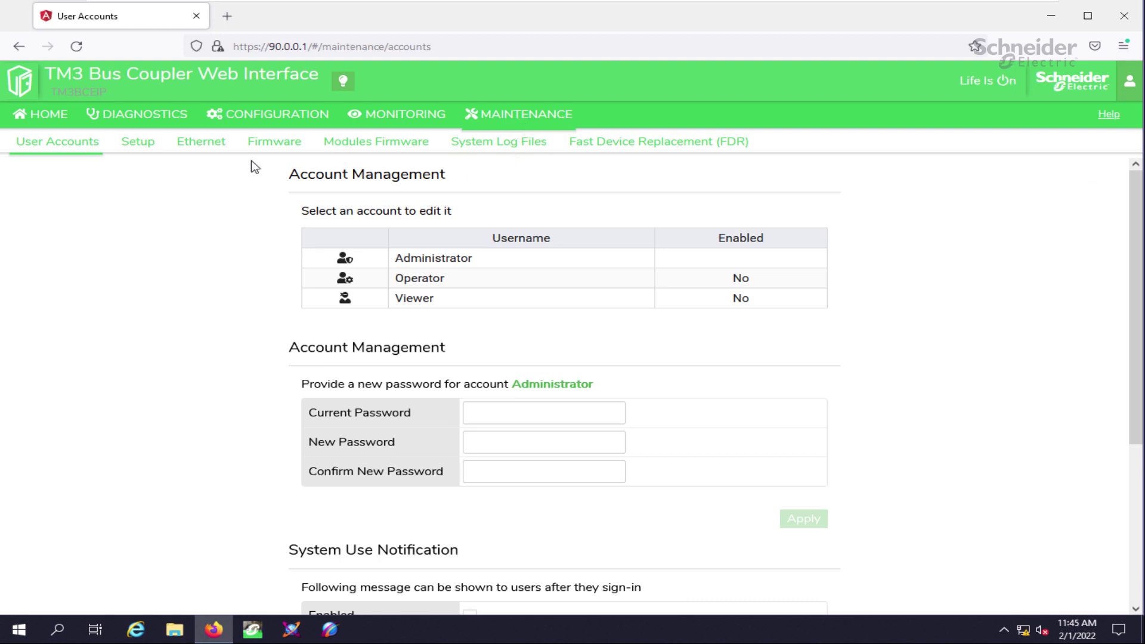
click(201, 145)
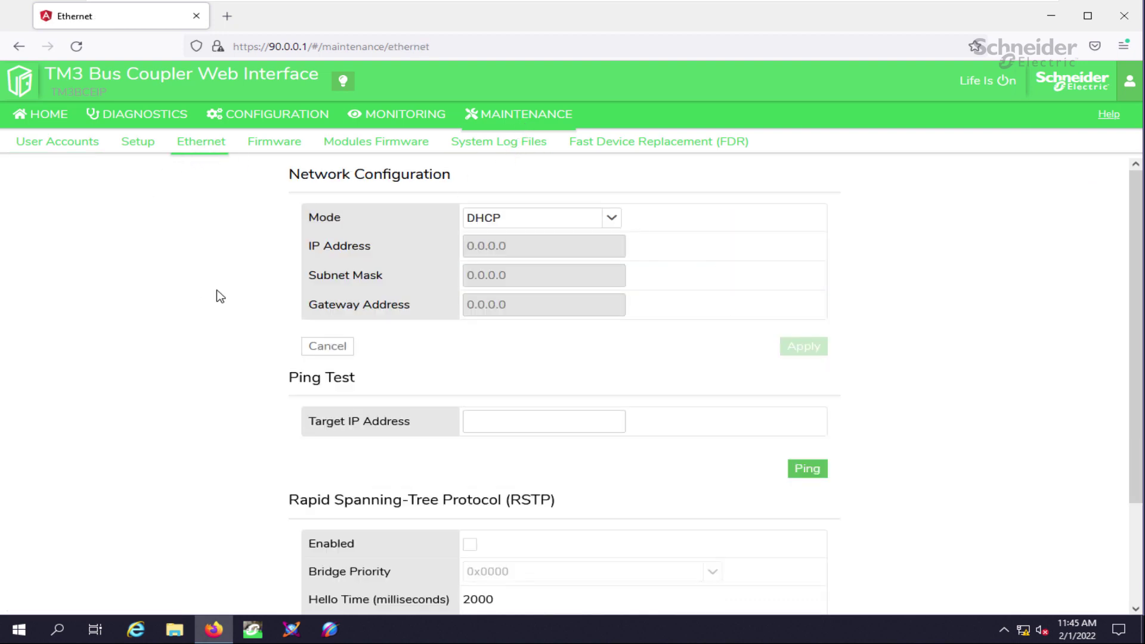
click(611, 220)
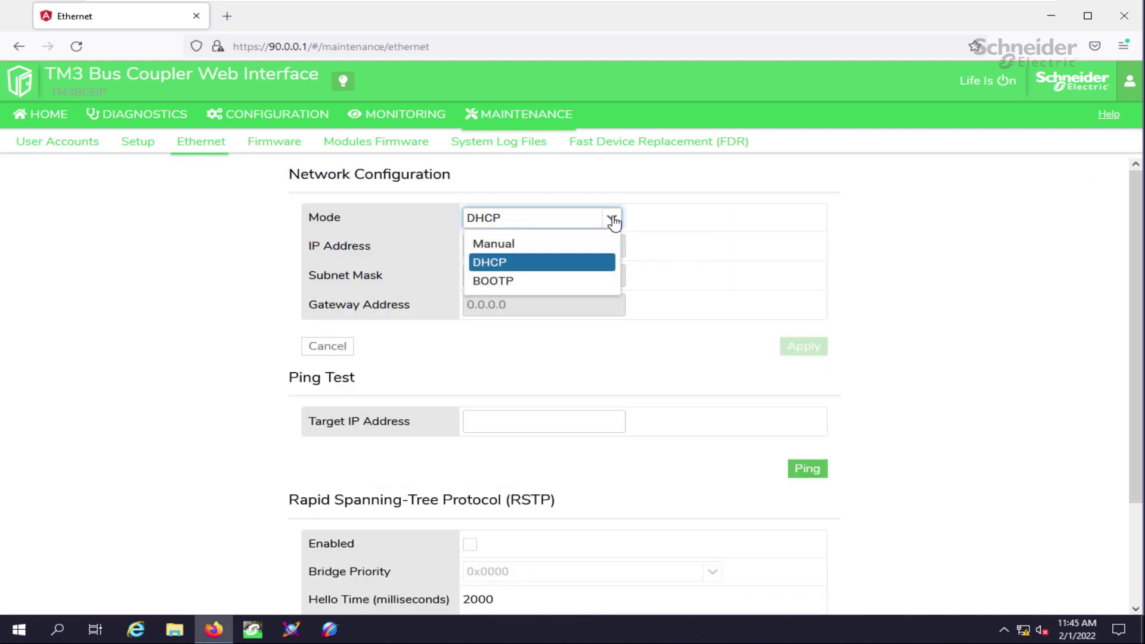
click(500, 245)
drag(515, 246, 464, 244)
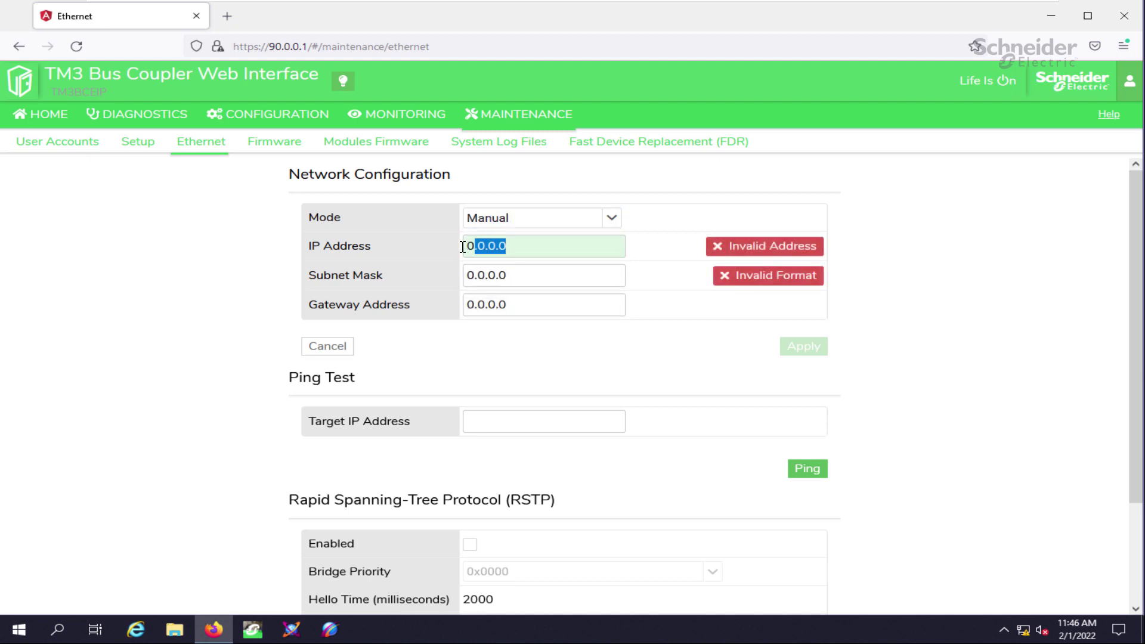
text(192.168.10.30)
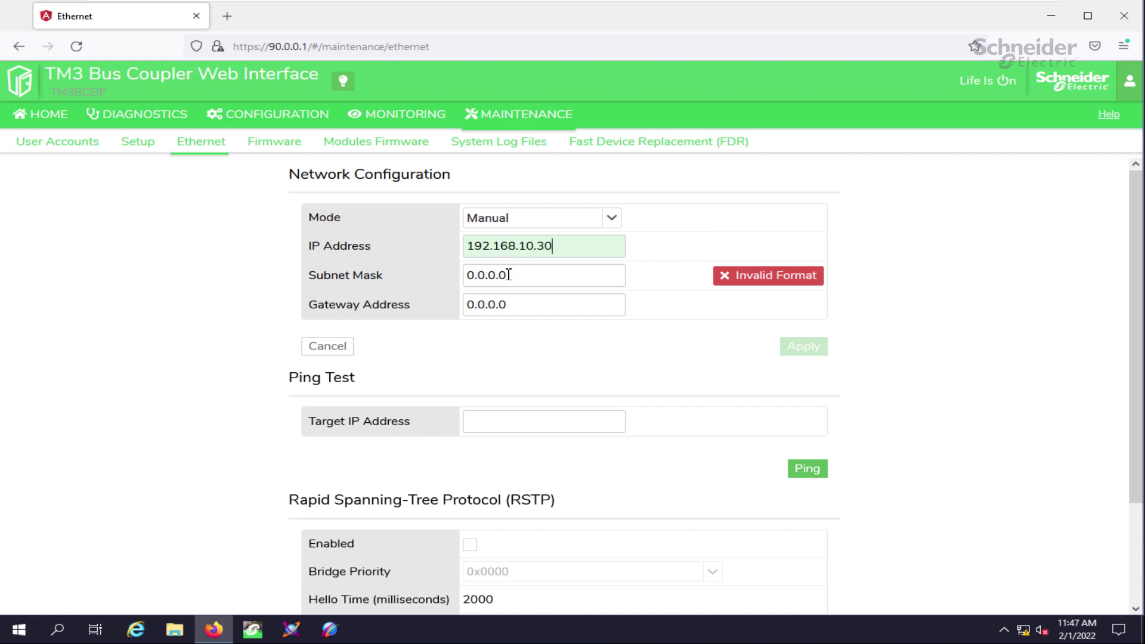
Step: Set the subnet mask to 255.255.255.0 and the gateway address to 192.168.10.1, and apply the network configuration
drag(508, 274, 459, 286)
text(255.)
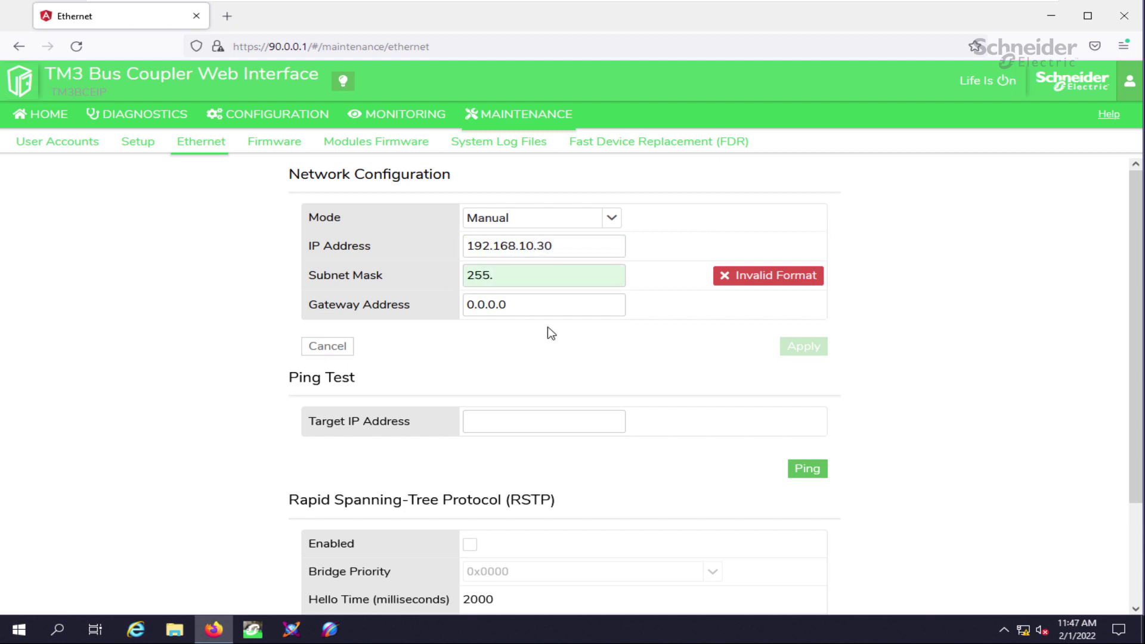
text(255.255.0)
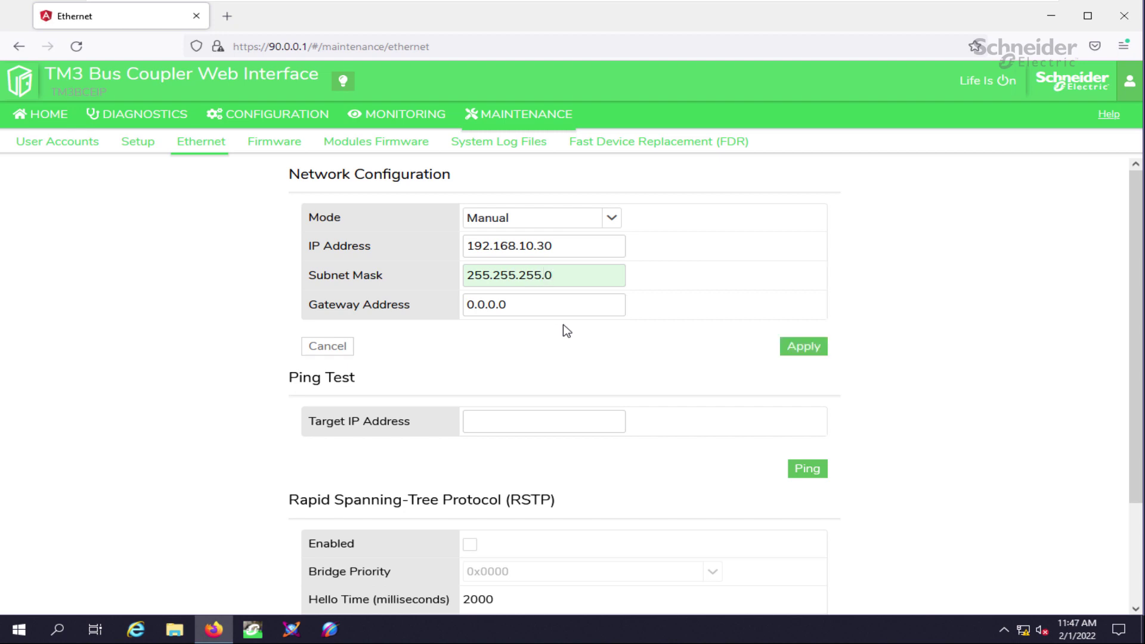
drag(520, 301, 456, 304)
text(192.168.10.1)
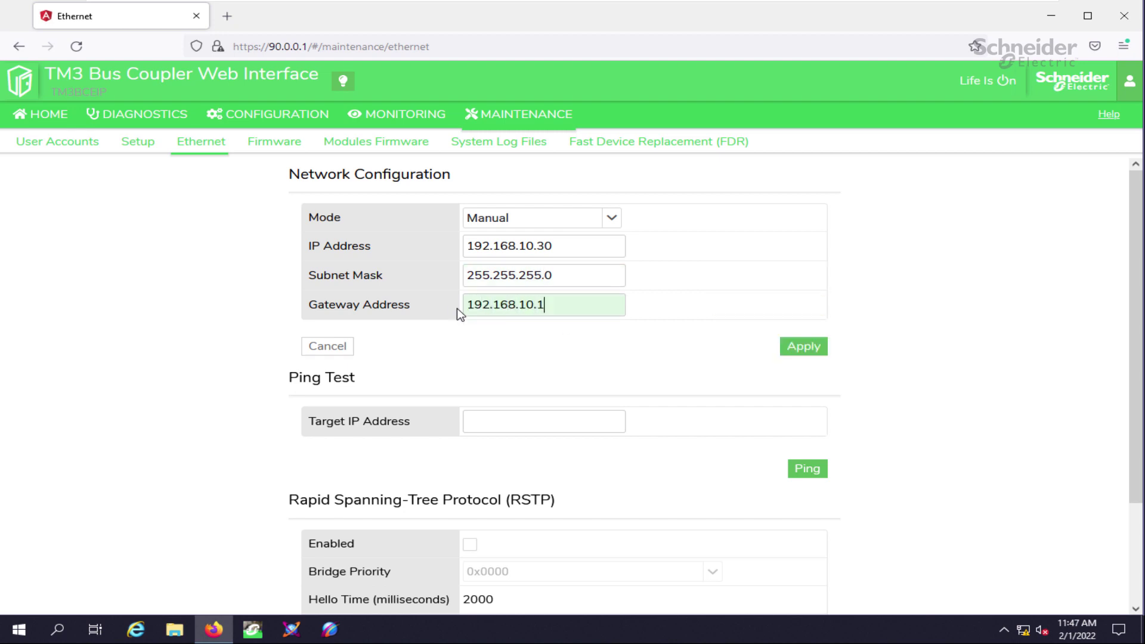
click(797, 349)
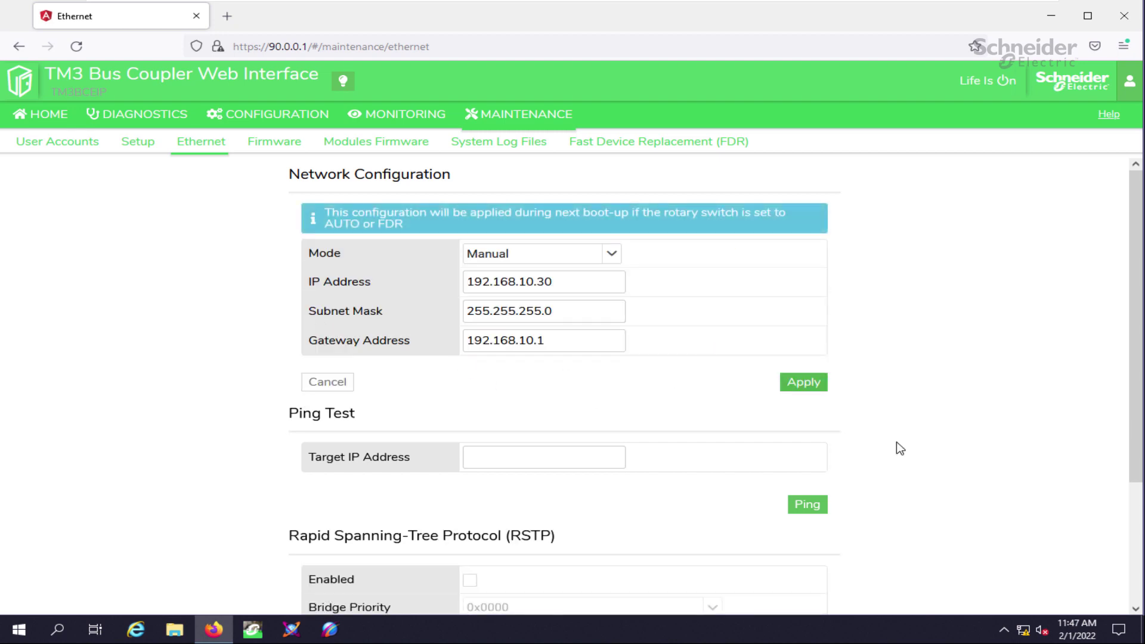
Step: Enable Rapid Spanning-Tree Protocol (RSTP) with bridge priority 0xF000, apply it and review the Ethernet settings
scroll(897, 447, down, 3)
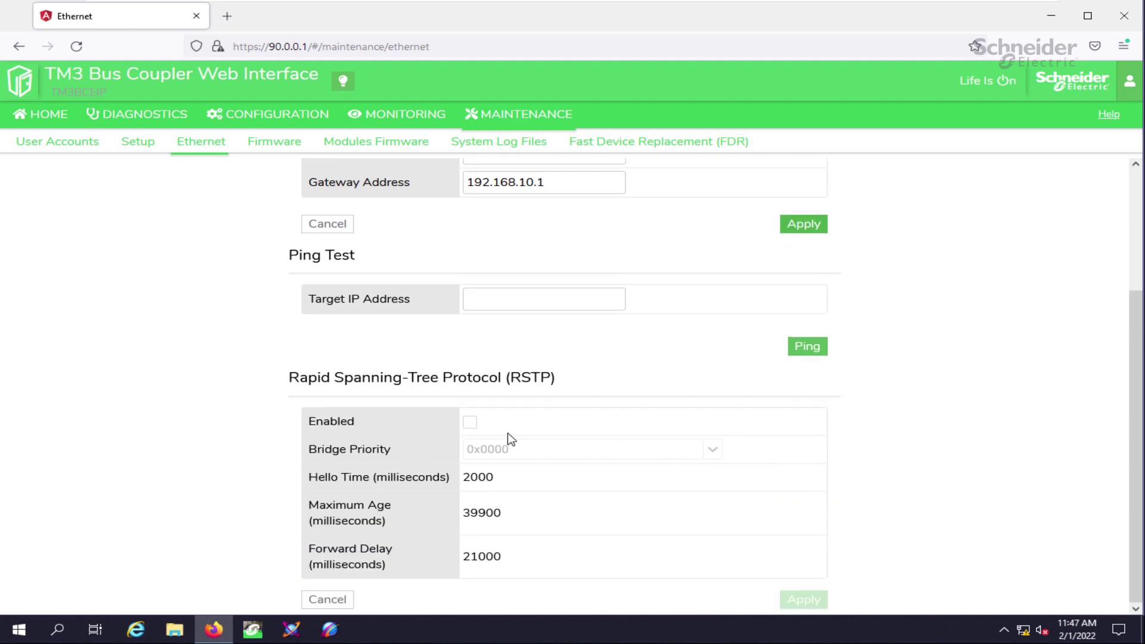
click(470, 425)
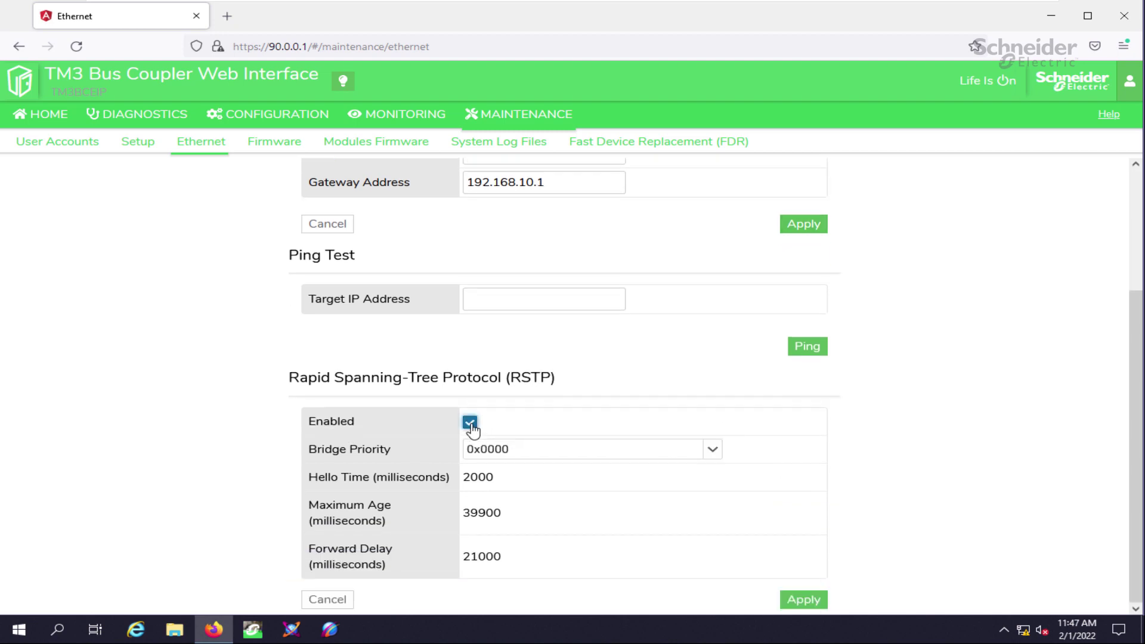
click(713, 451)
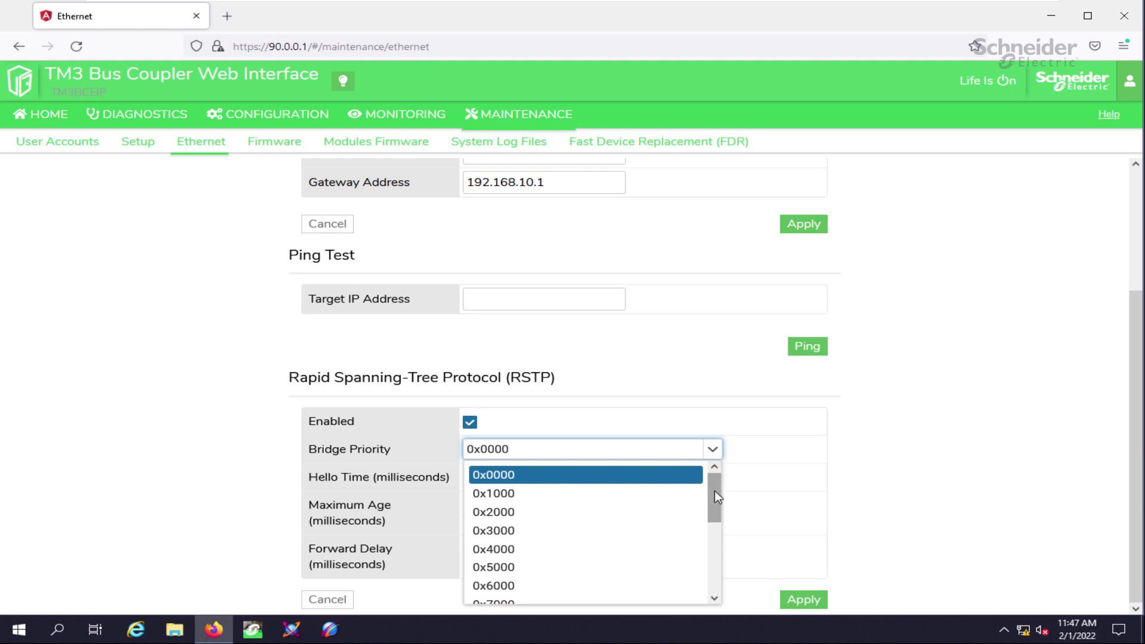
drag(714, 492, 715, 571)
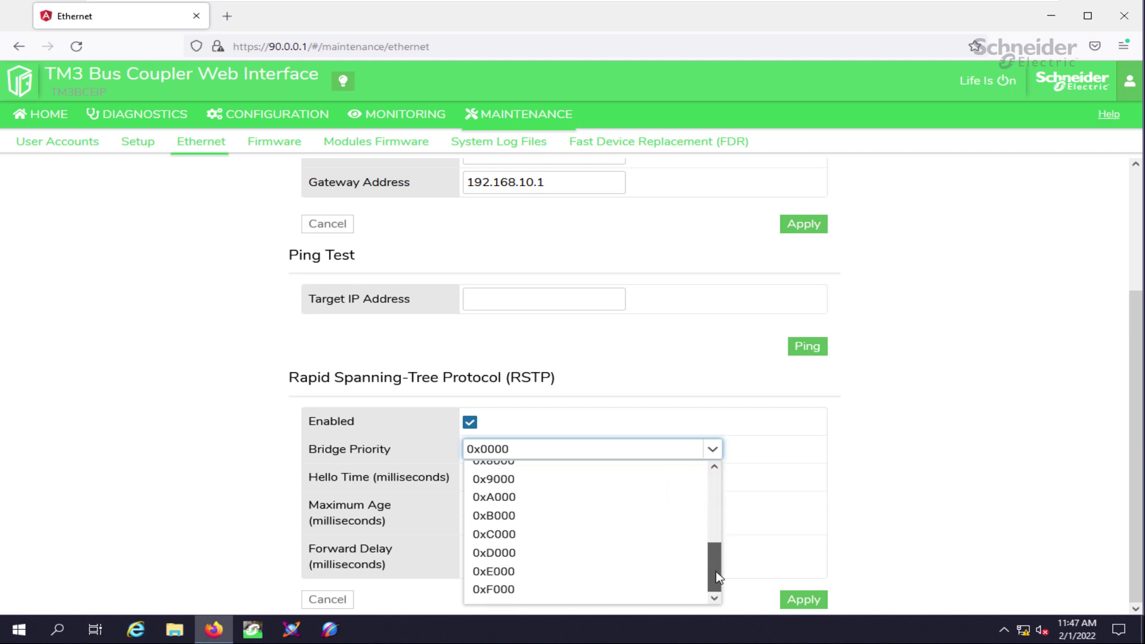
click(590, 588)
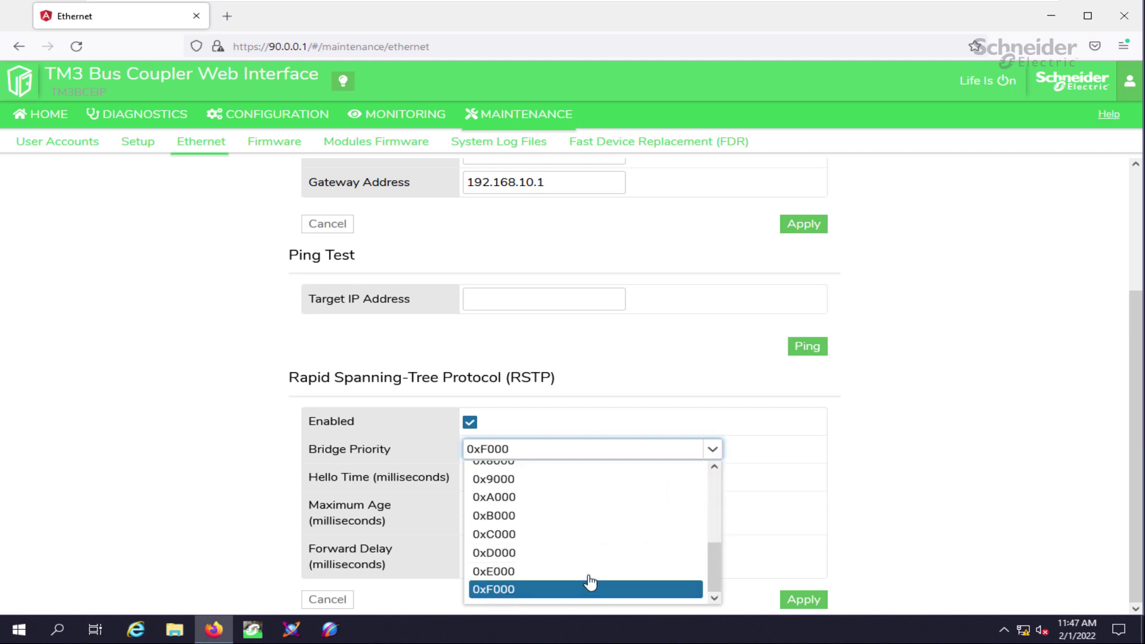
click(802, 600)
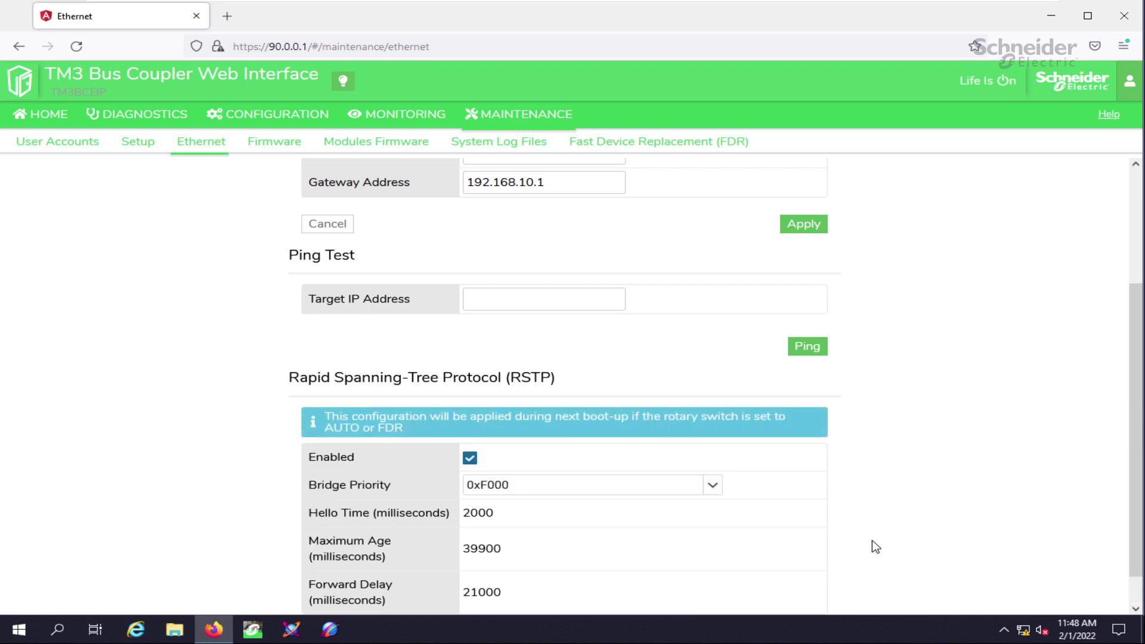
scroll(1137, 523, down, 1)
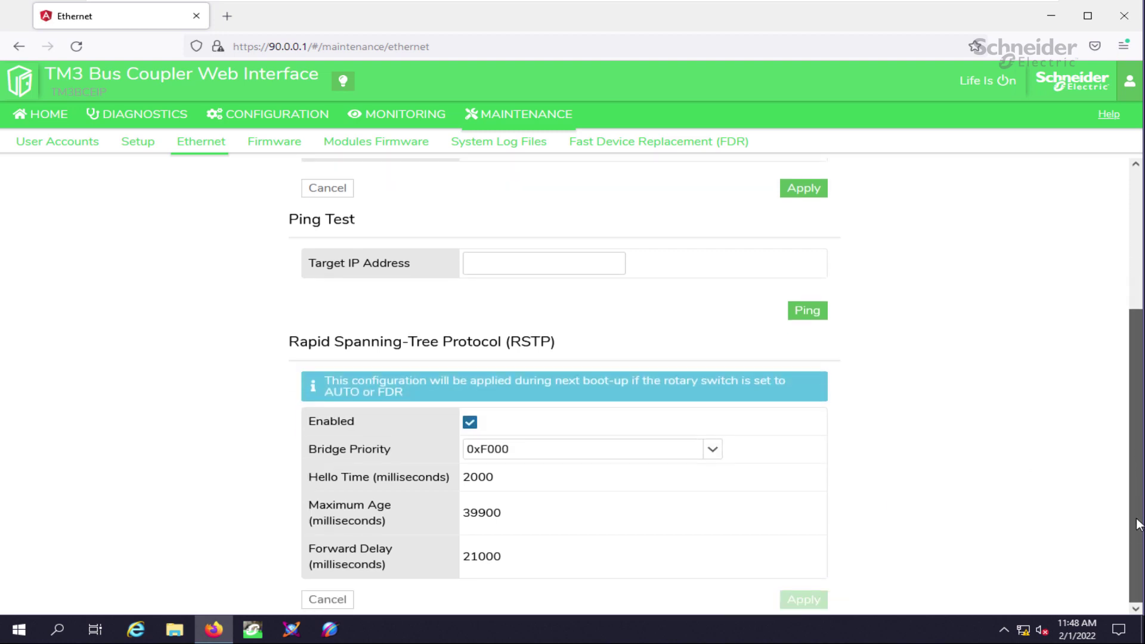
scroll(1137, 523, up, 5)
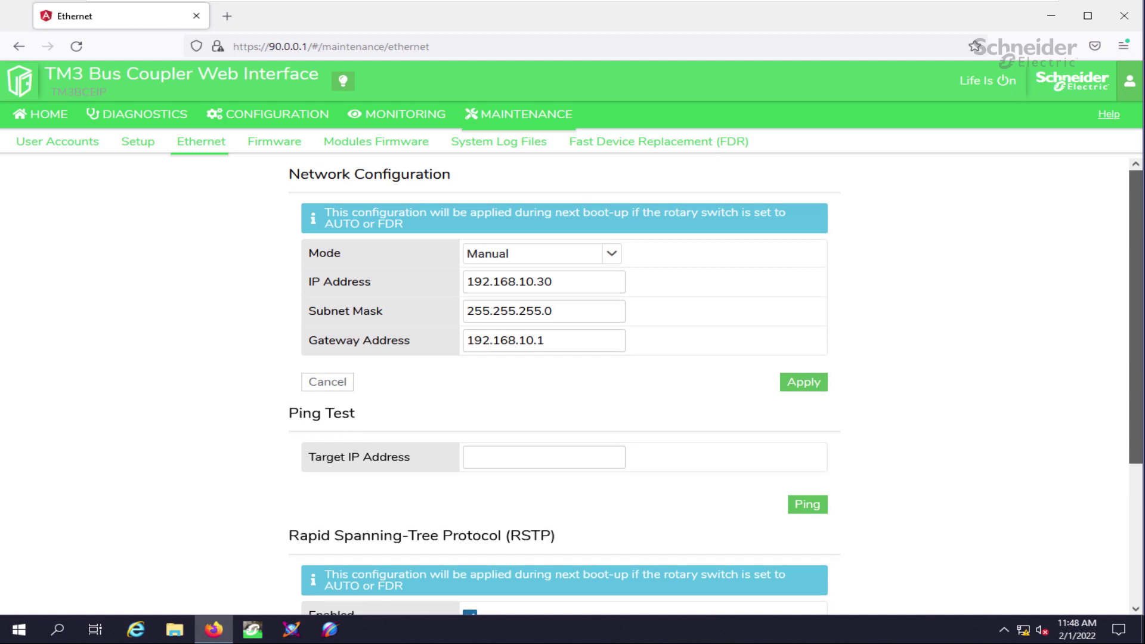